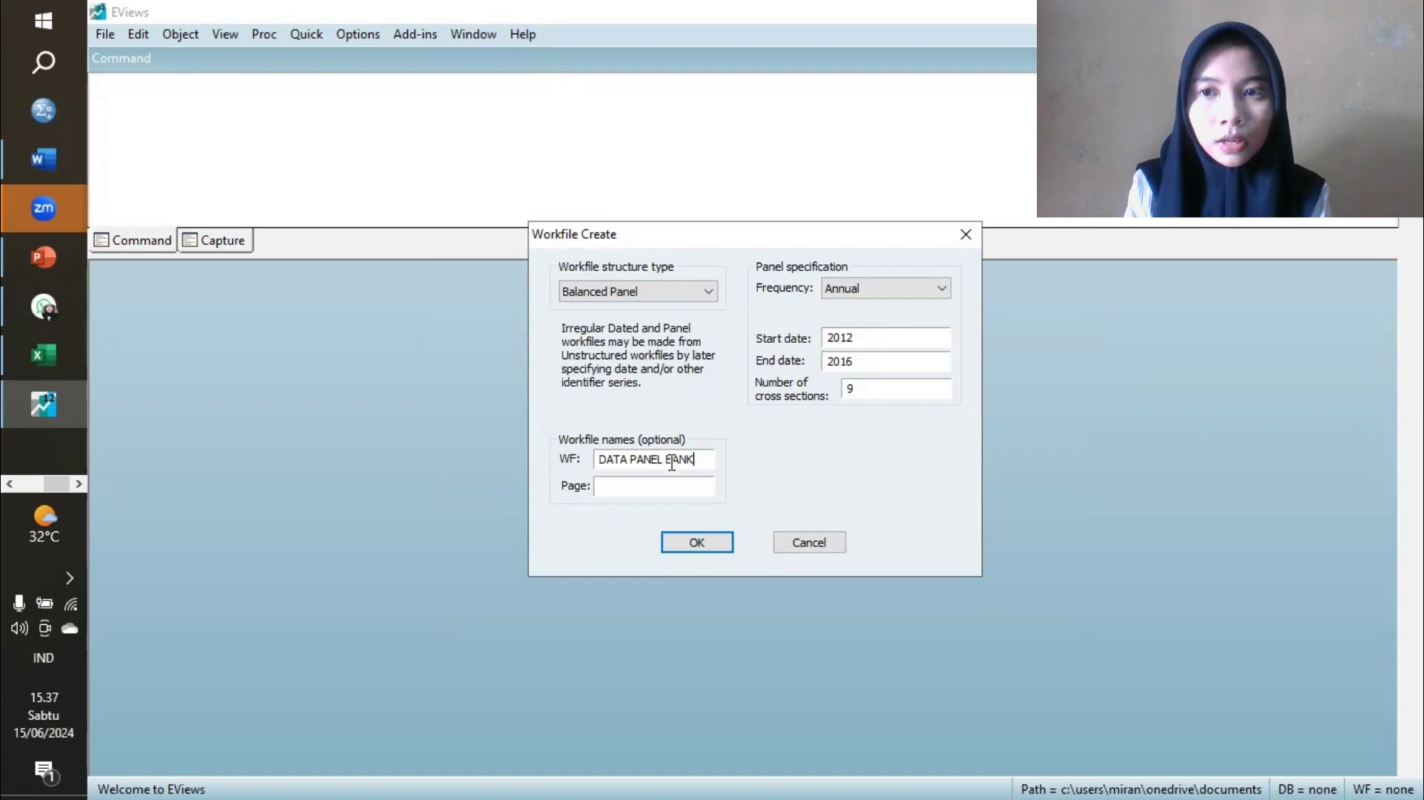
Create the annual balanced panel workfile DATA PANEL BANK for 2012–2016 with 9 cross sections, and add a series named ROA.
click(710, 550)
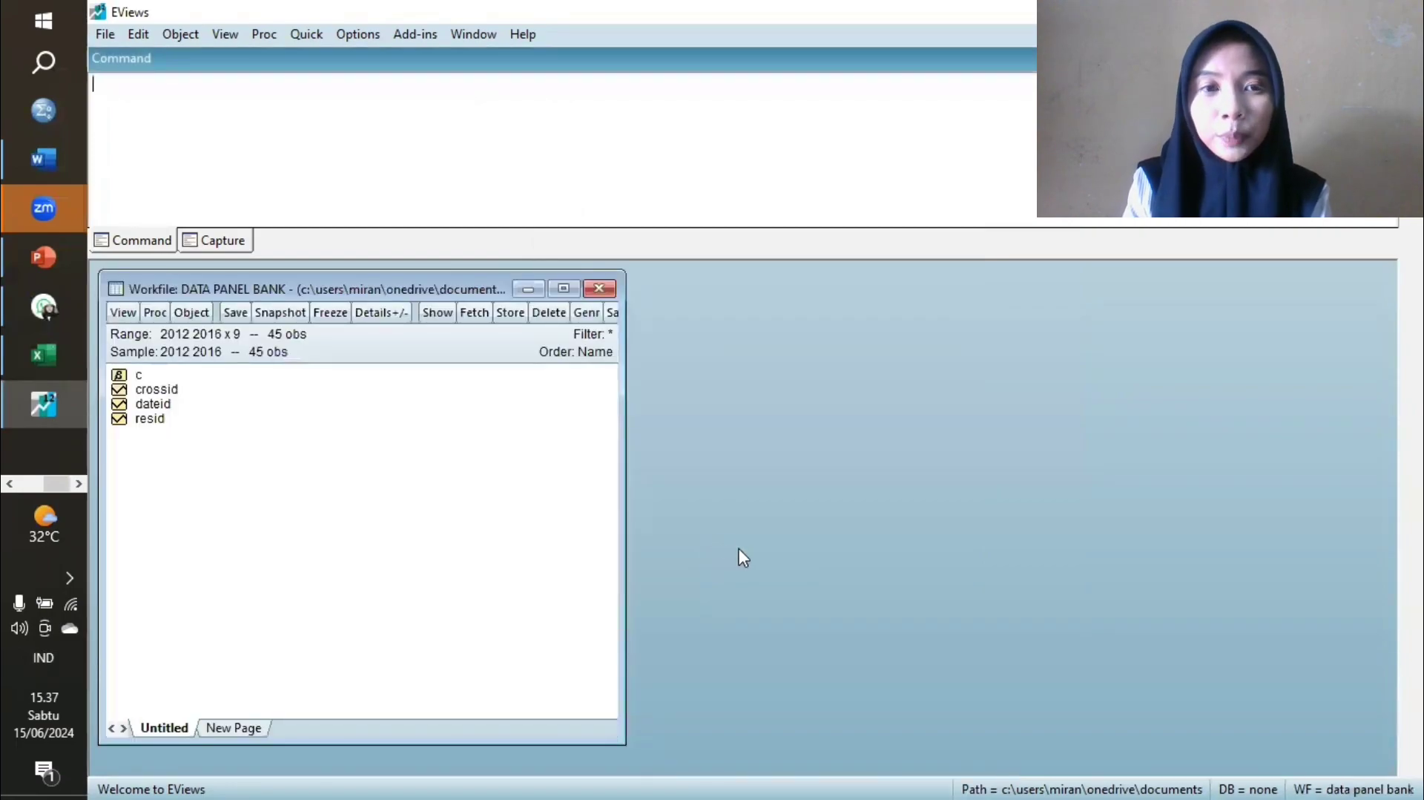
click(199, 315)
click(236, 334)
click(276, 542)
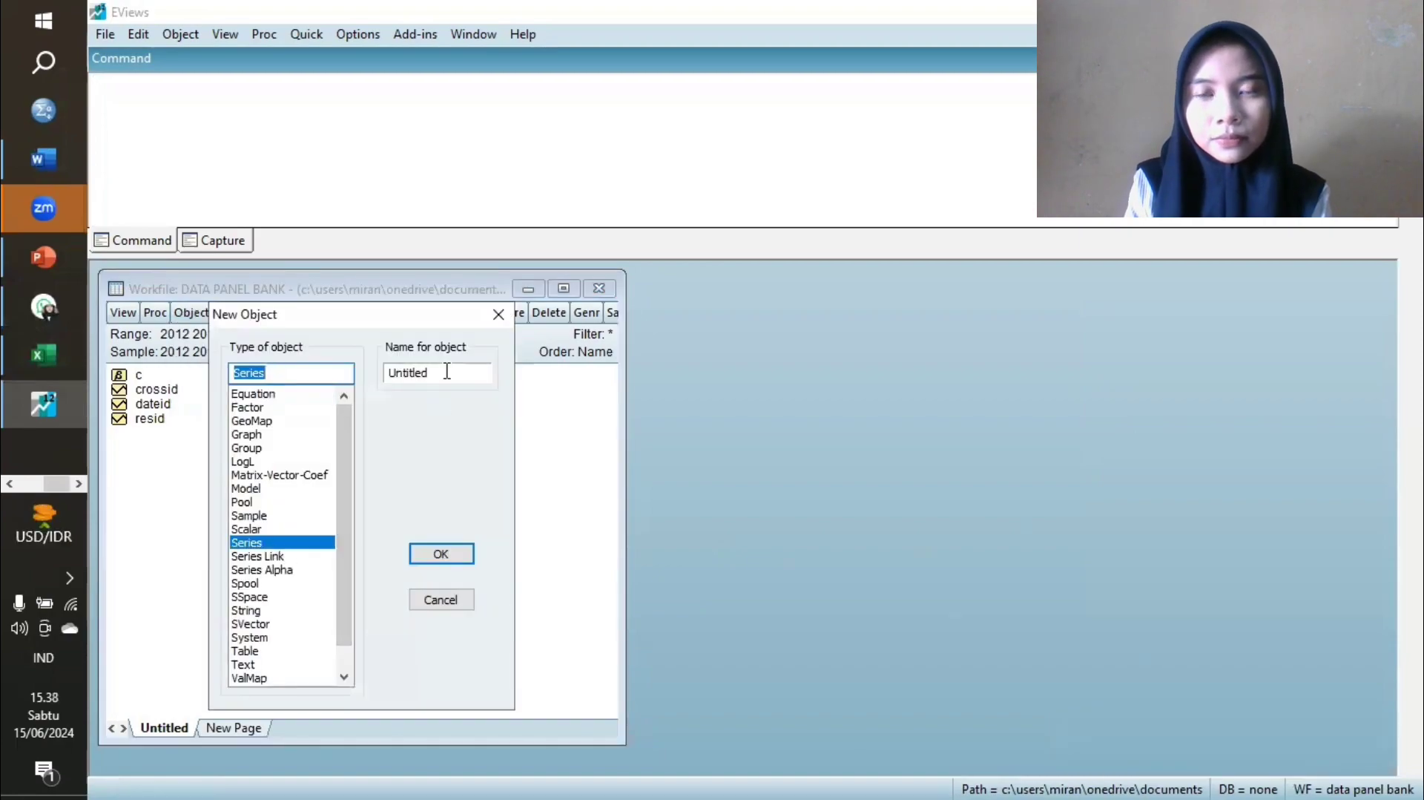
drag(445, 373, 382, 384)
text(ROA)
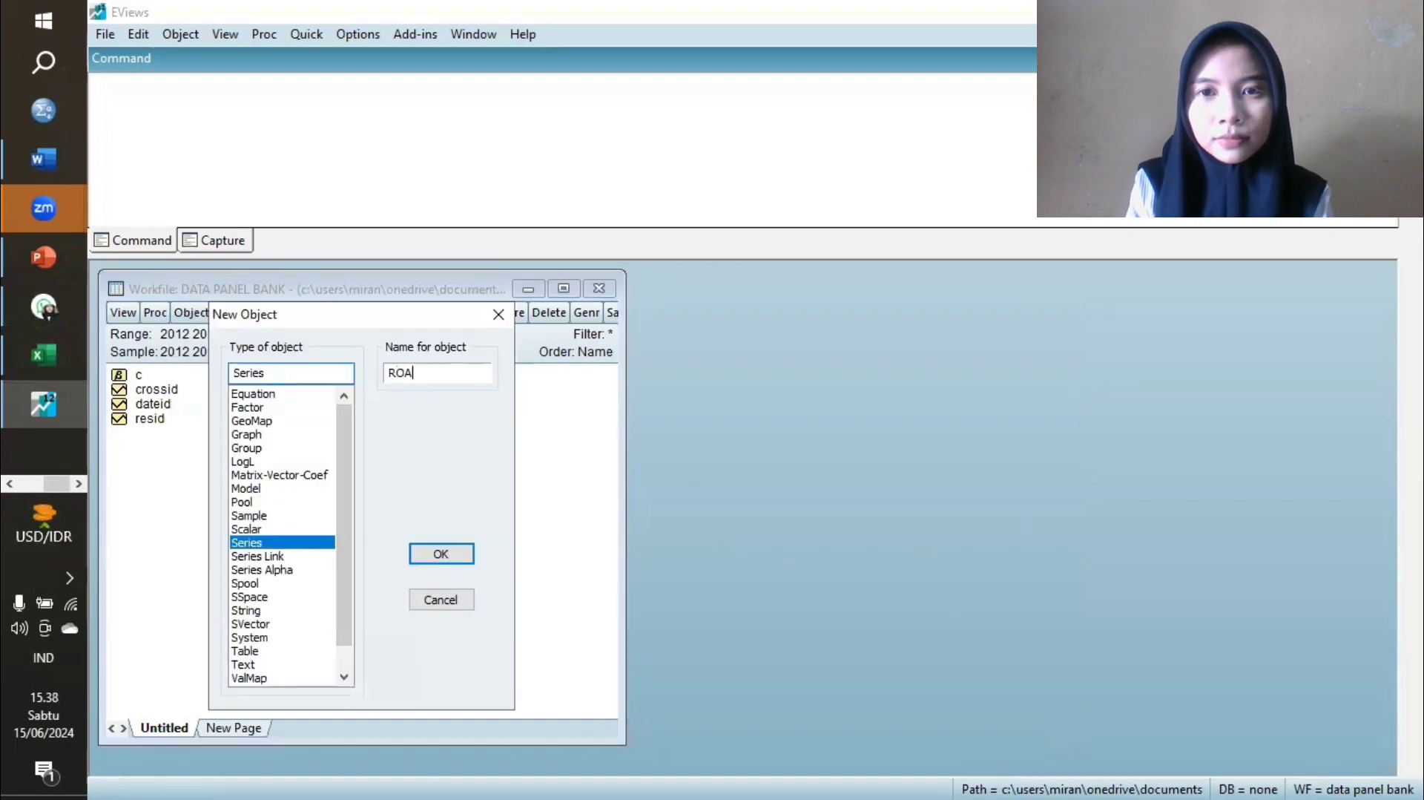
click(445, 554)
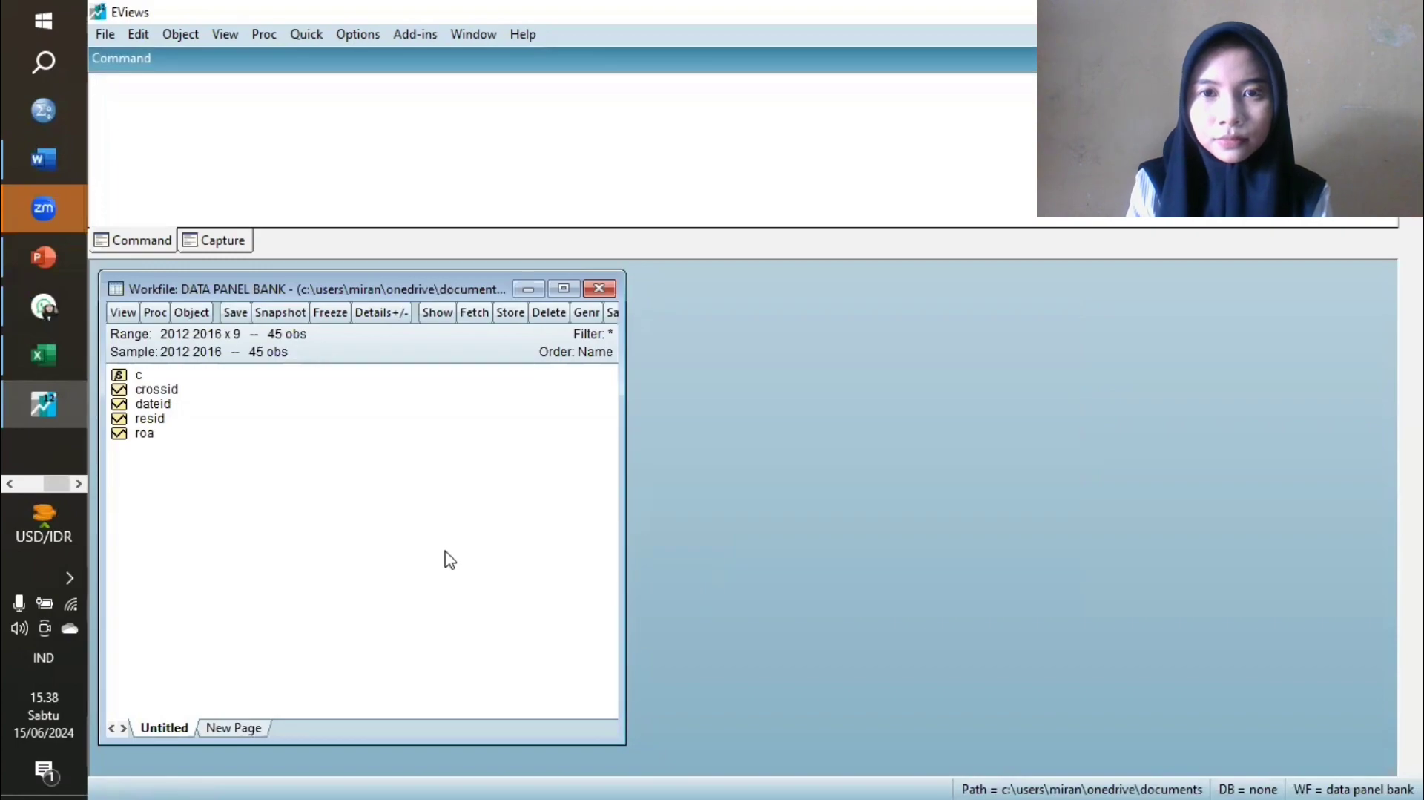
Add a new series object named SIZE to the workfile.
click(191, 312)
click(311, 336)
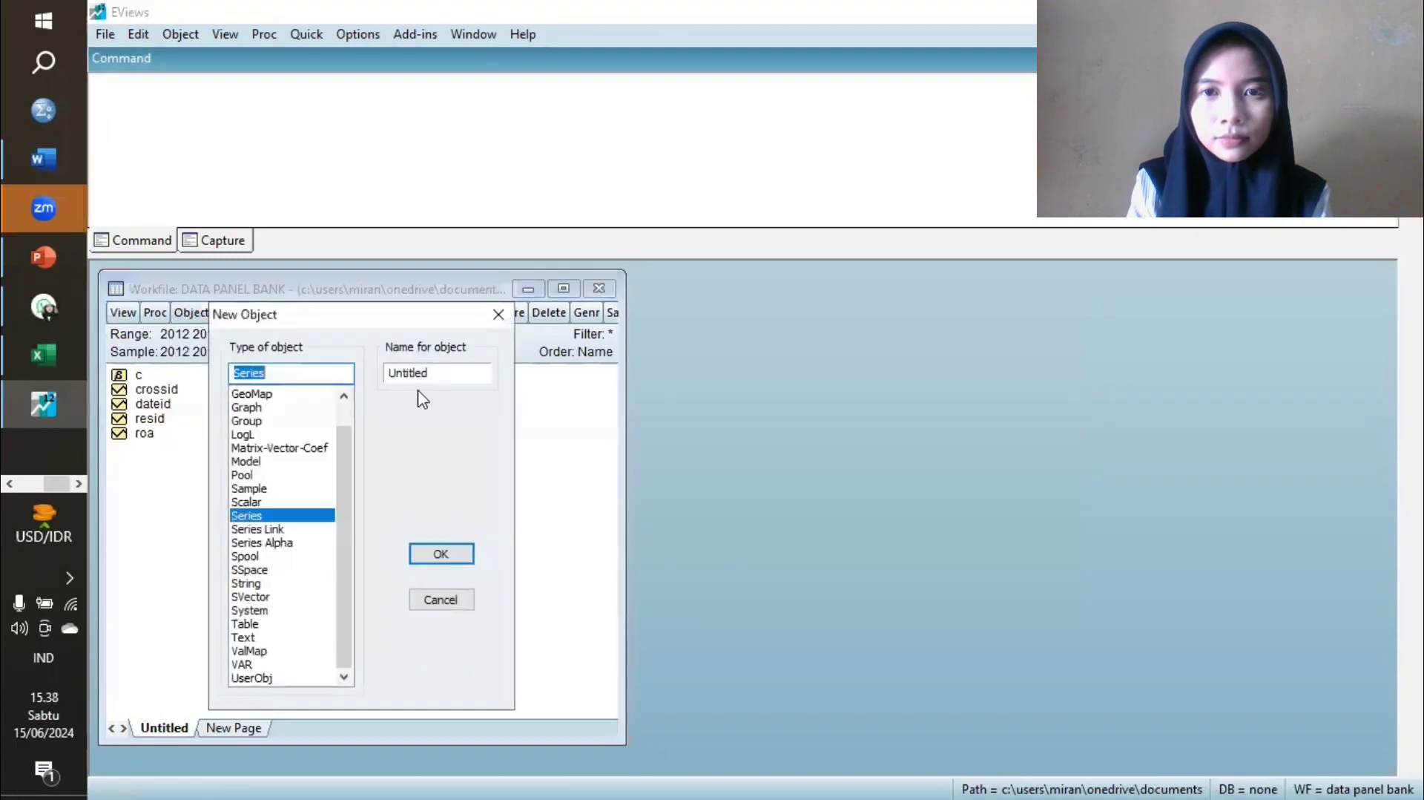
double_click(420, 374)
text(SU)
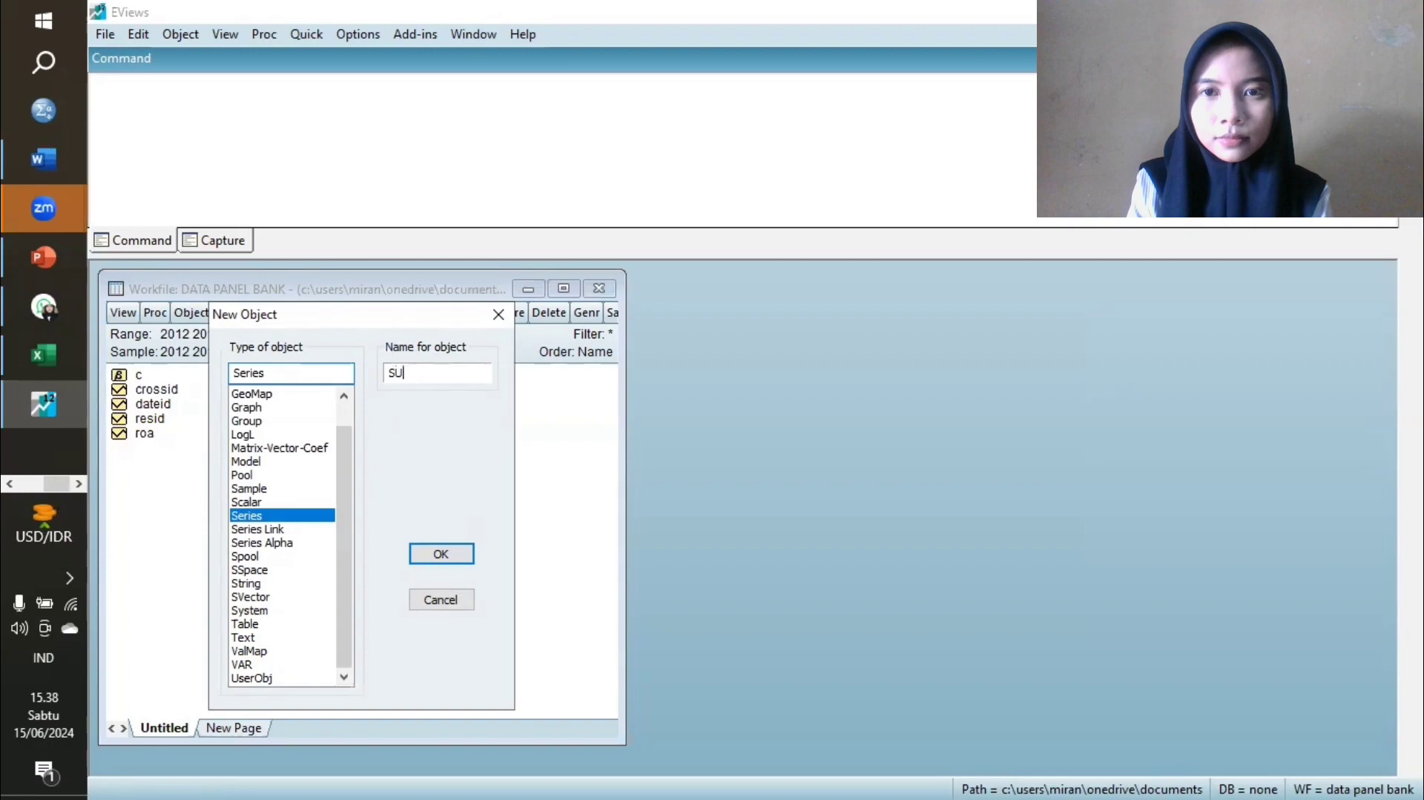
key(BackSpace)
text(IZE)
click(441, 553)
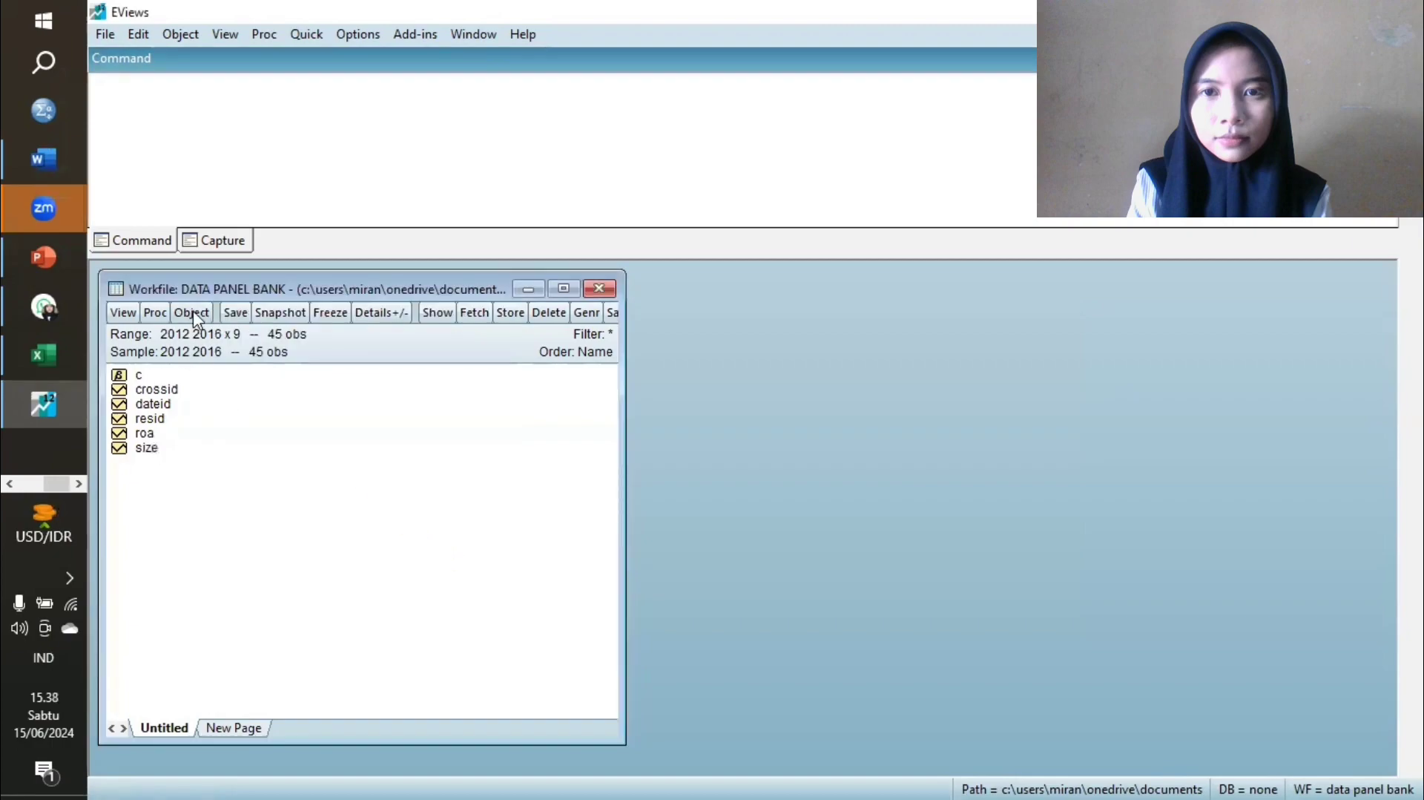
click(192, 312)
click(245, 334)
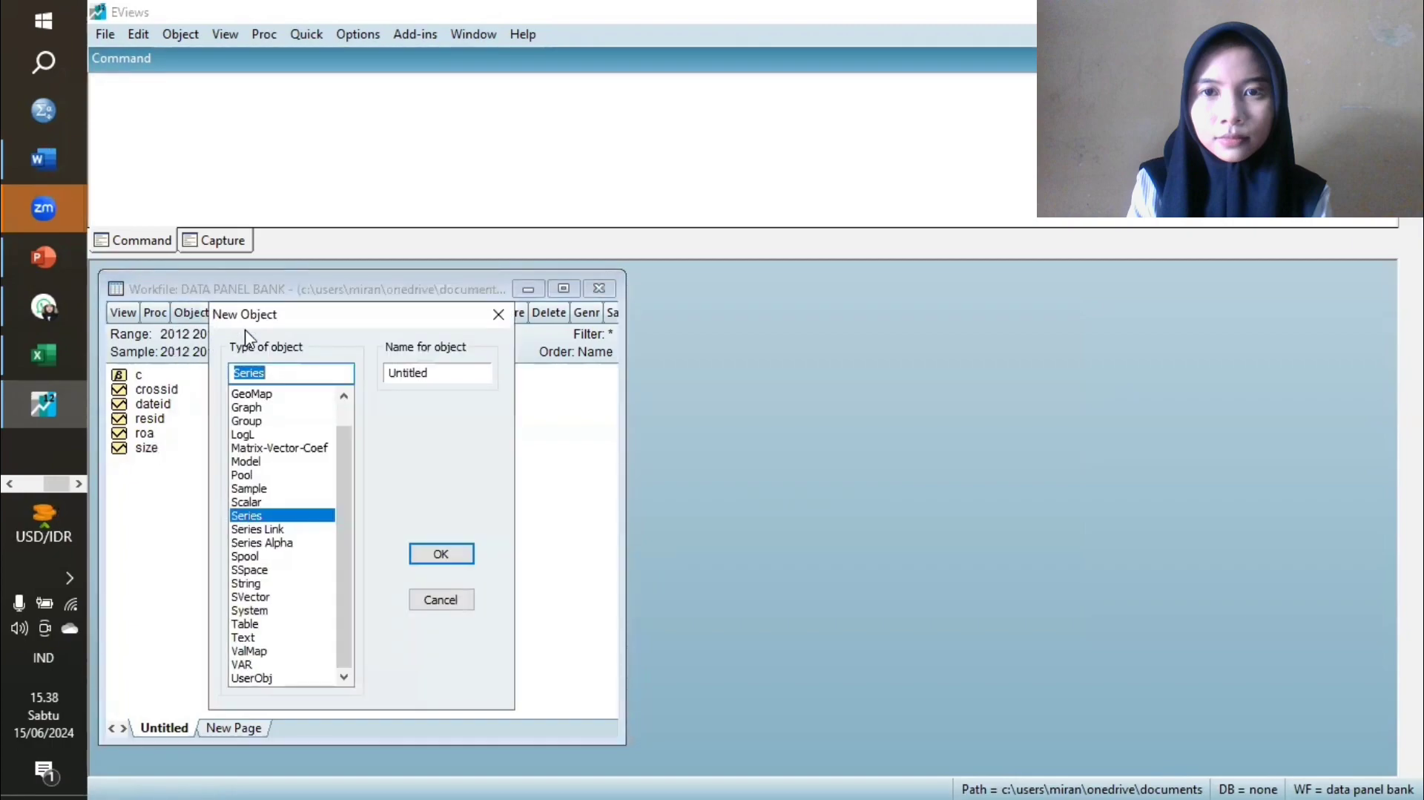
text(NP)
key(BackSpace)
key(BackSpace)
click(441, 599)
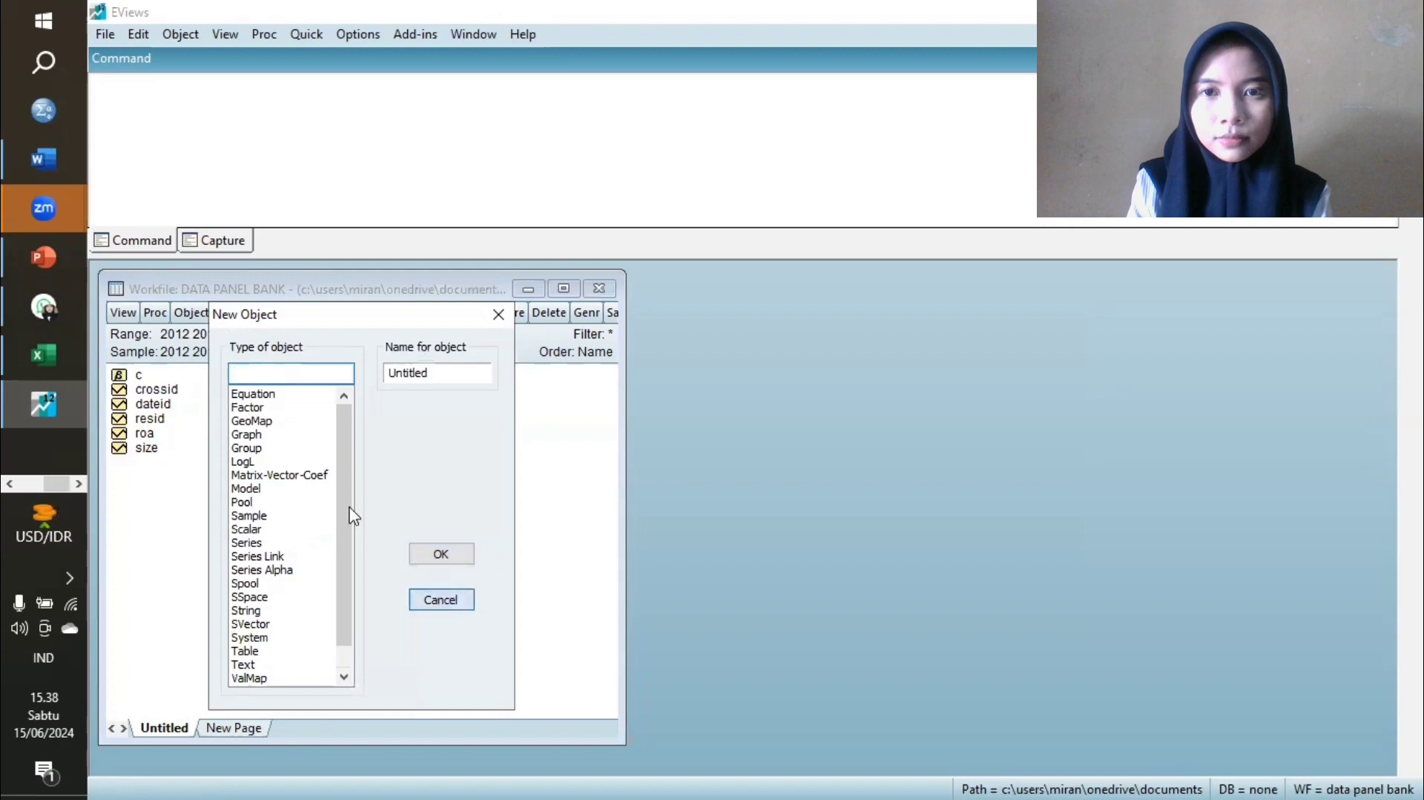
Add a new series object named NPF to the workfile.
click(193, 313)
click(208, 333)
drag(429, 372, 376, 373)
text(npf)
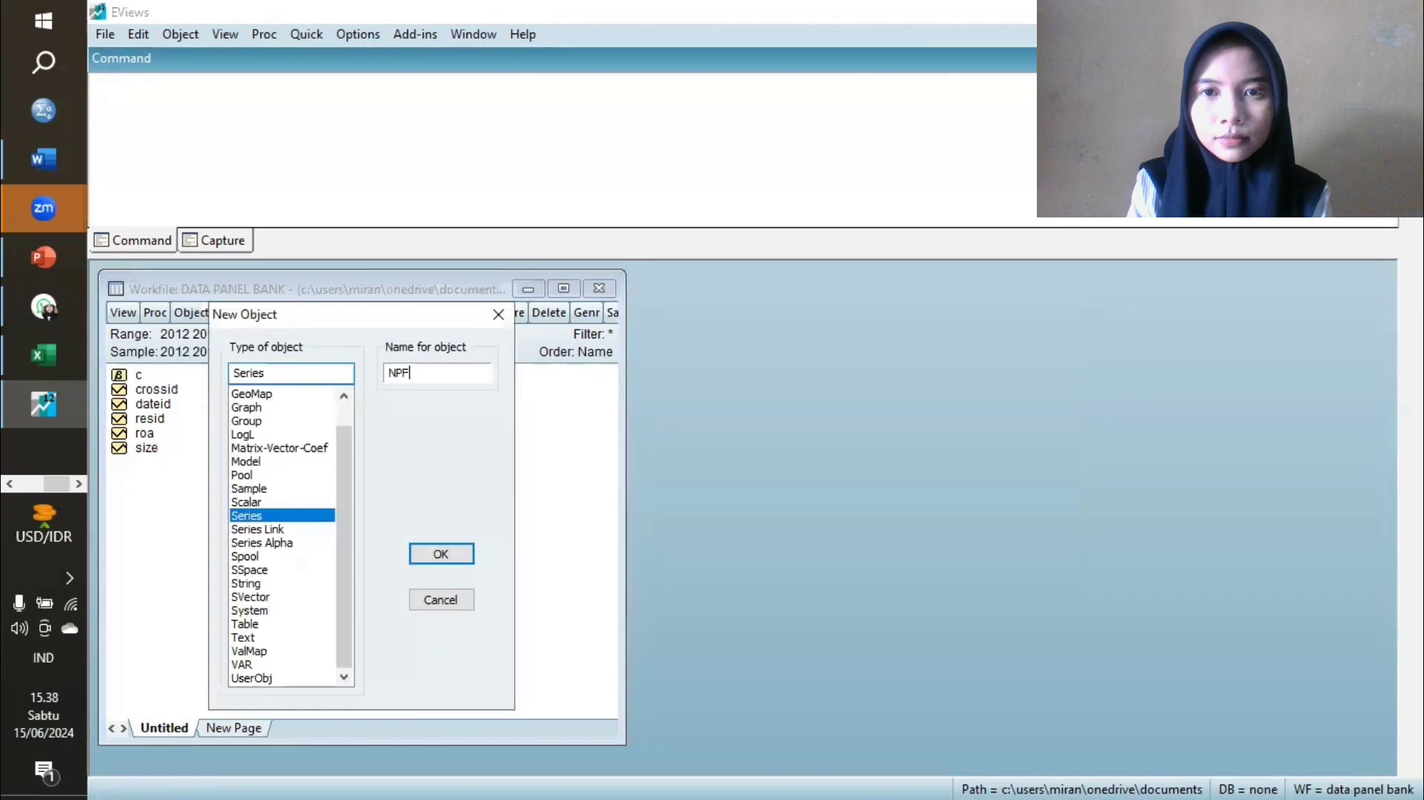
click(434, 551)
Add a new series object named DAR to the workfile.
click(187, 312)
click(215, 333)
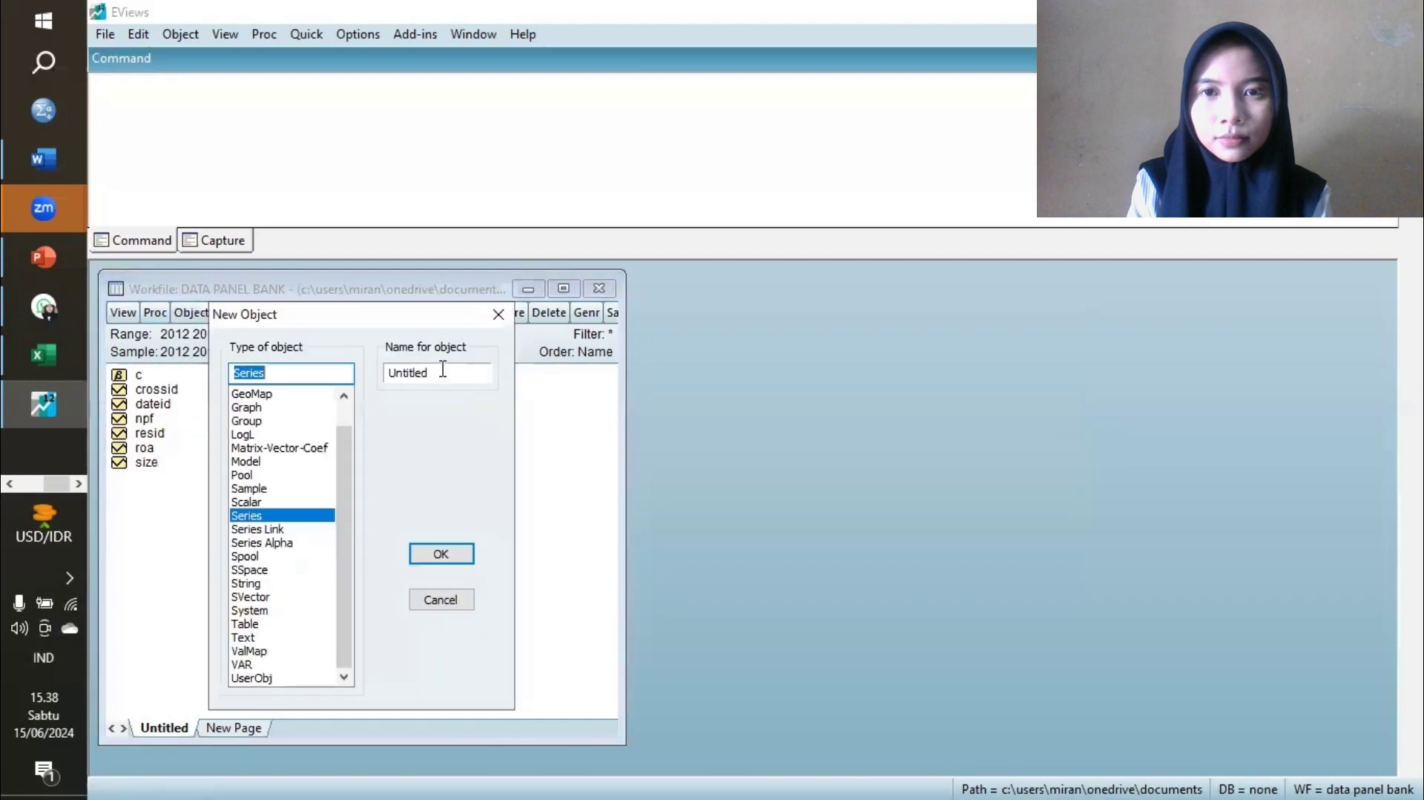
text(DAR)
click(460, 554)
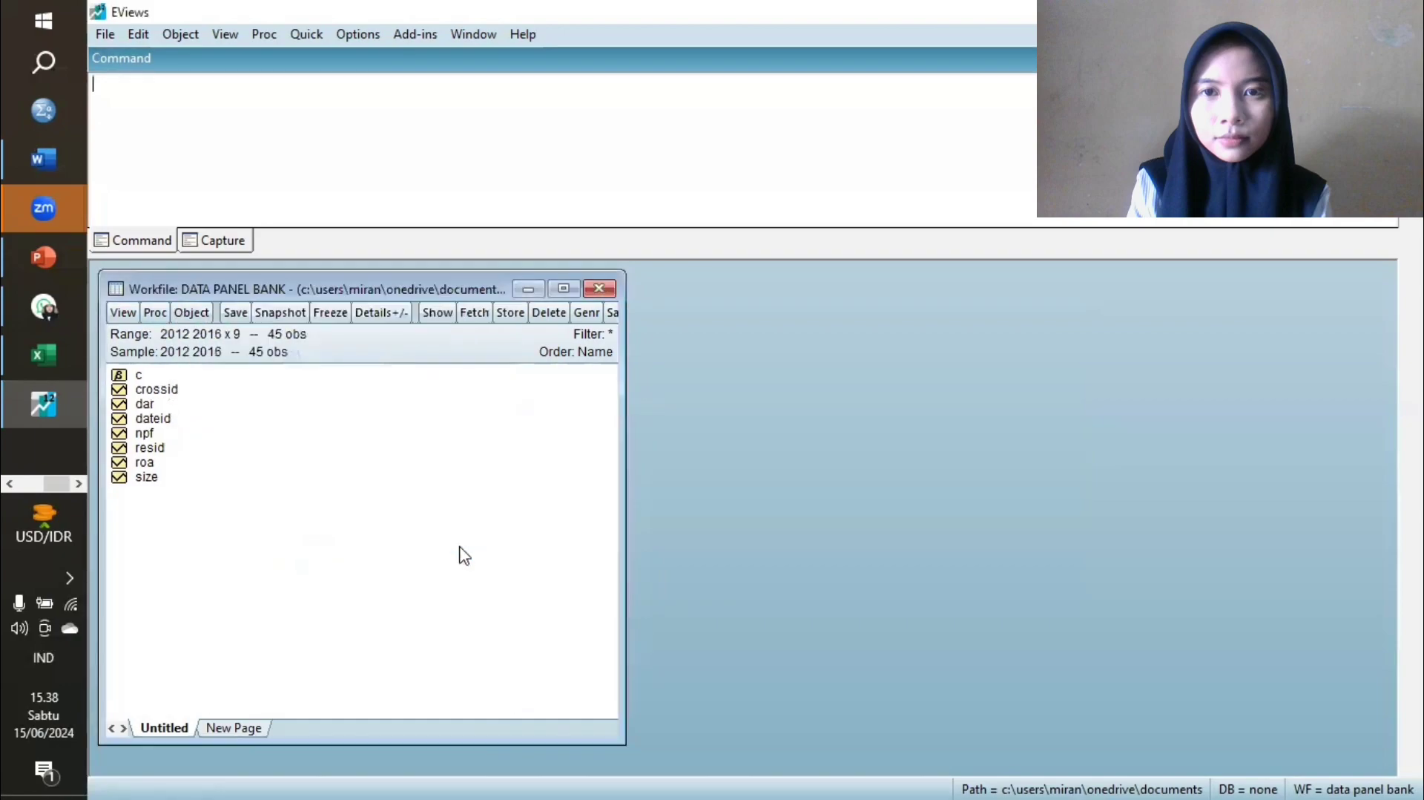
Add a new series object named SUKUK to the workfile.
click(187, 312)
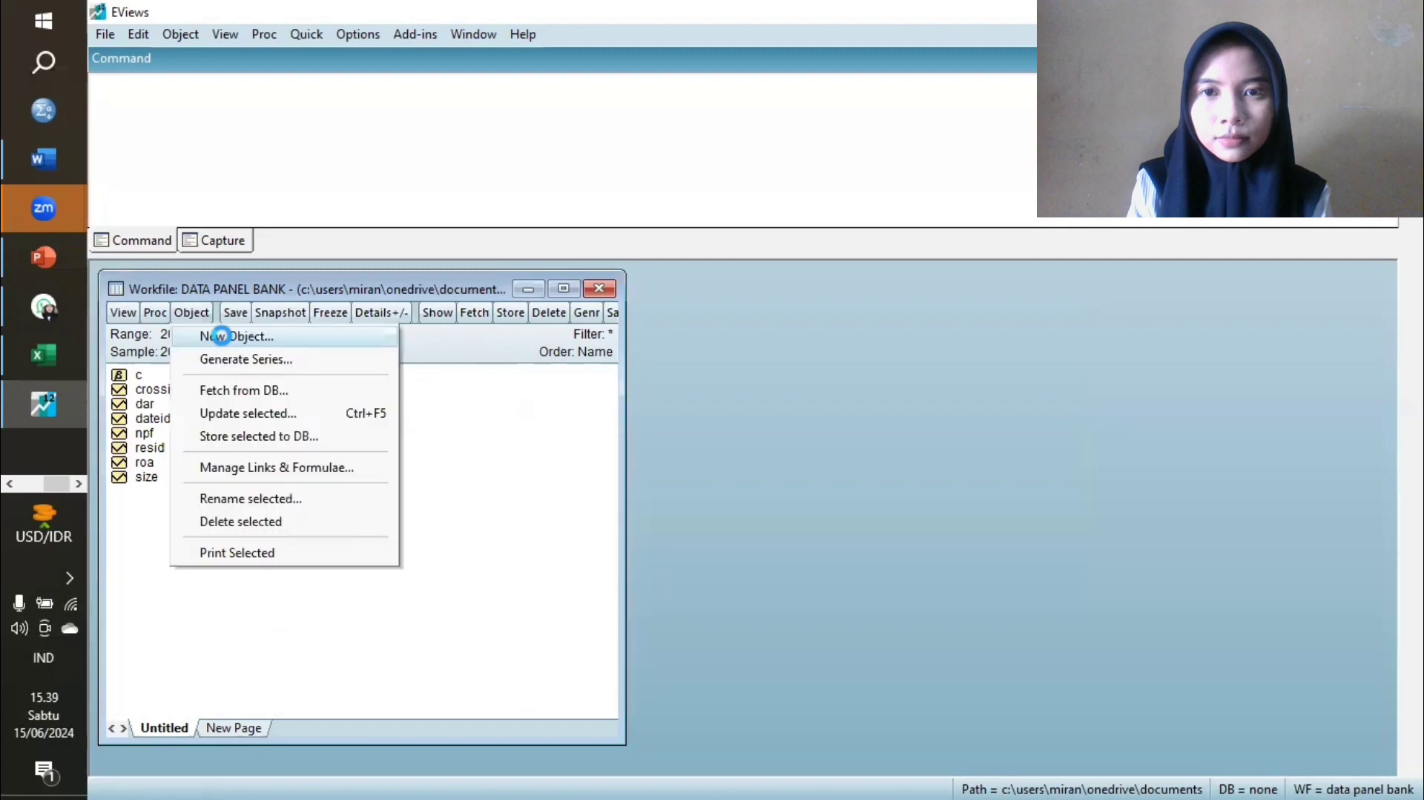
click(215, 335)
text(SUKUK)
click(445, 556)
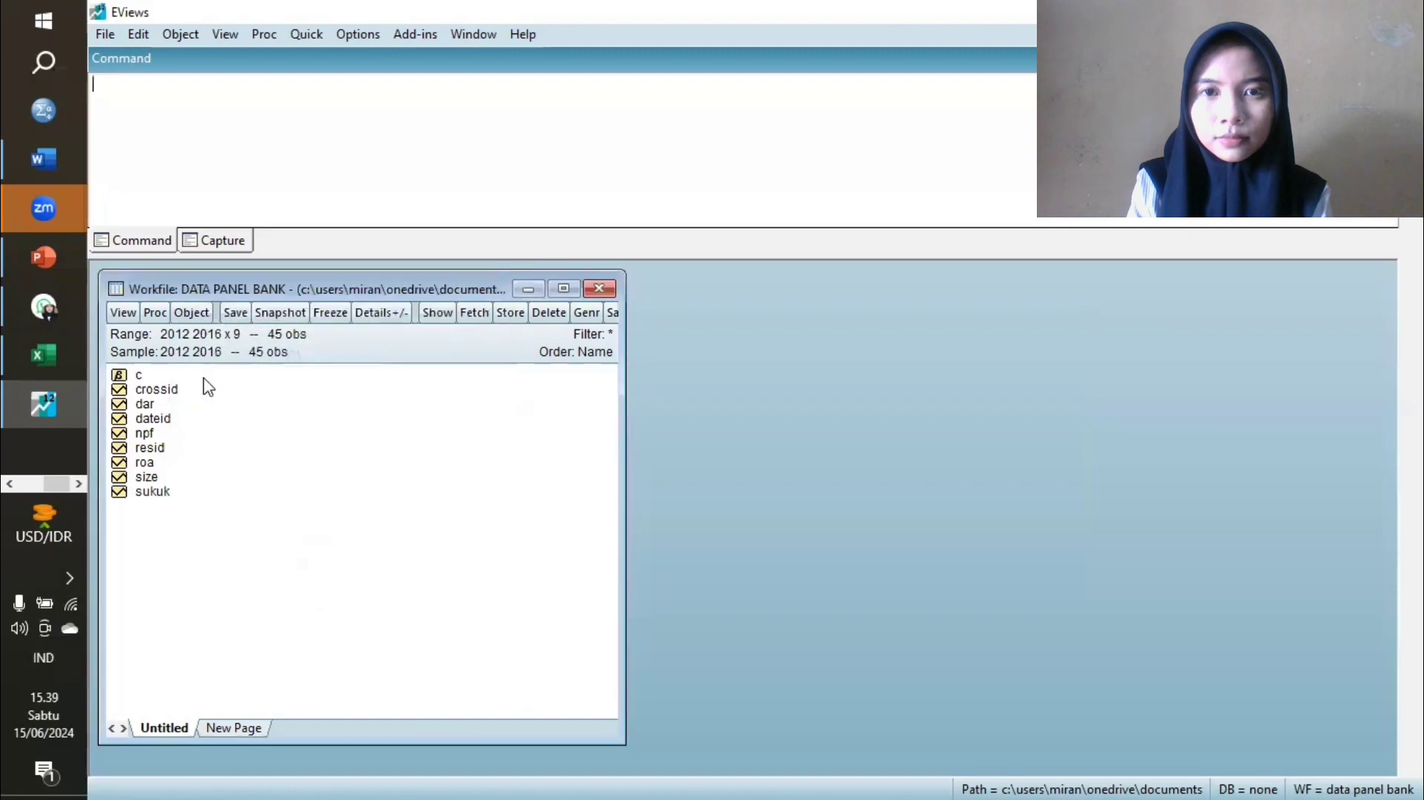
Add a new series object named ISR to the workfile.
click(192, 312)
click(204, 337)
text(ISR)
click(439, 554)
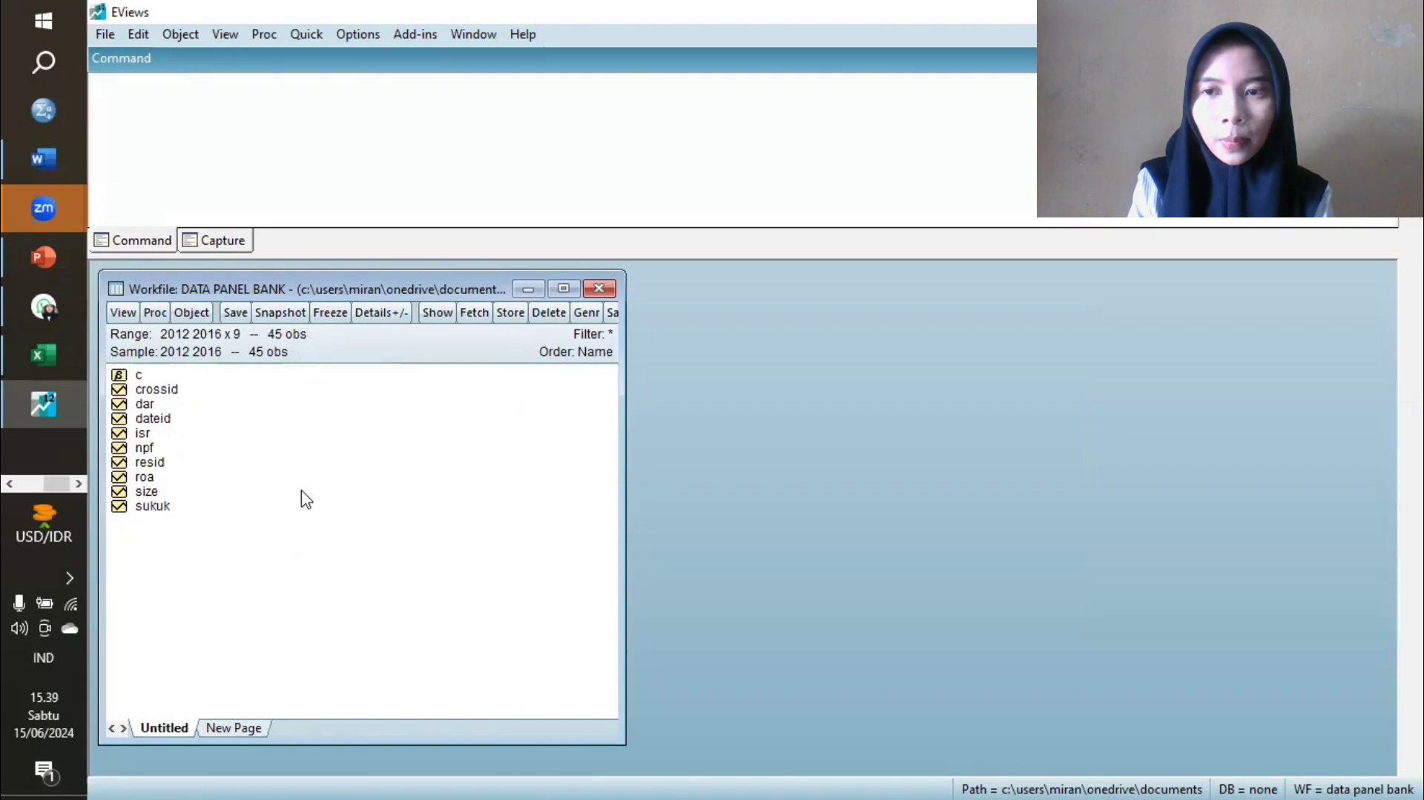
Fill the ROA series from its first observation with cells D2:D46 of the Data Sekunder_ROA sheet in Excel, and close the series.
double_click(144, 479)
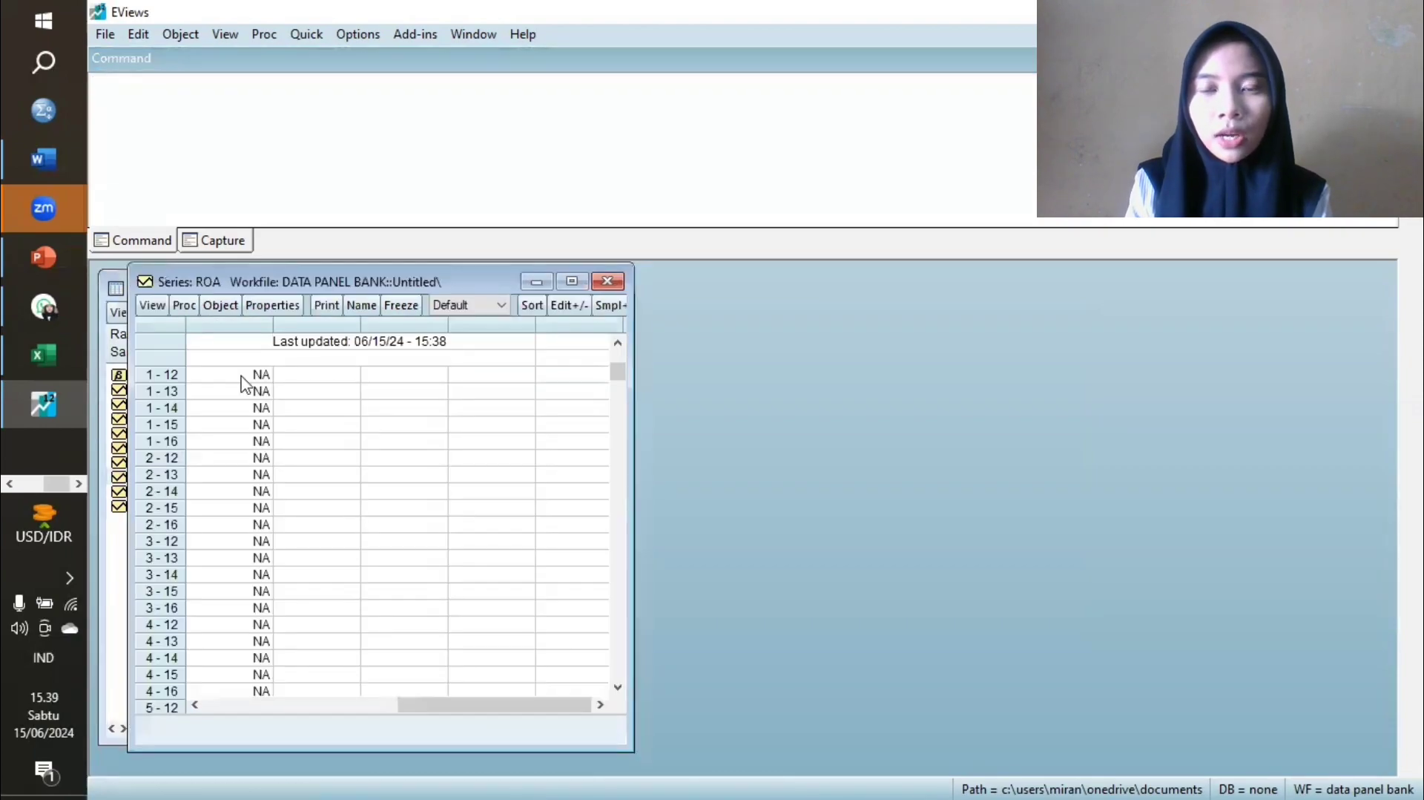
click(566, 305)
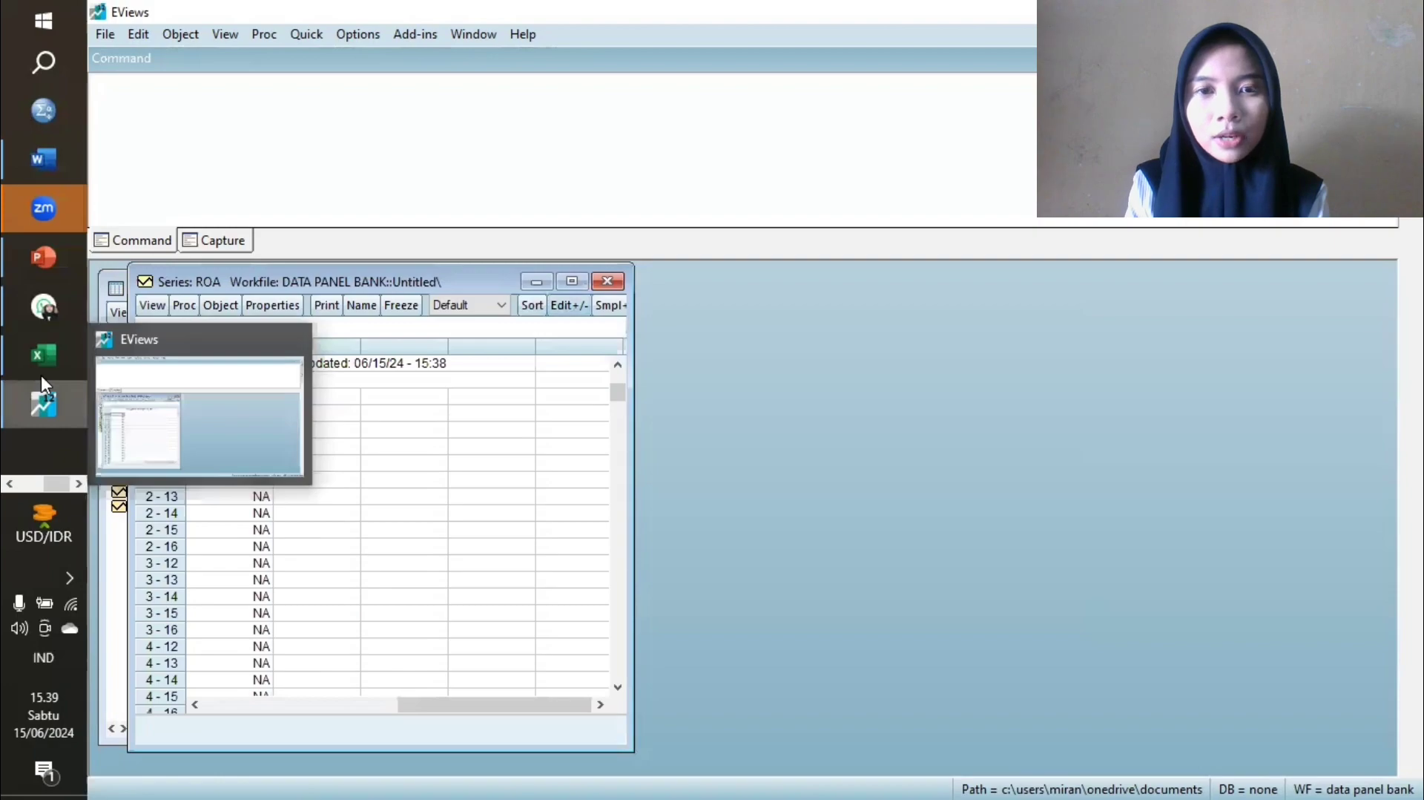
click(43, 354)
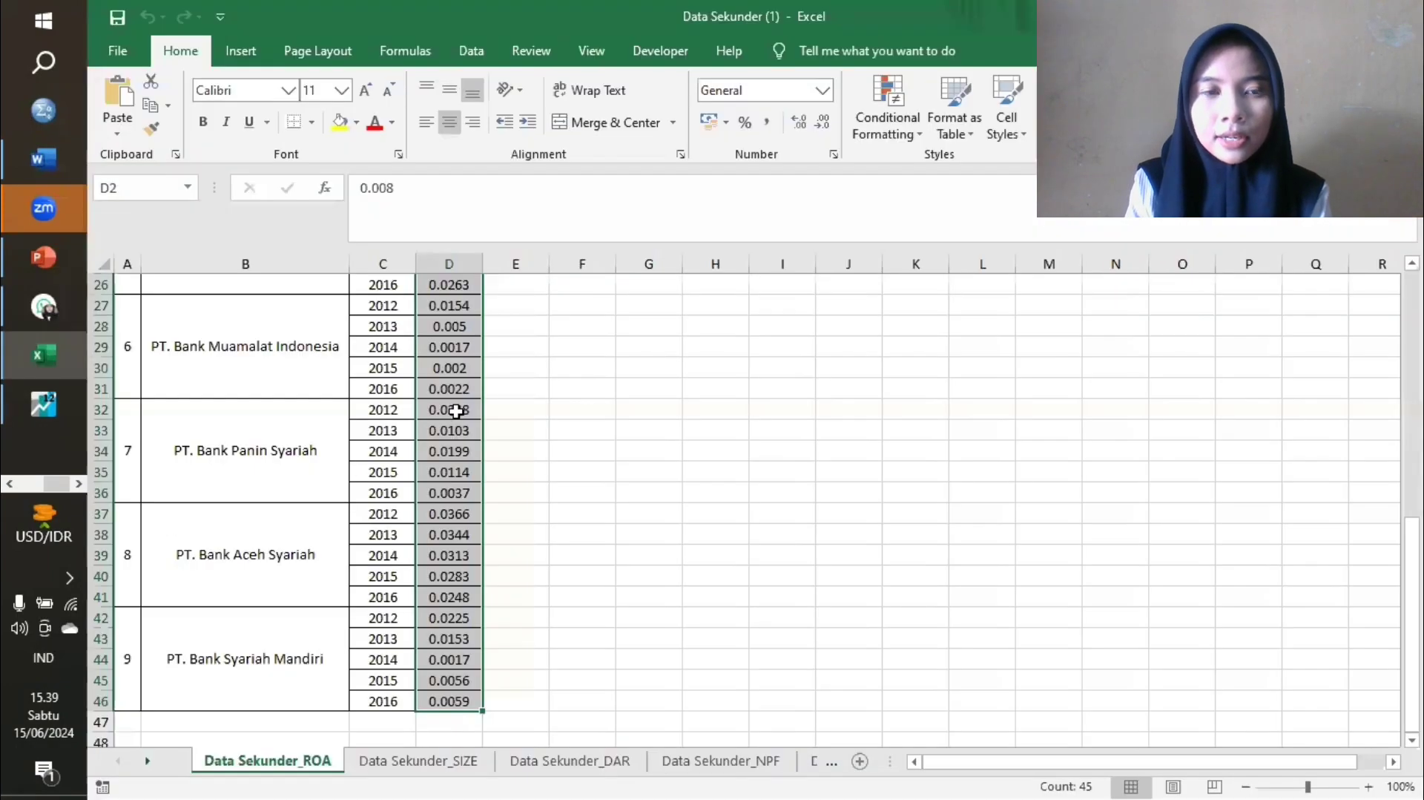
key(ctrl+c)
key(alt+Tab)
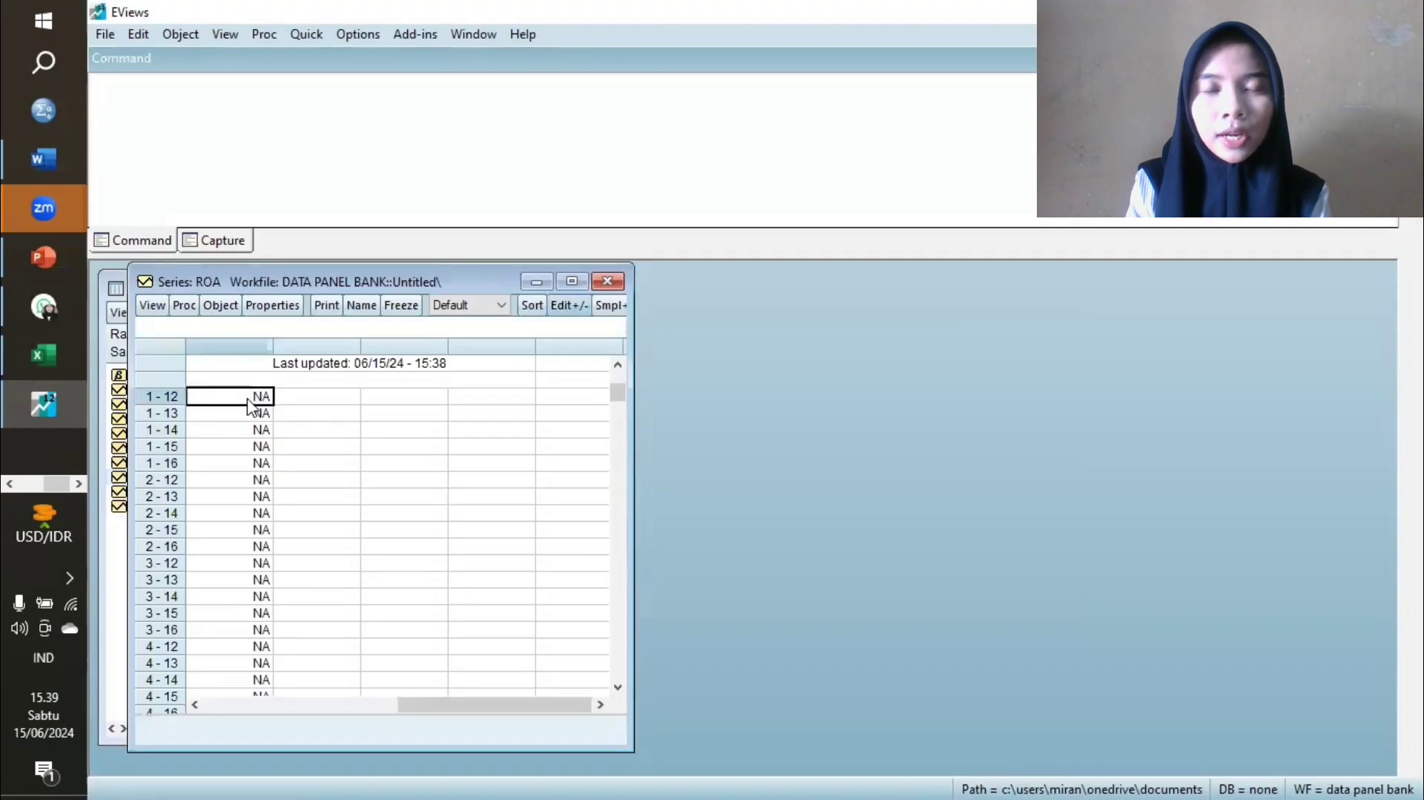
click(247, 398)
key(ctrl+v)
click(608, 281)
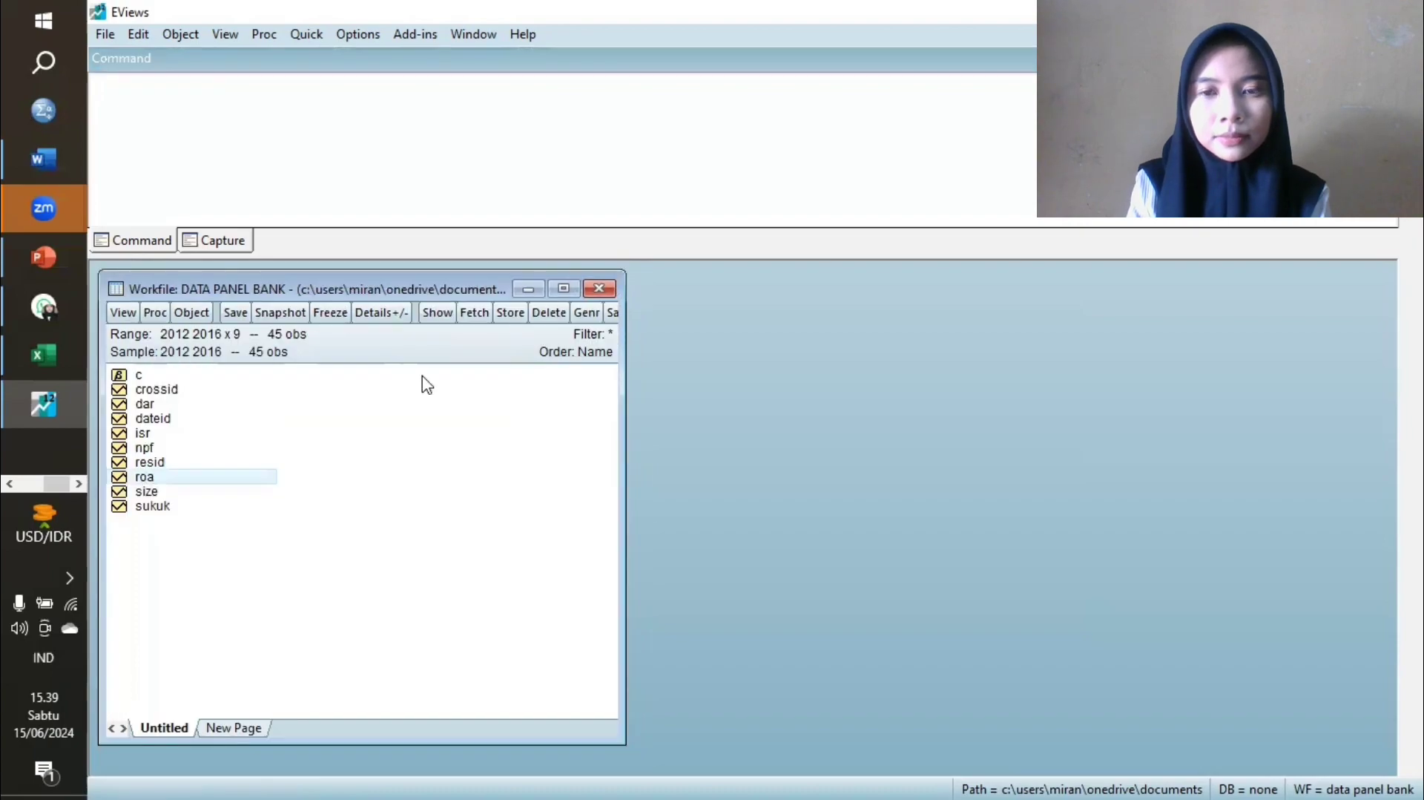
Fill the SIZE series from its first observation with cells D2:D46 of Excel's Data Sekunder_SIZE sheet, and close the series.
double_click(164, 491)
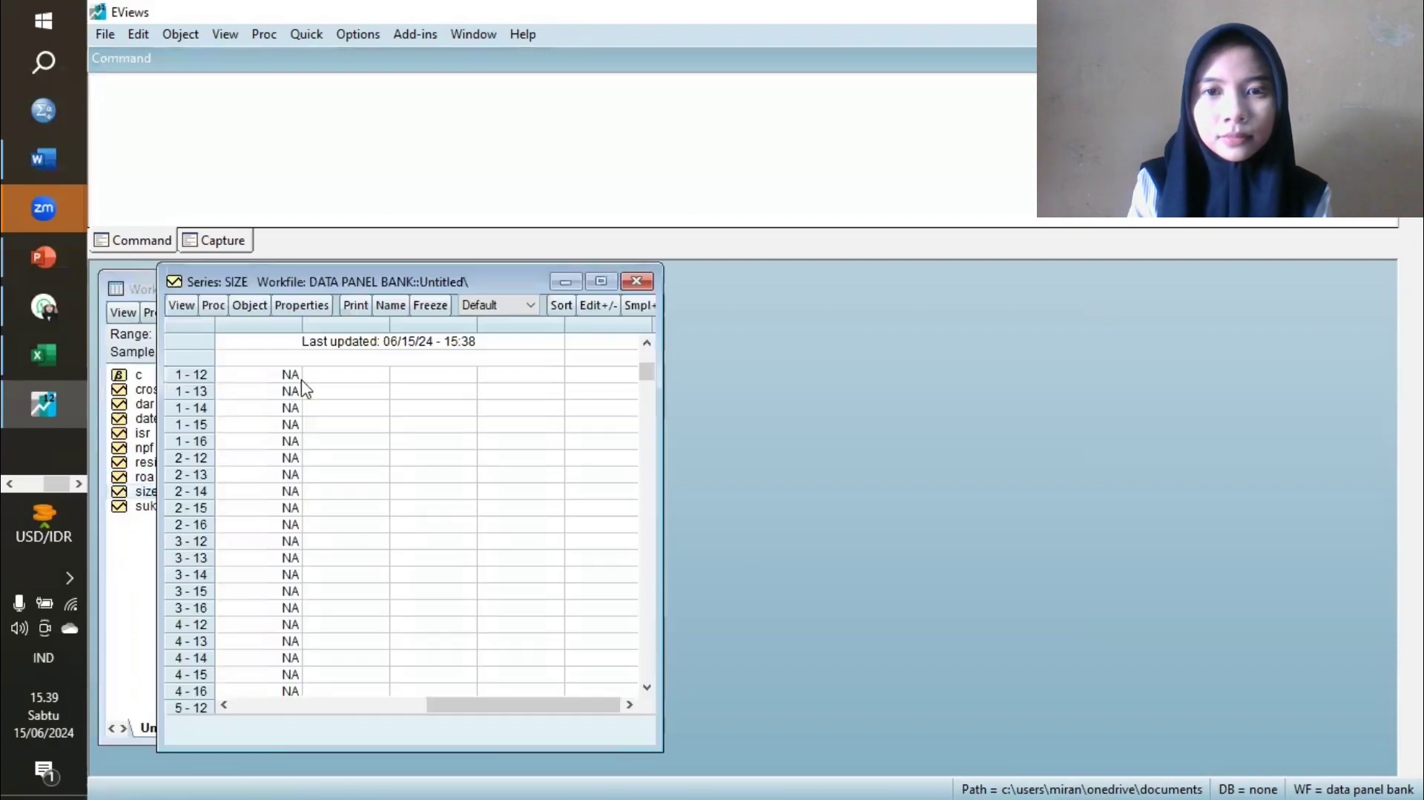
click(43, 357)
click(420, 761)
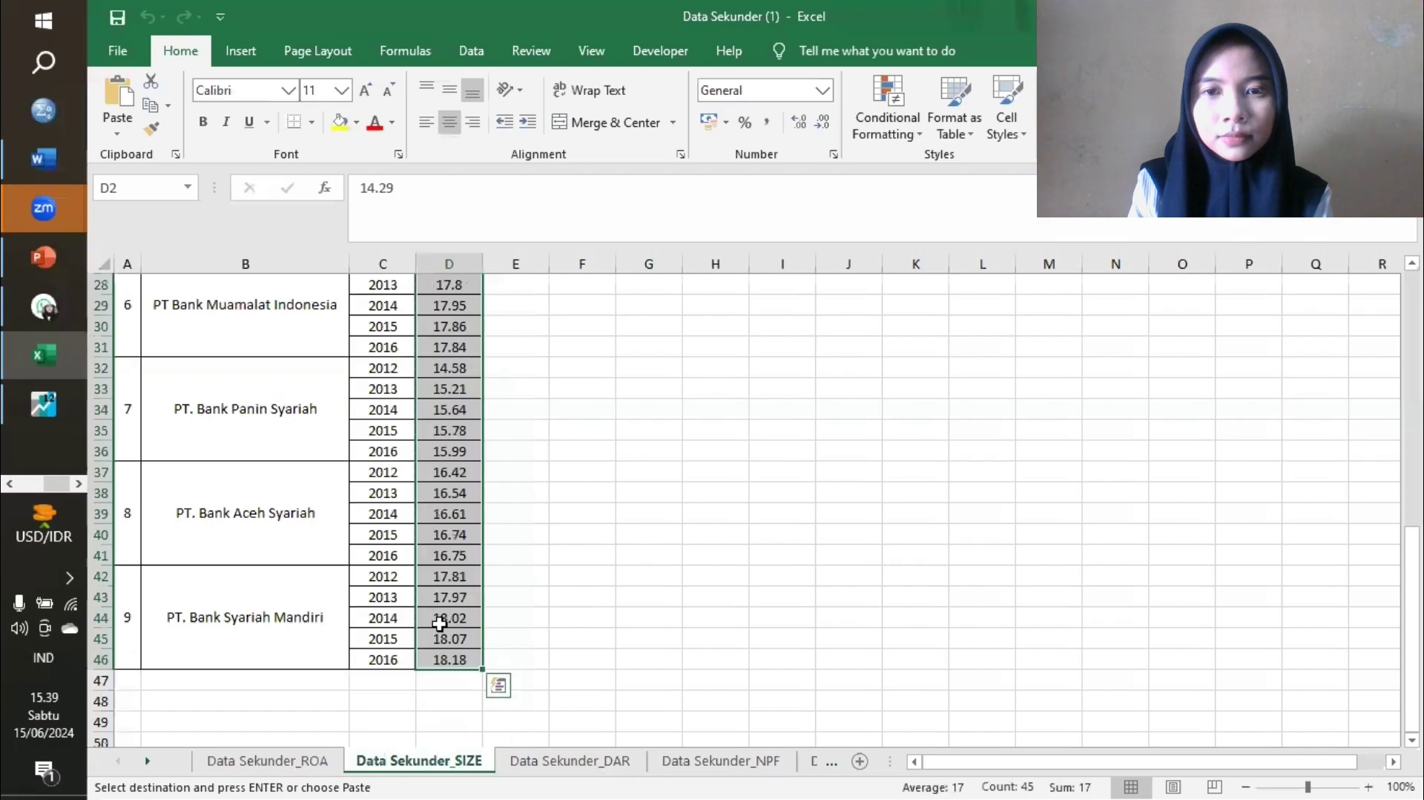
key(ctrl+c)
click(43, 404)
key(ctrl+v)
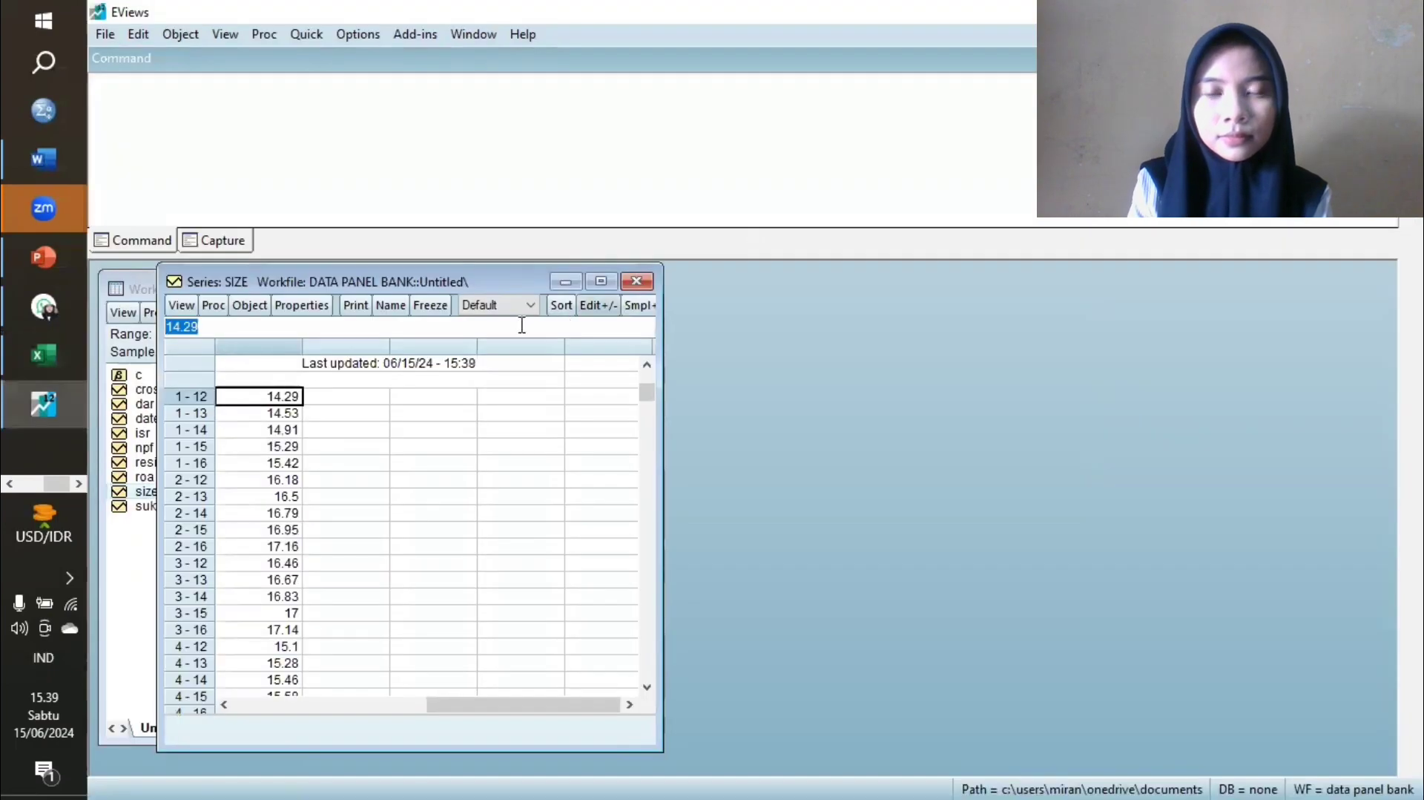
click(639, 280)
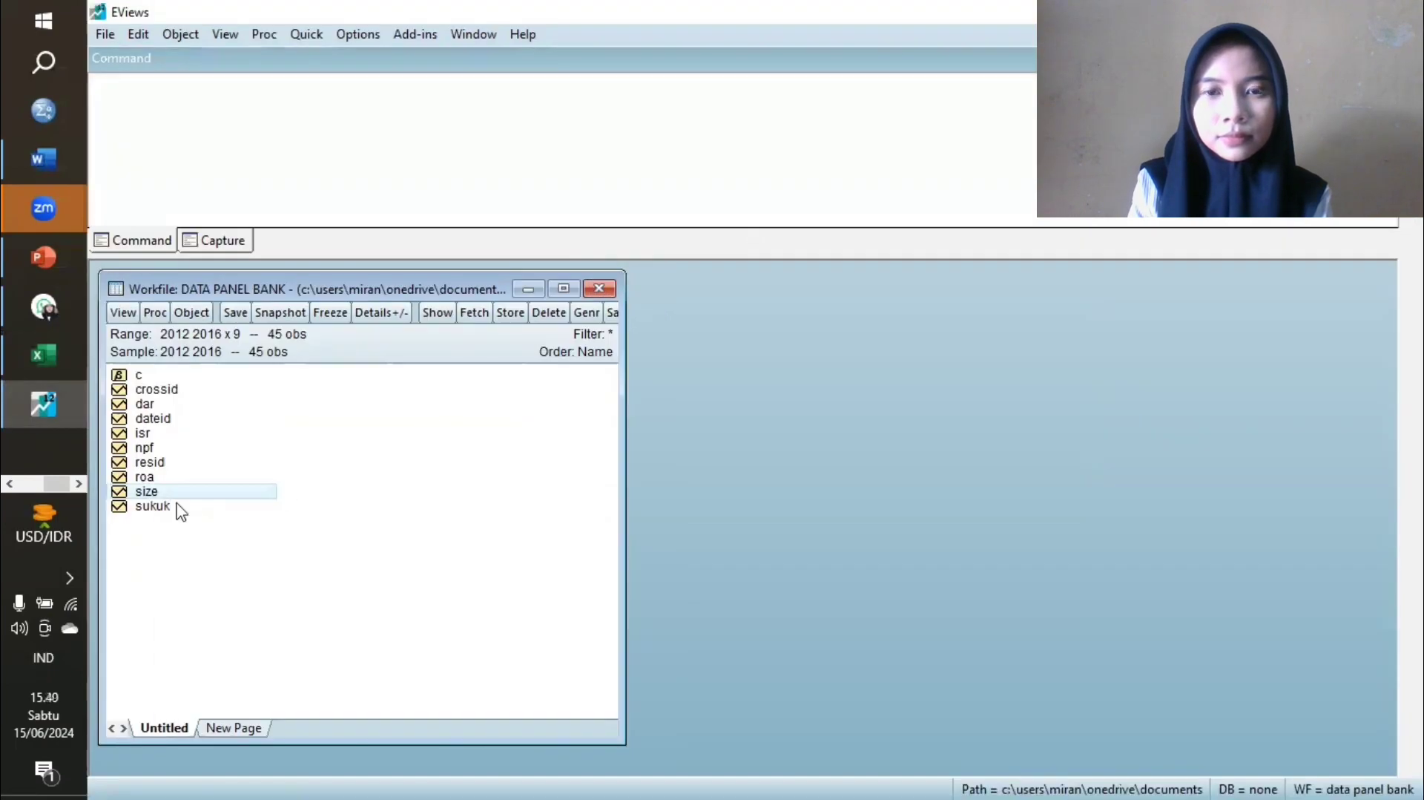
Fill the NPF series from its first observation with cells D2:D46 of Excel's Data Sekunder_NPF sheet, and close the series.
double_click(147, 449)
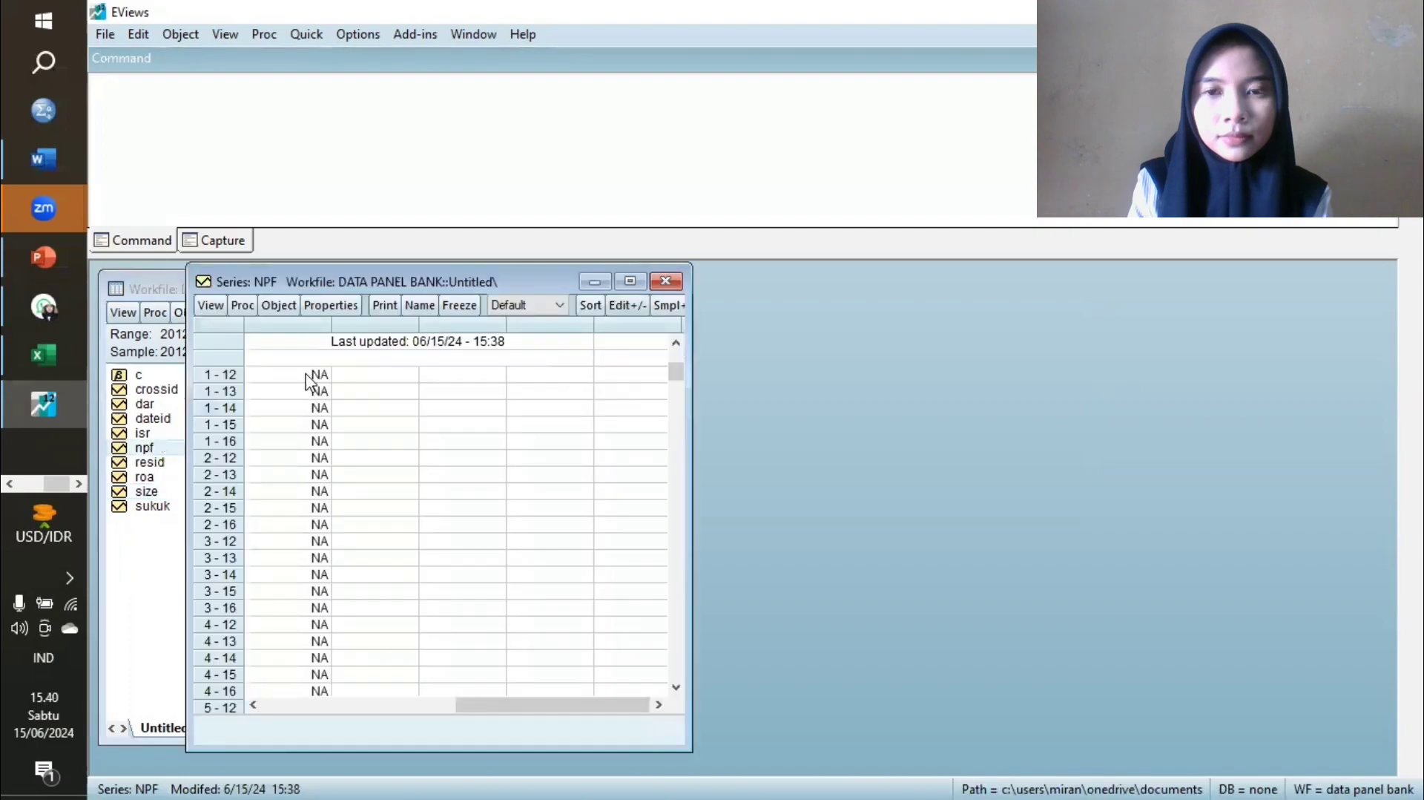
click(624, 305)
click(53, 371)
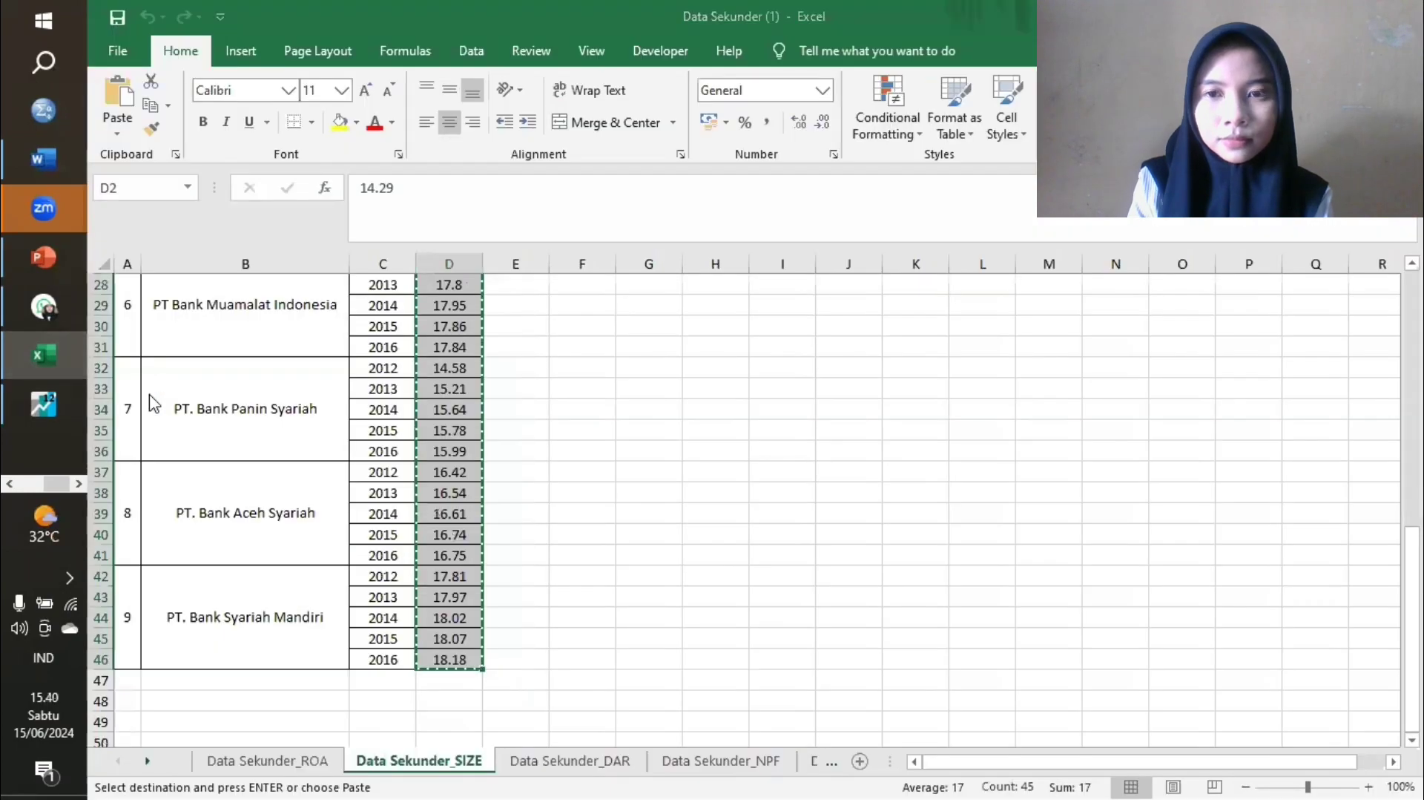
click(686, 759)
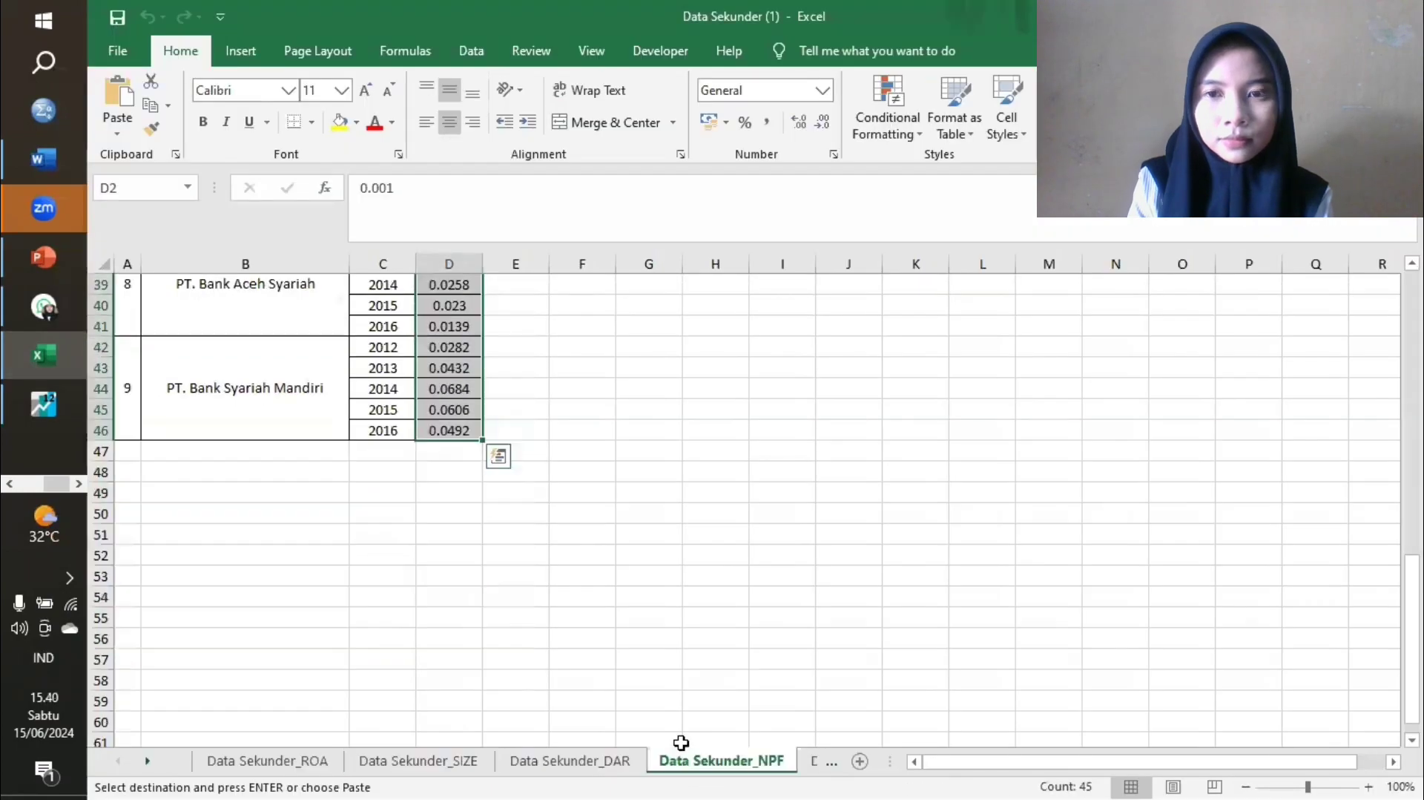
key(alt+Tab)
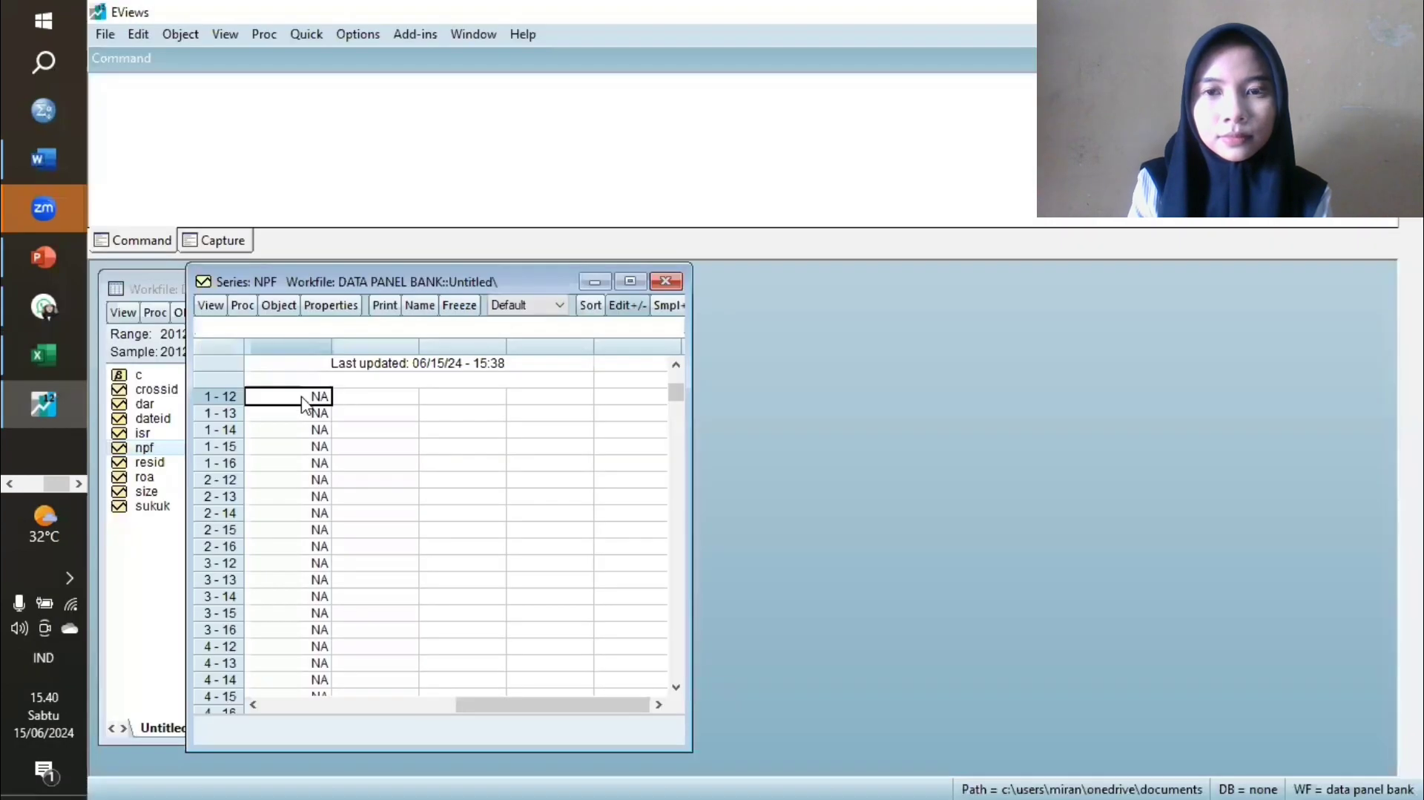
key(ctrl+v)
click(665, 281)
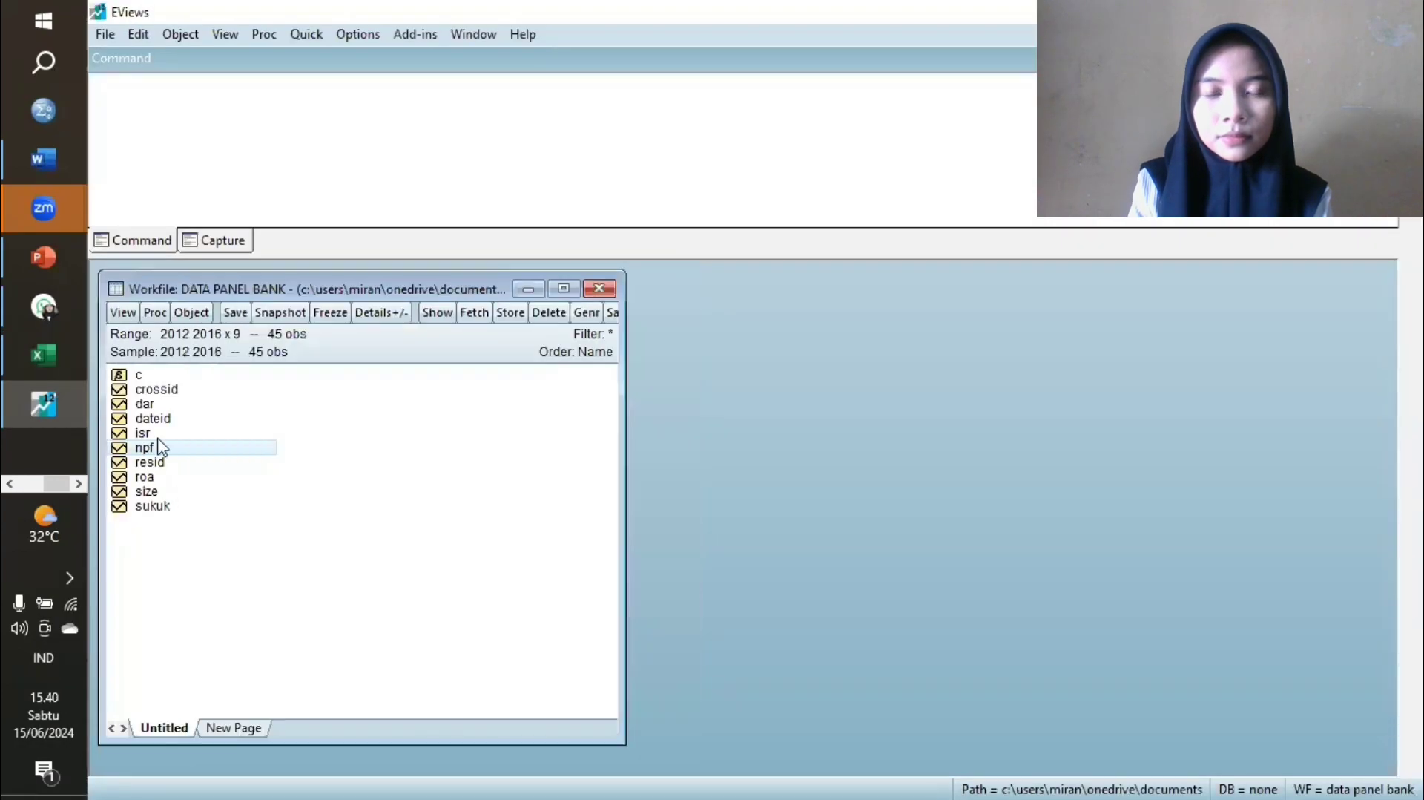
Fill the DAR series from its first observation with cells D2:D46 of Excel's Data Sekunder_DAR sheet, and close the series.
double_click(149, 403)
click(305, 380)
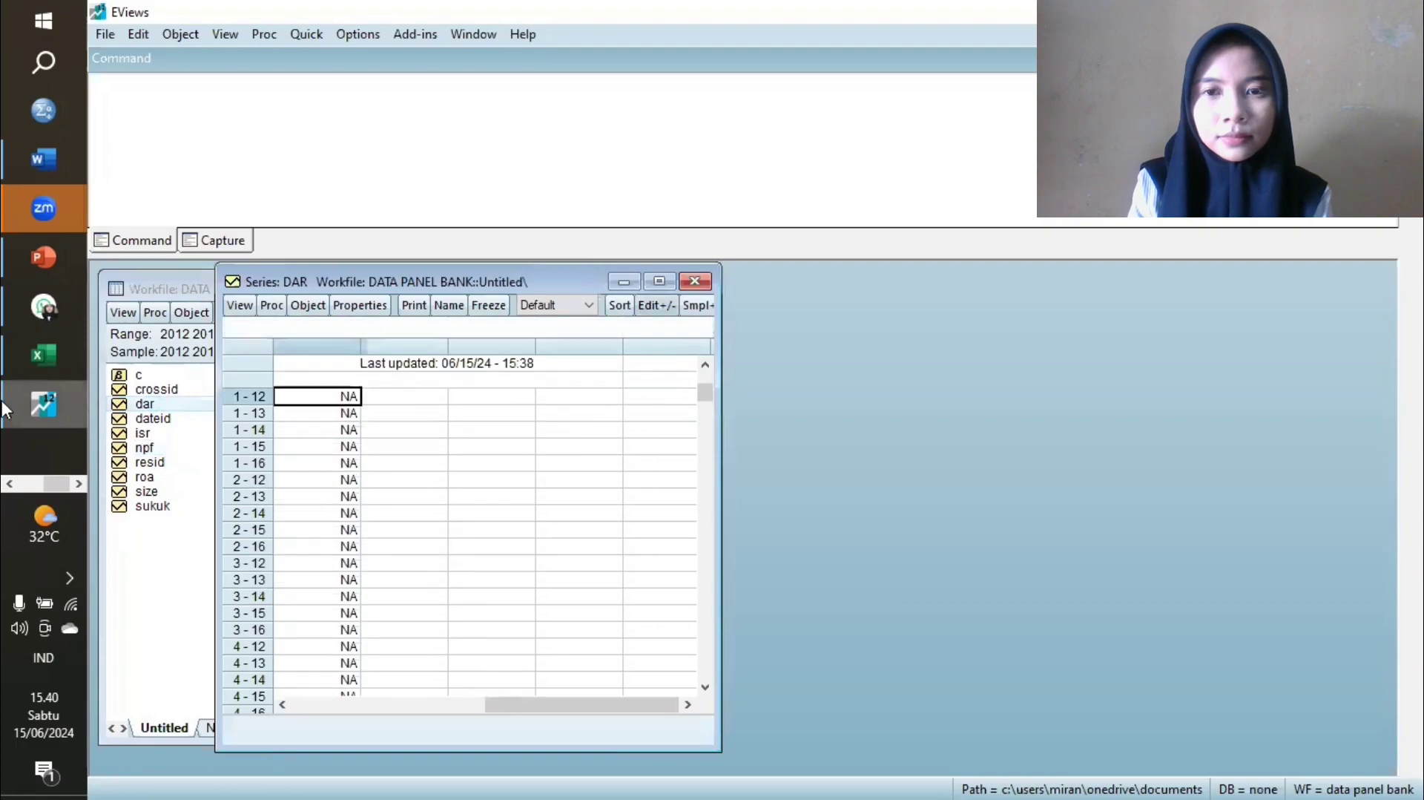
click(44, 356)
click(549, 757)
scroll(462, 556, down, 3)
key(ctrl+c)
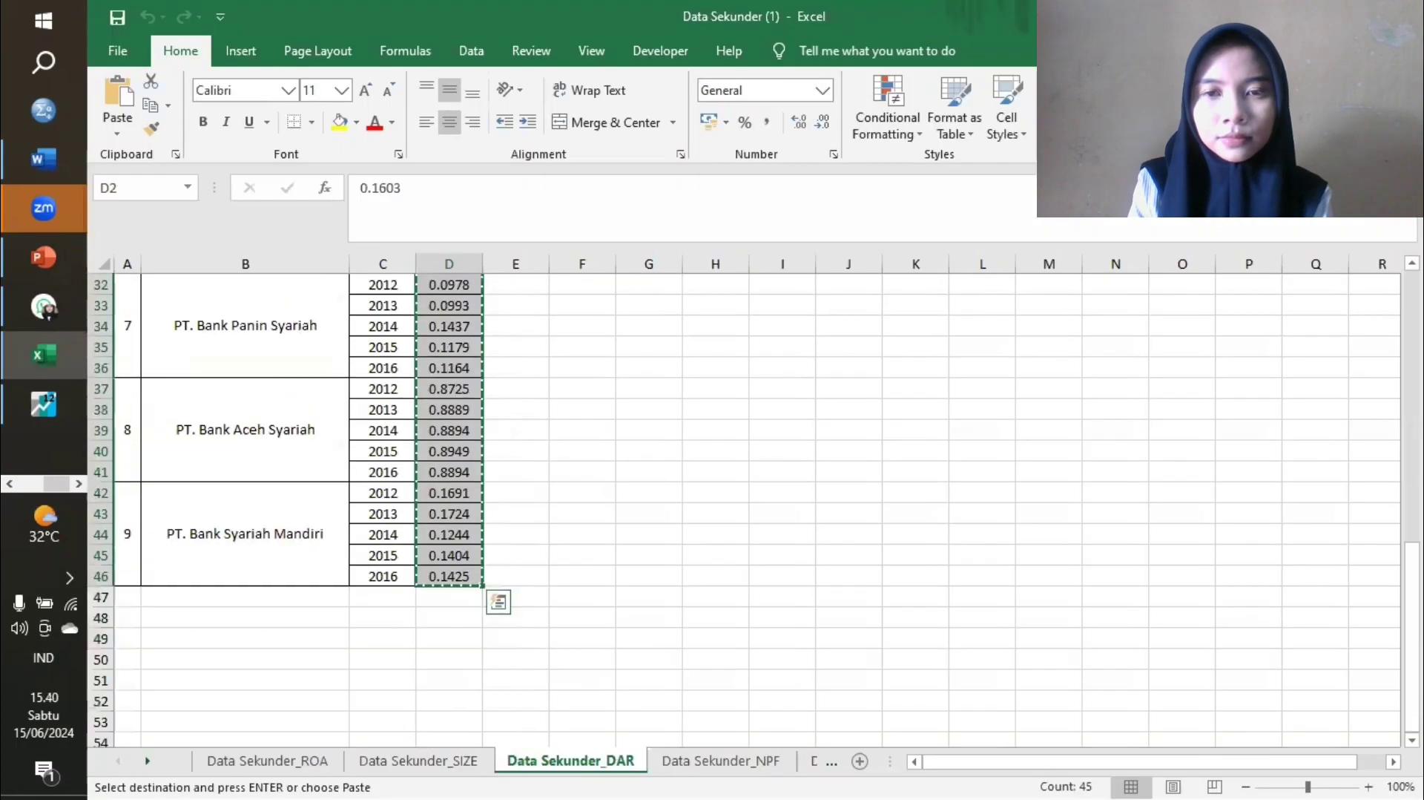
key(alt+Tab)
key(ctrl+v)
click(696, 282)
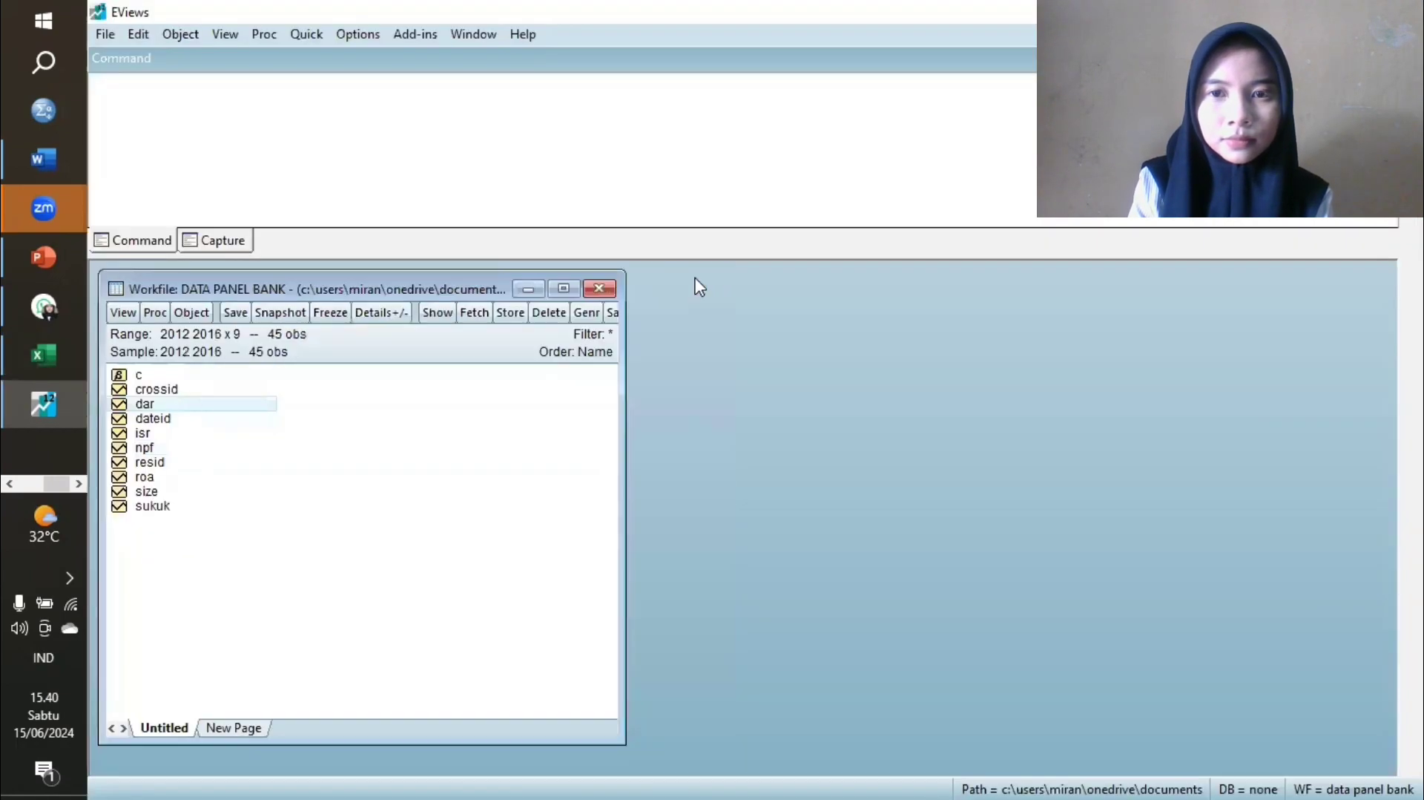
Fill the SUKUK series from its first observation with cells D2:D46 of Excel's Data Sekunder_SUKUK sheet, and close the series.
double_click(157, 504)
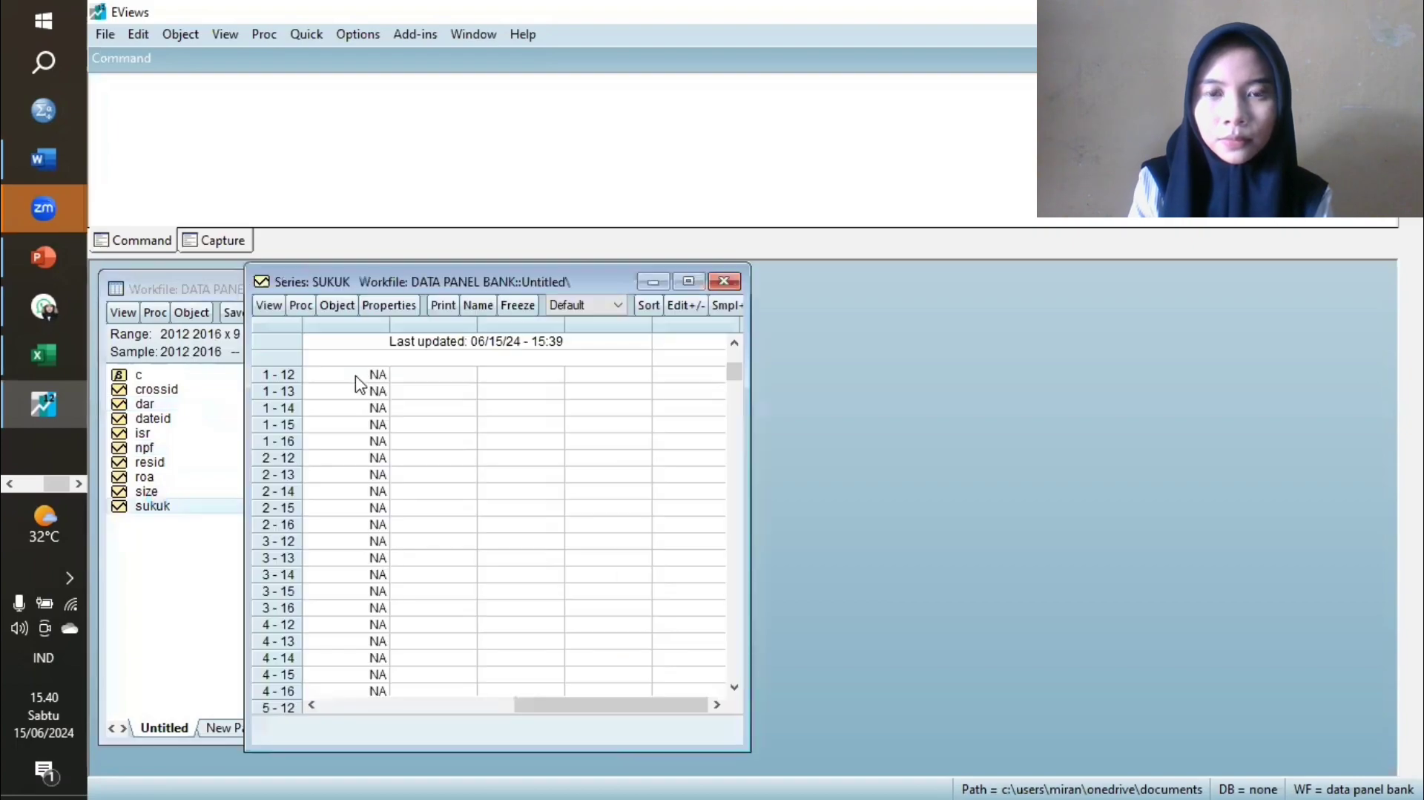
click(684, 305)
key(alt+Tab)
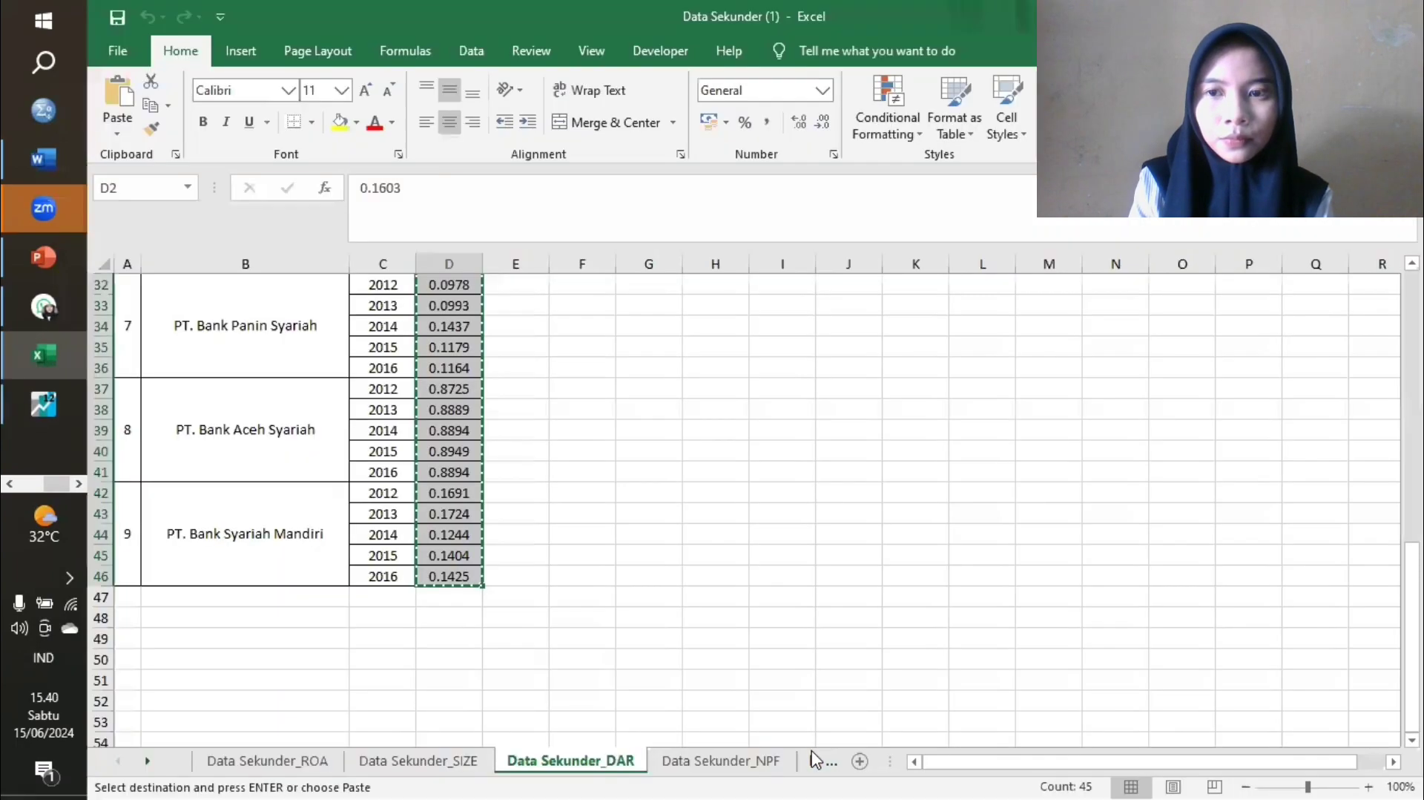
click(816, 756)
key(alt+Tab)
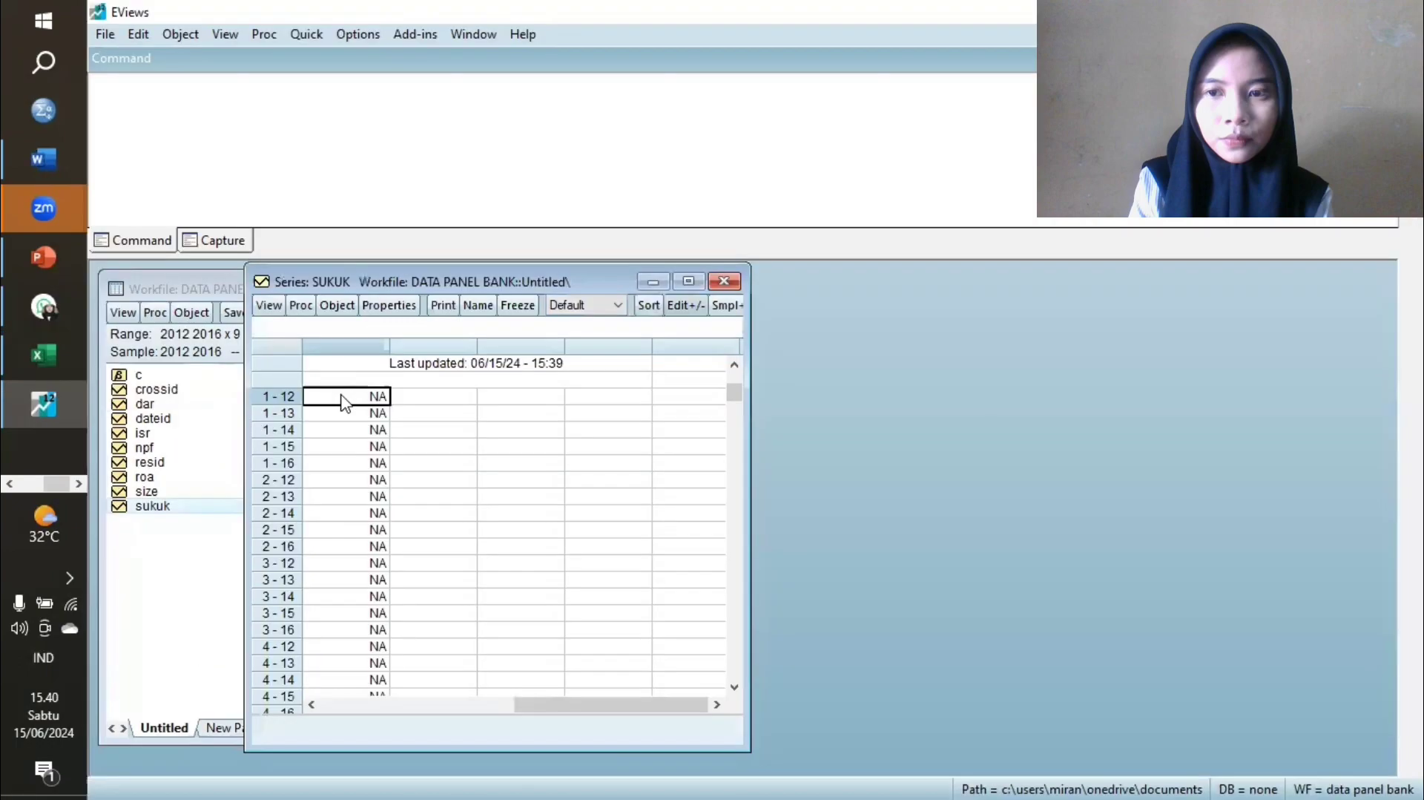
key(ctrl+v)
click(724, 281)
Fill the ISR series from its first observation with the ISR data column copied from the Excel workbook, and close the series.
double_click(159, 434)
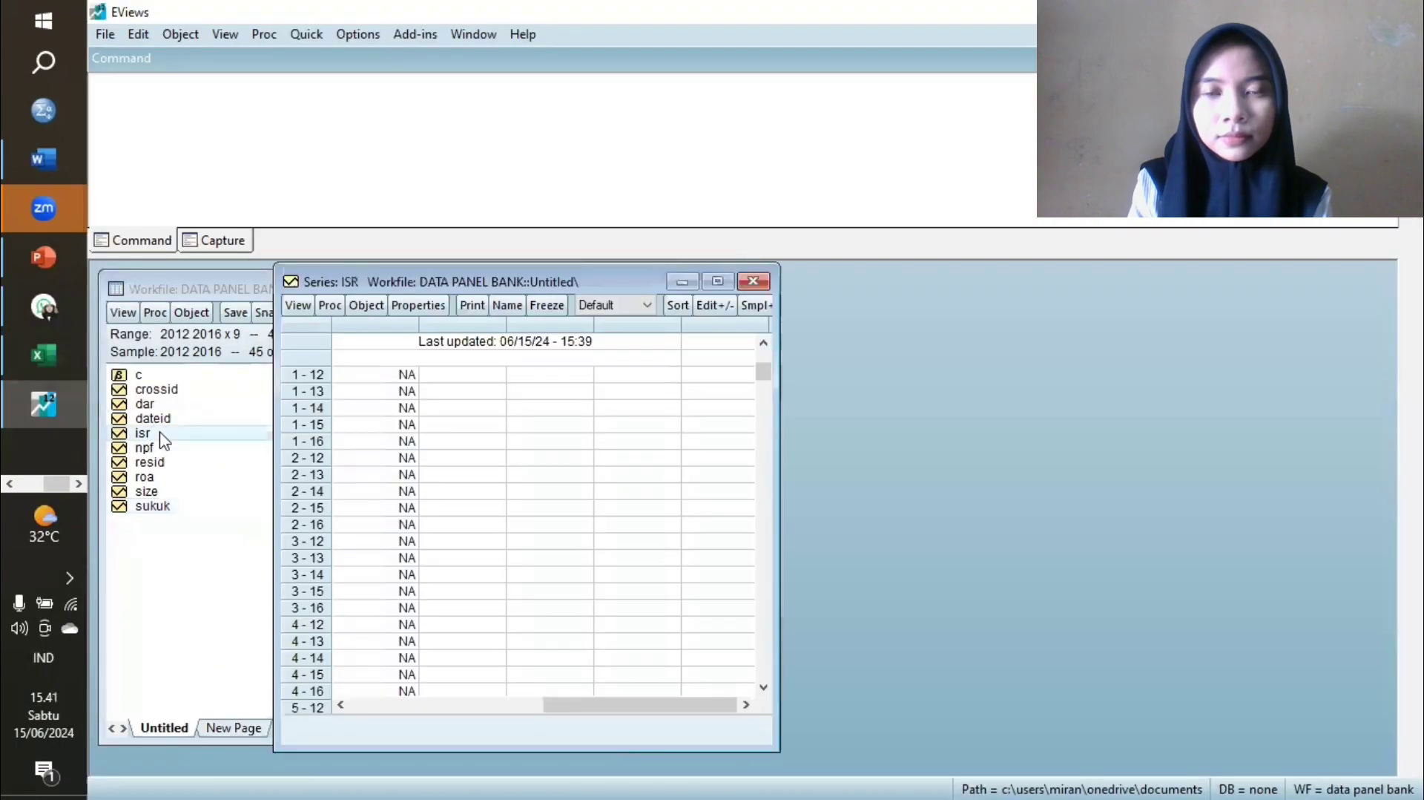
click(401, 375)
click(714, 305)
key(alt+Tab)
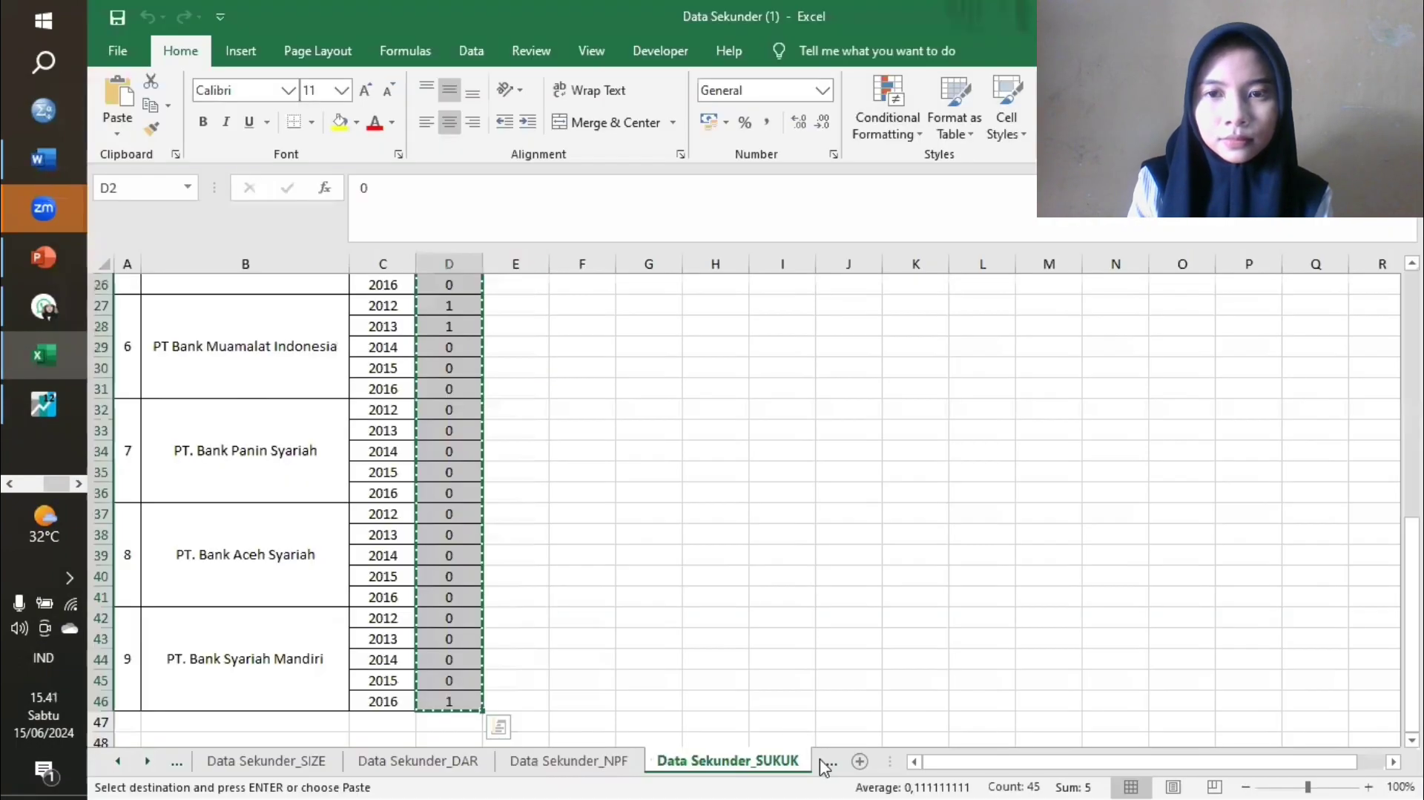
click(732, 761)
key(alt+Tab)
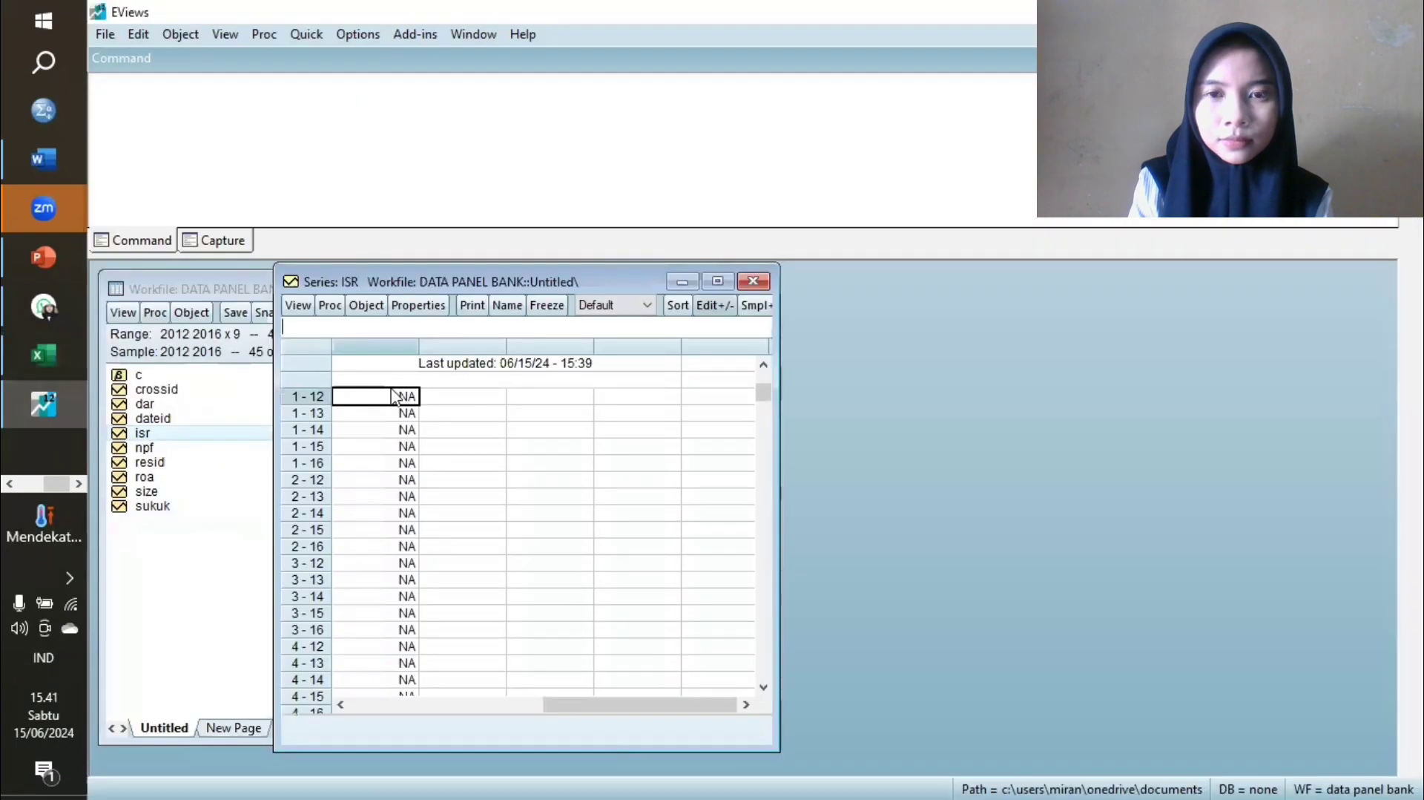
key(ctrl+v)
click(751, 282)
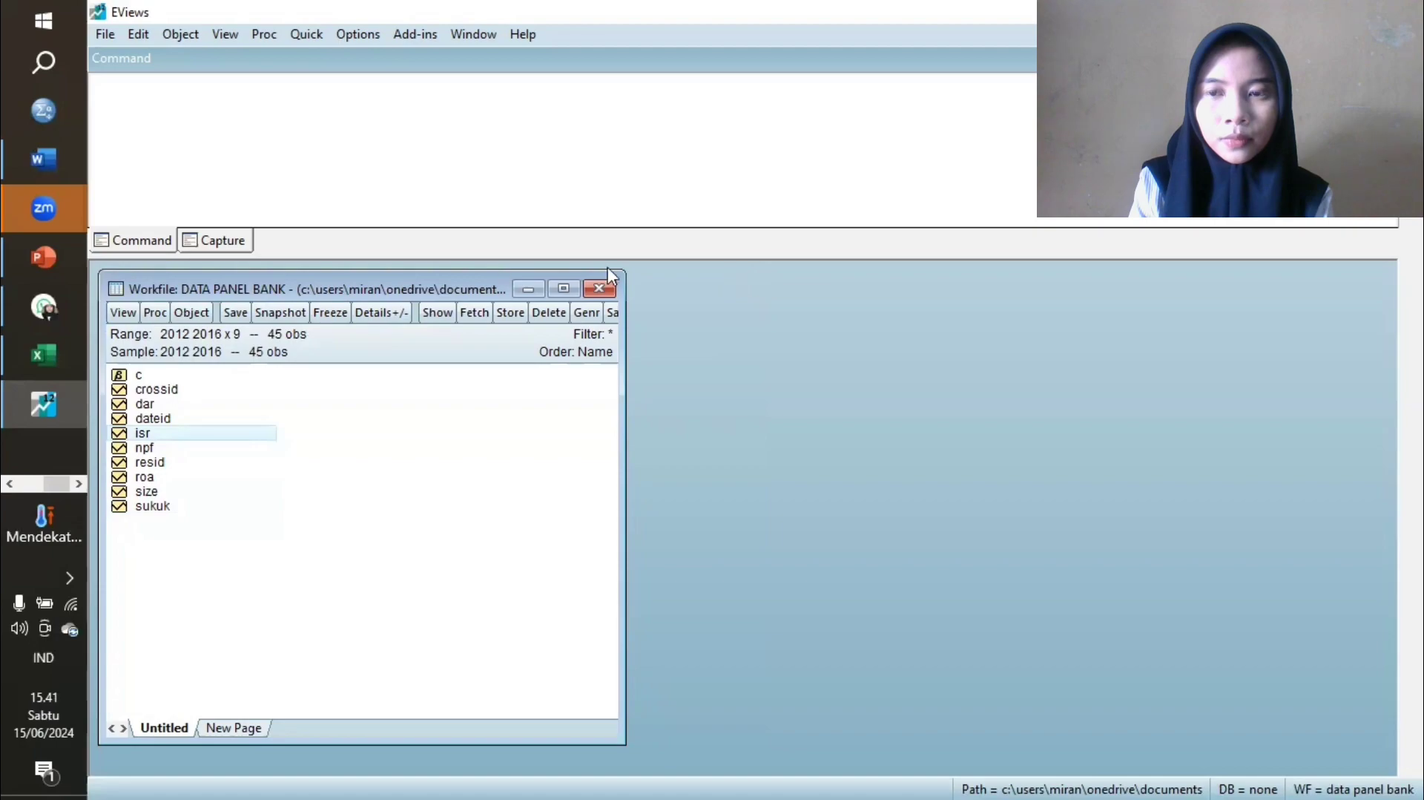
Estimate the equation "isr c size roa npf dar sukuk" by Least Squares (LS and AR) over the sample 2012 2016.
click(301, 32)
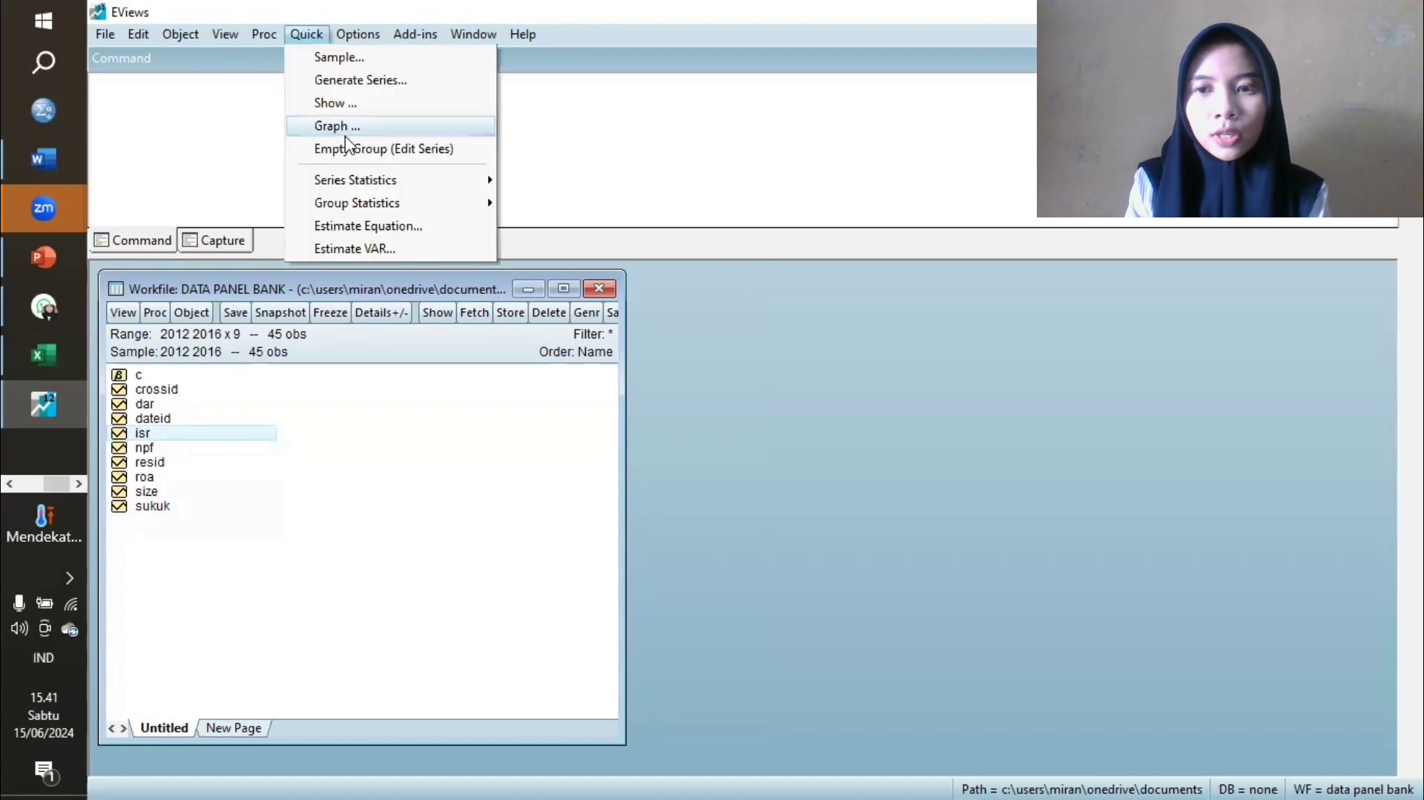
click(369, 226)
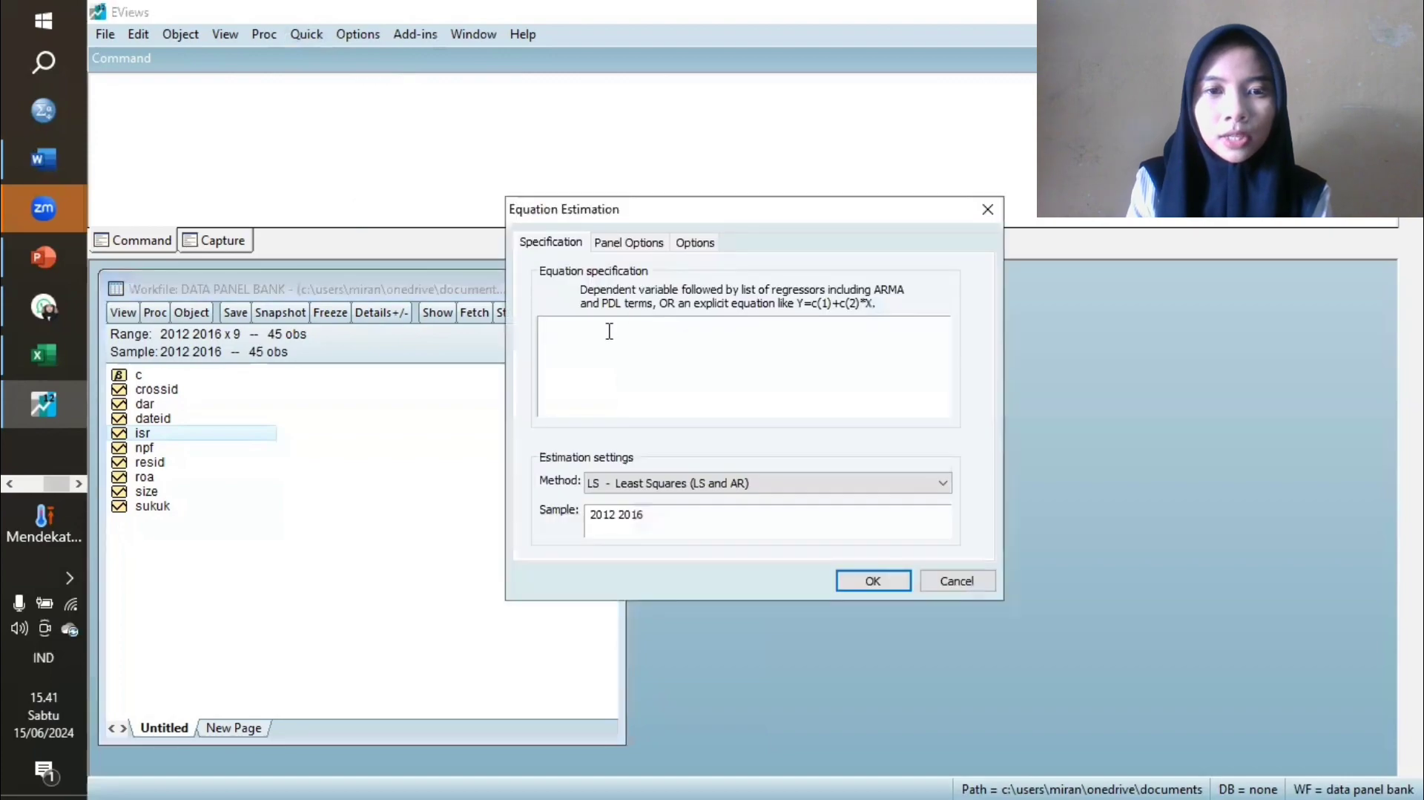
text(isr c)
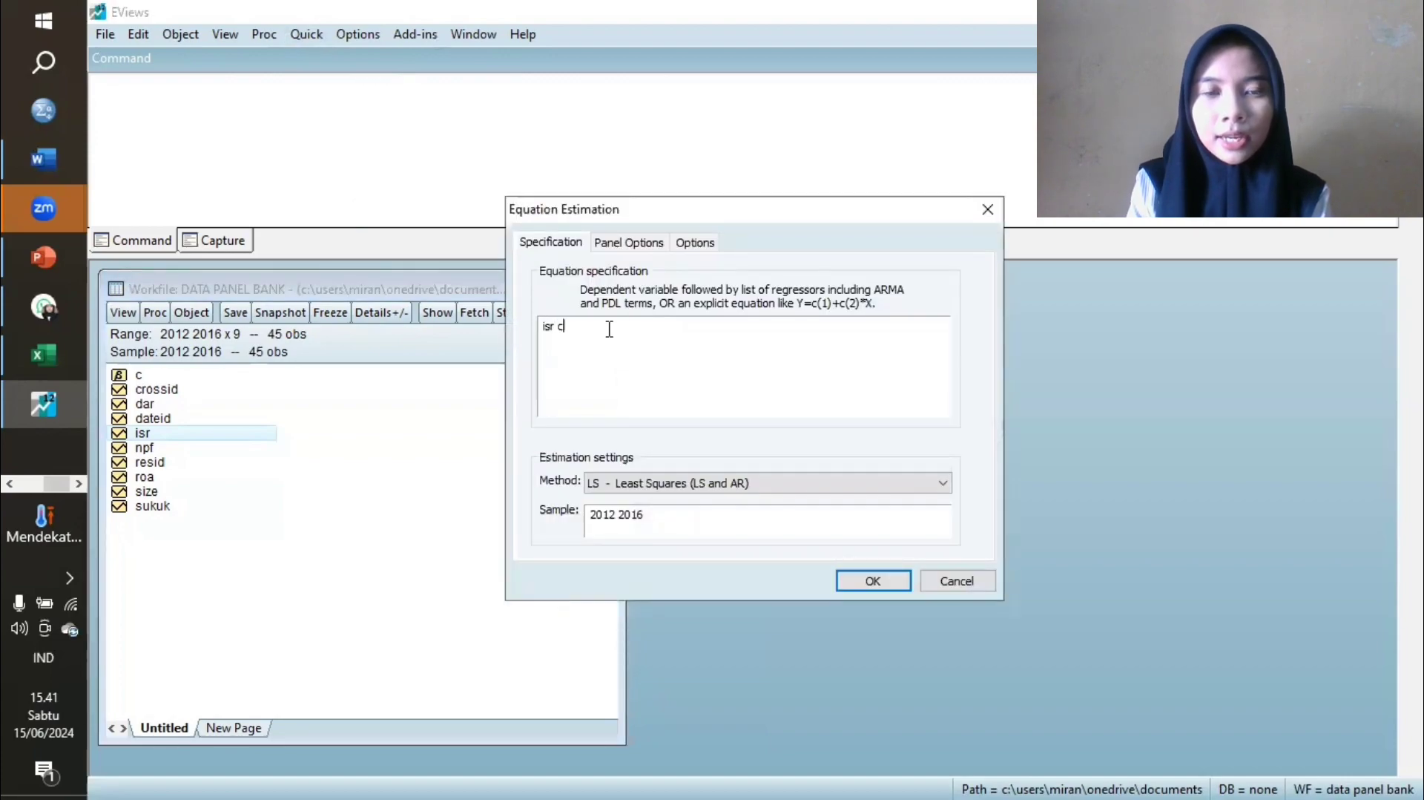
text( size)
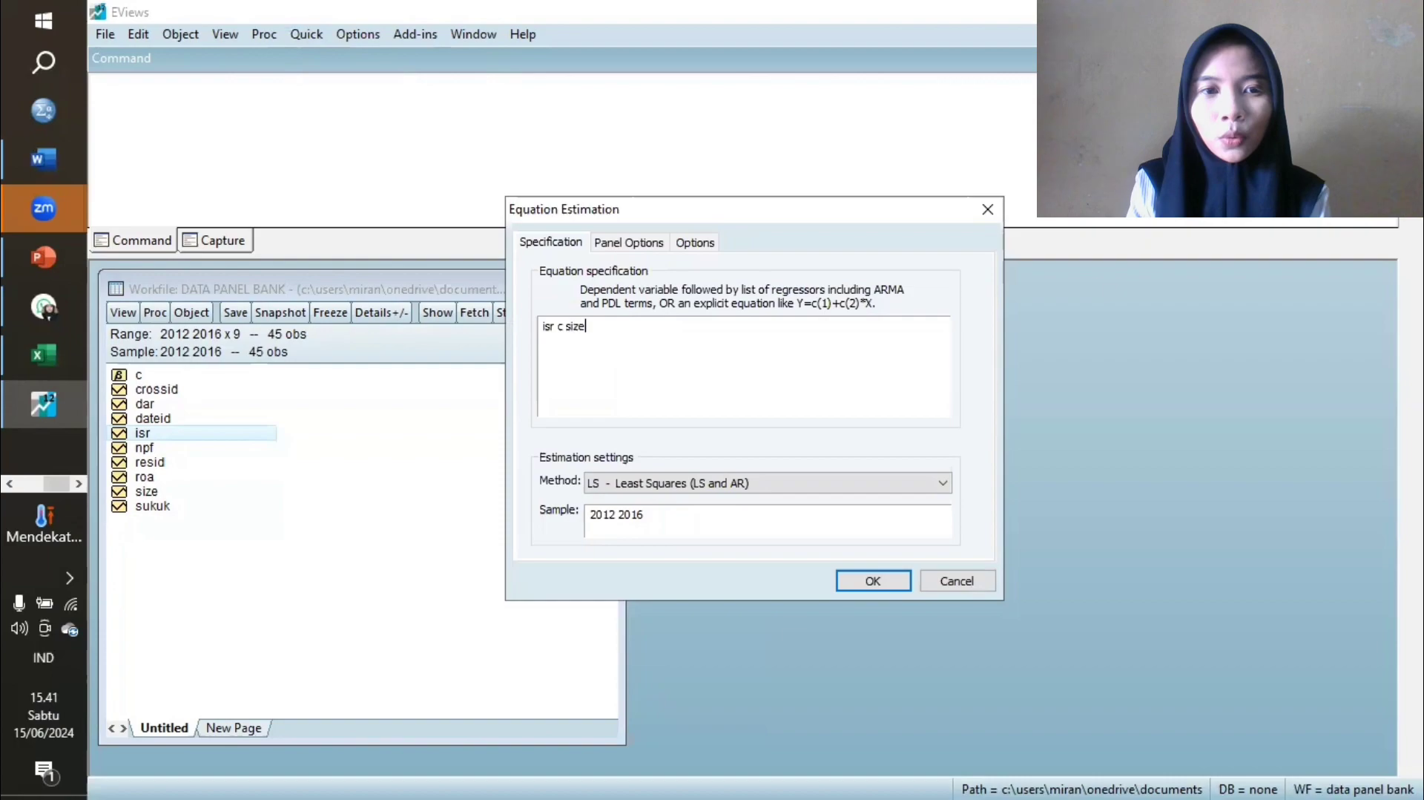
text( ro)
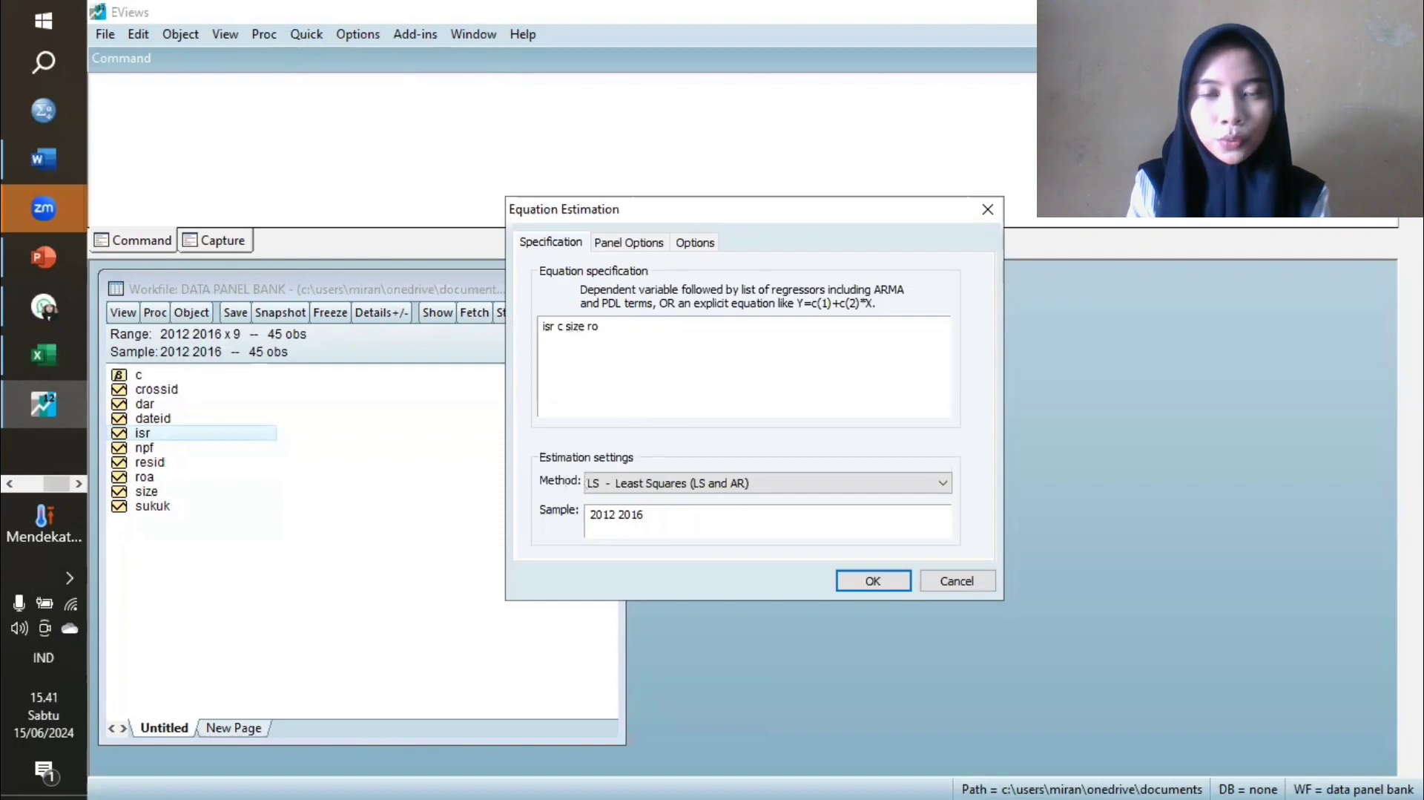
text(a npf )
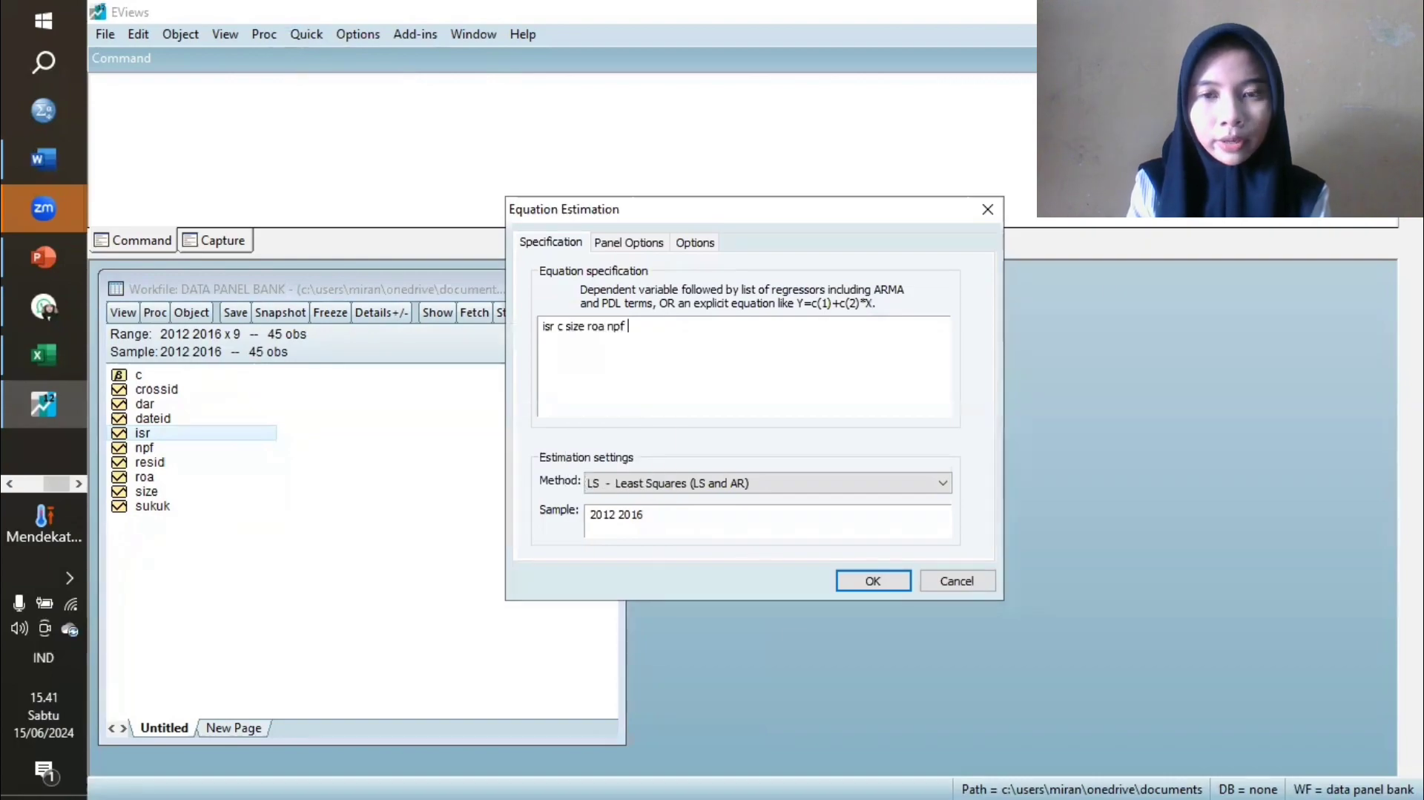
text(dar s)
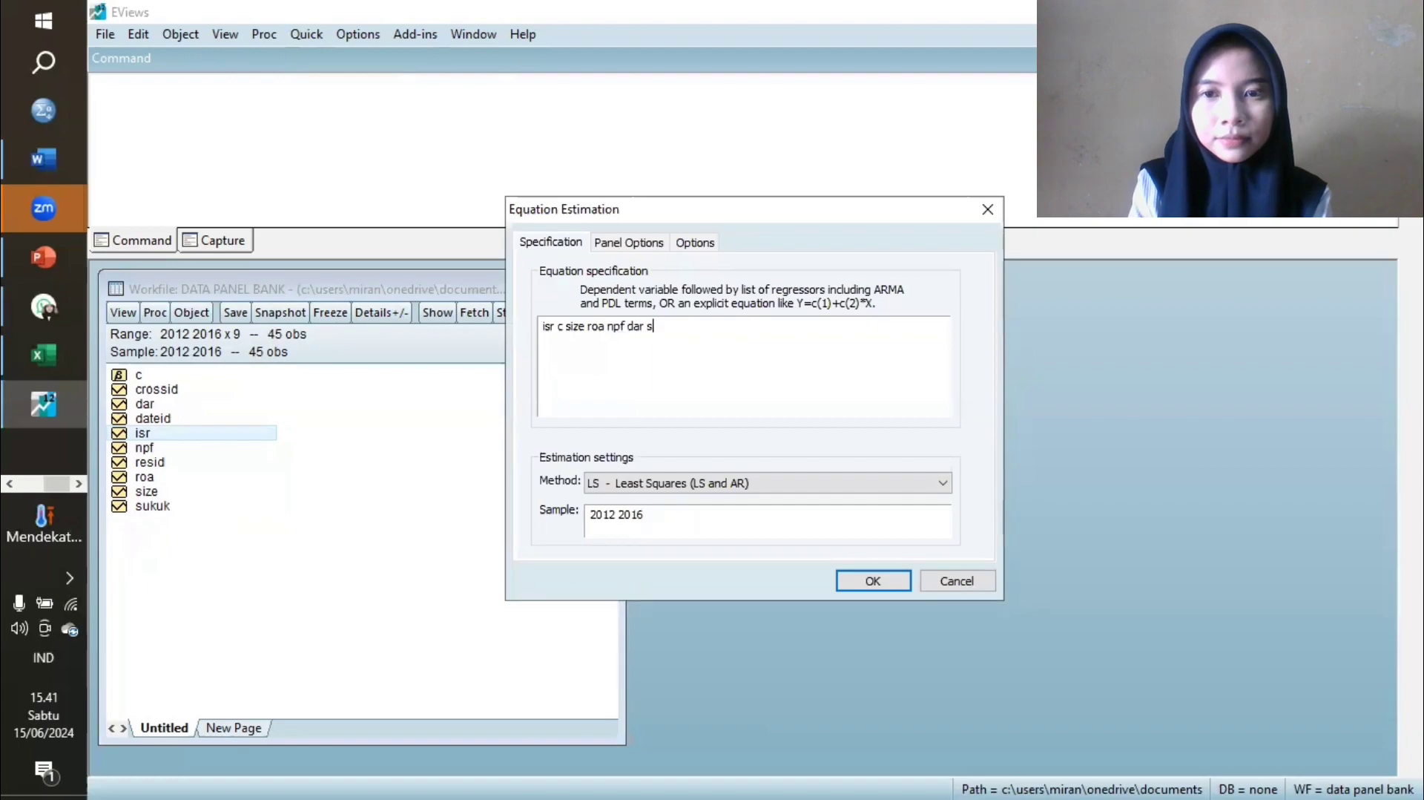
text(ukuk)
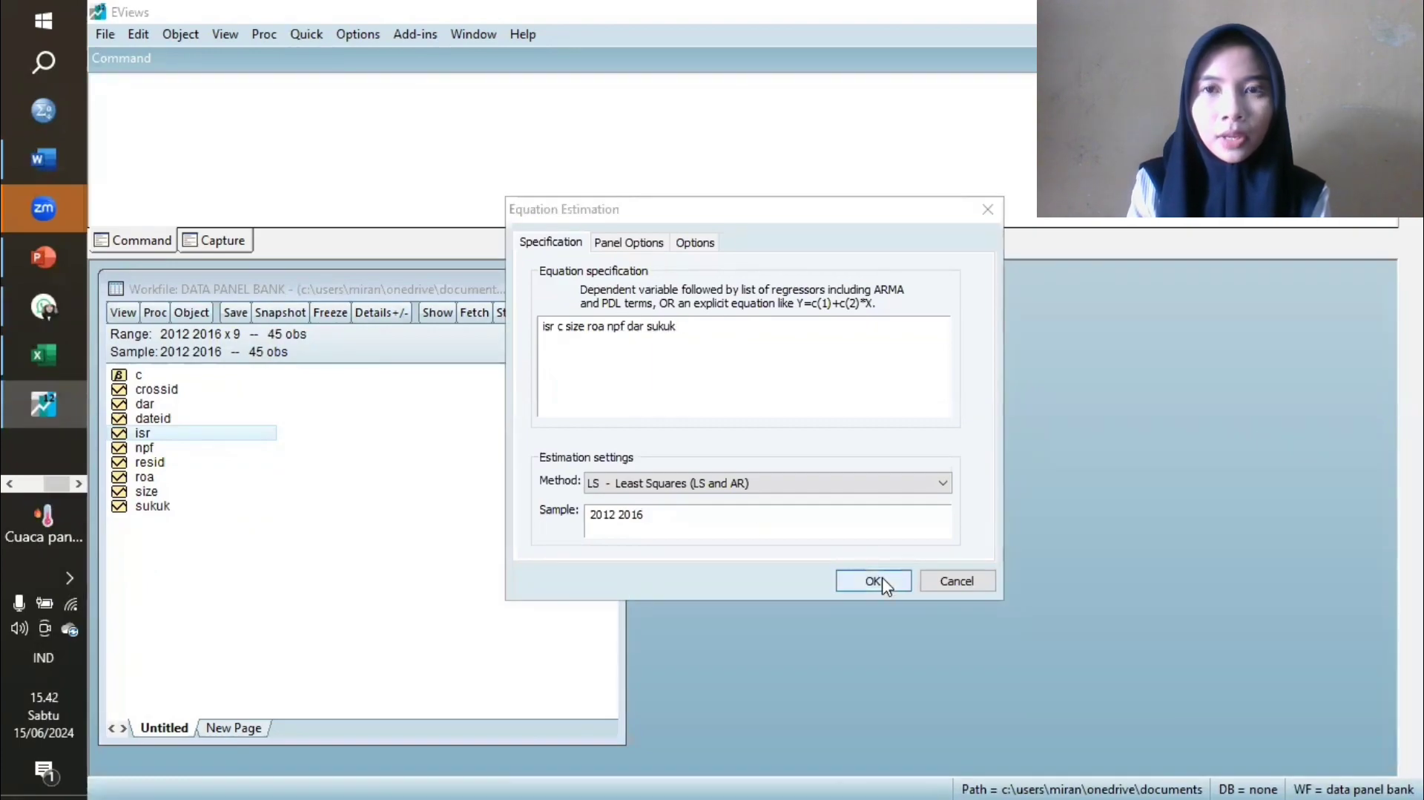
click(883, 583)
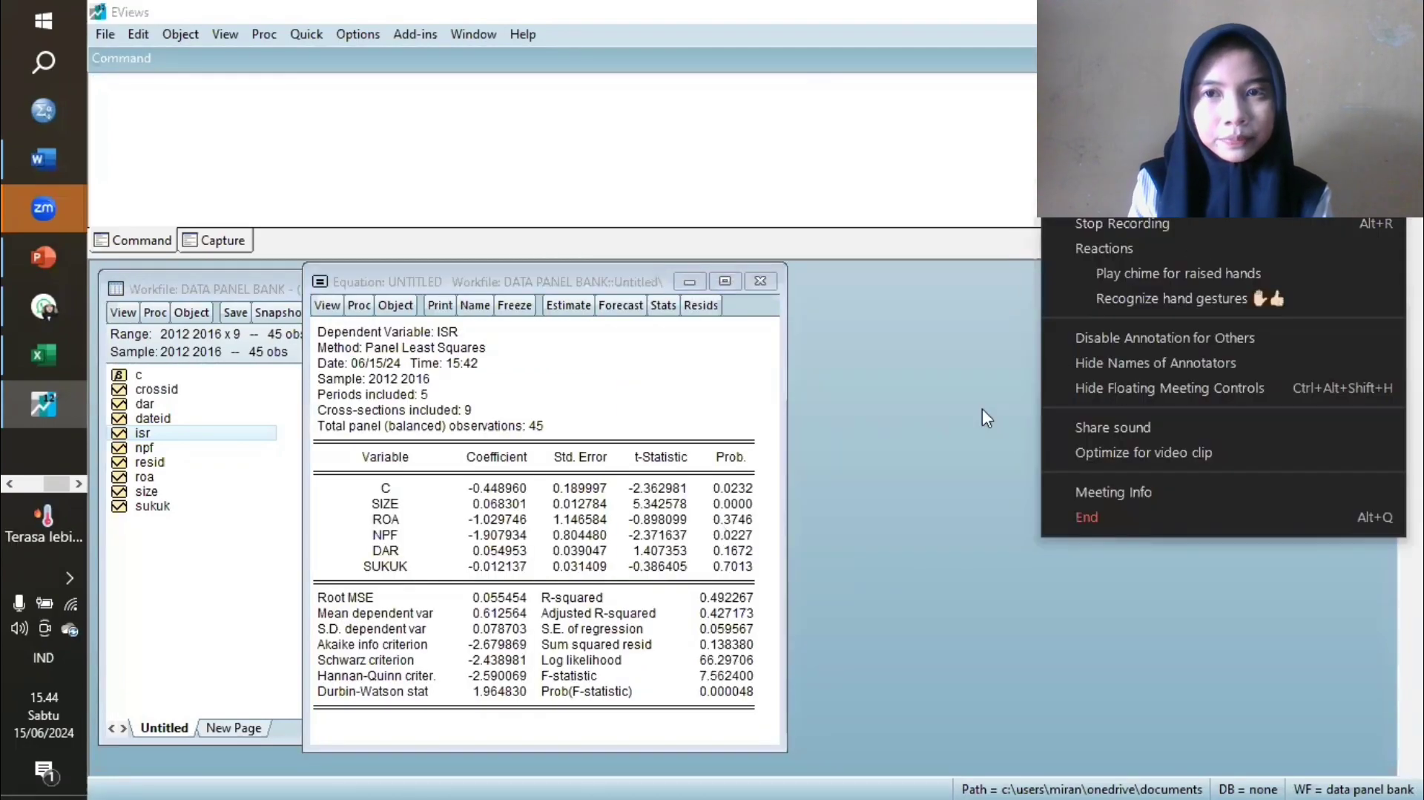
click(972, 411)
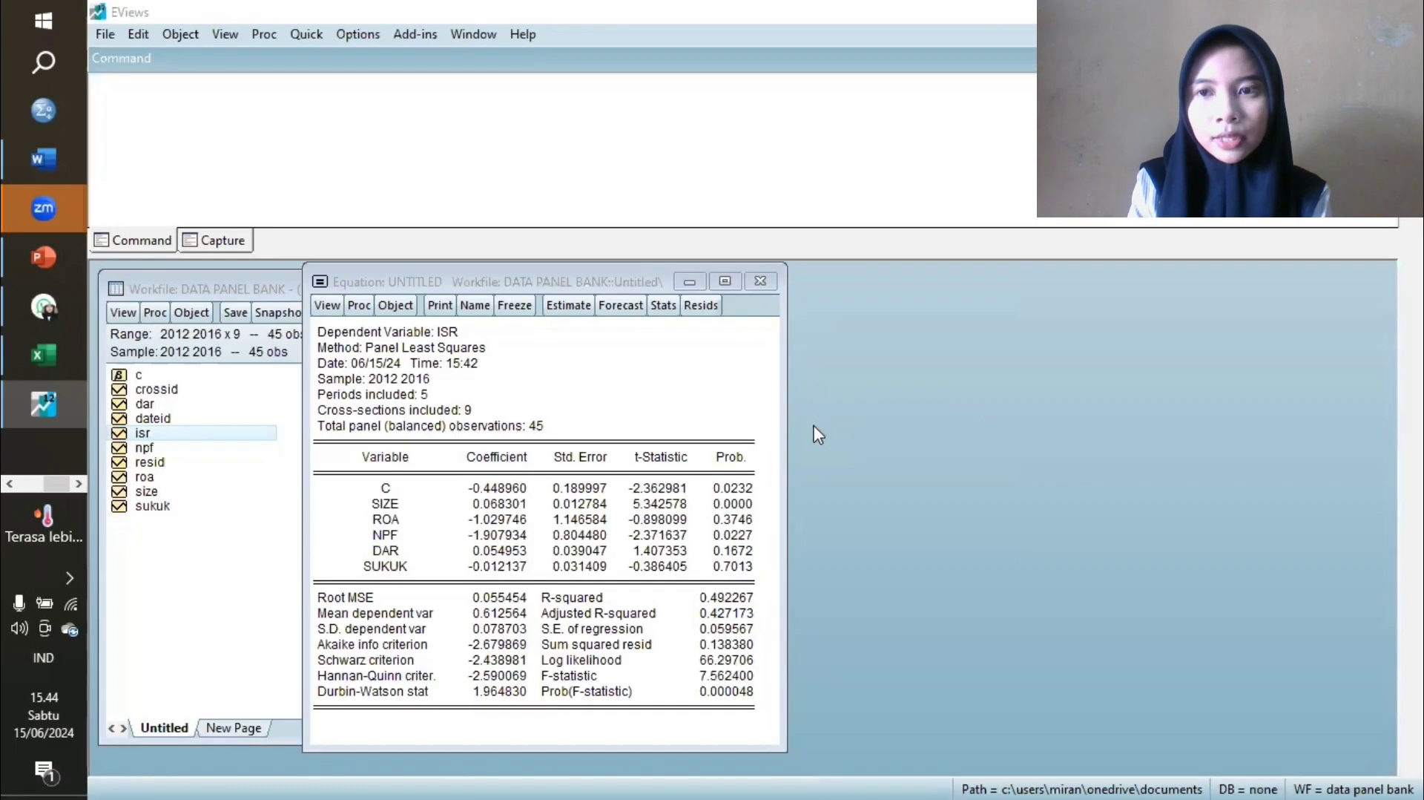
Re-estimate the ISR equation with Fixed cross-section effects and no period effects, and view the estimation output.
click(571, 313)
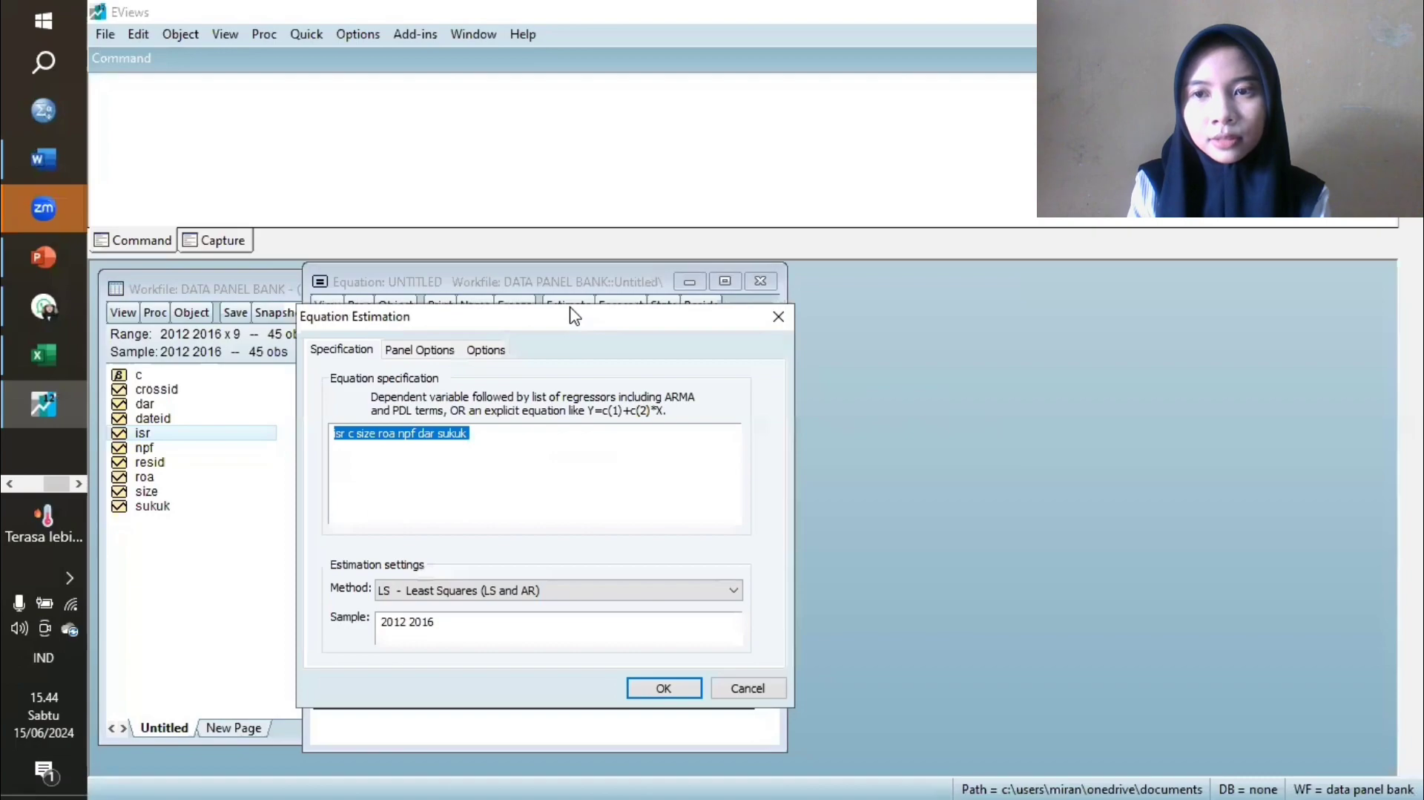
click(440, 353)
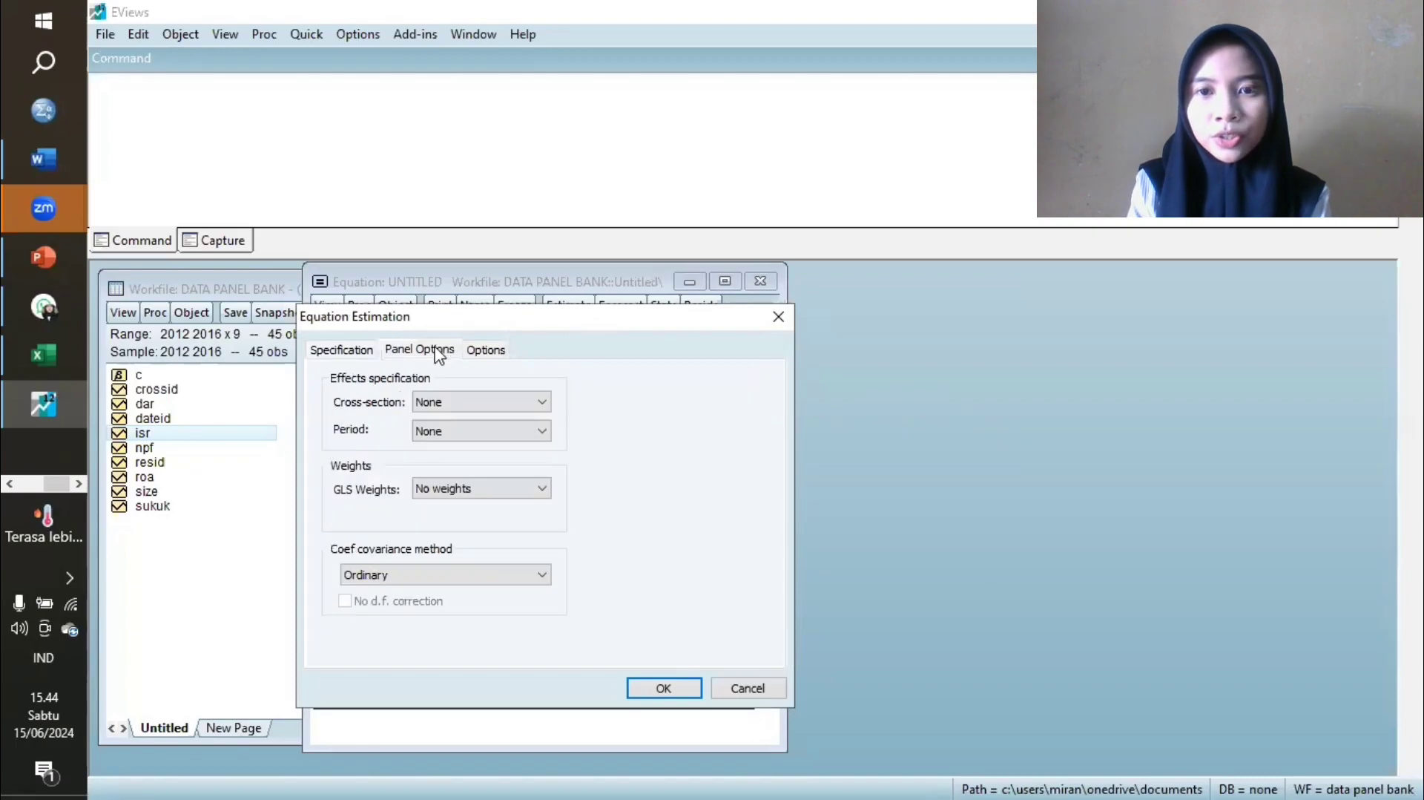
click(534, 402)
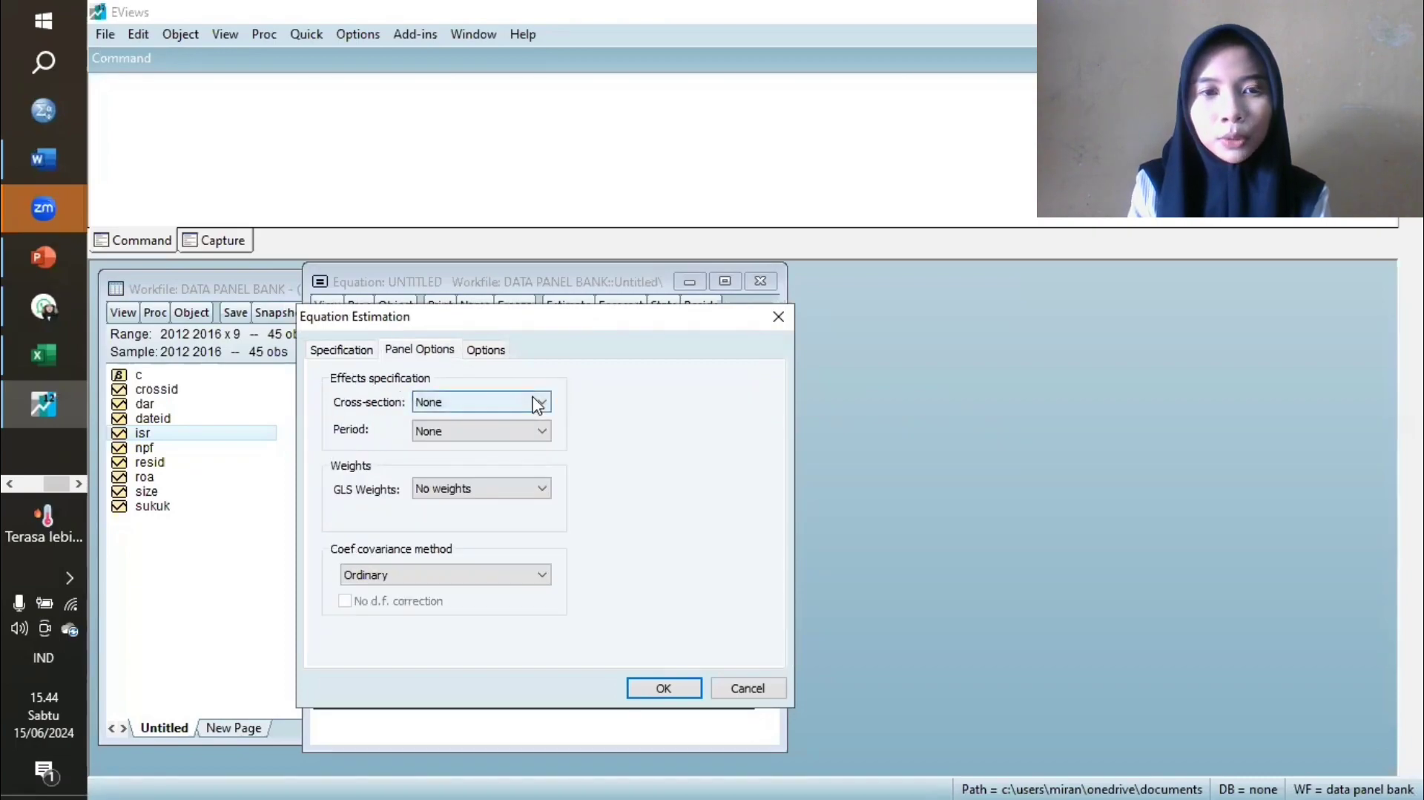
click(518, 435)
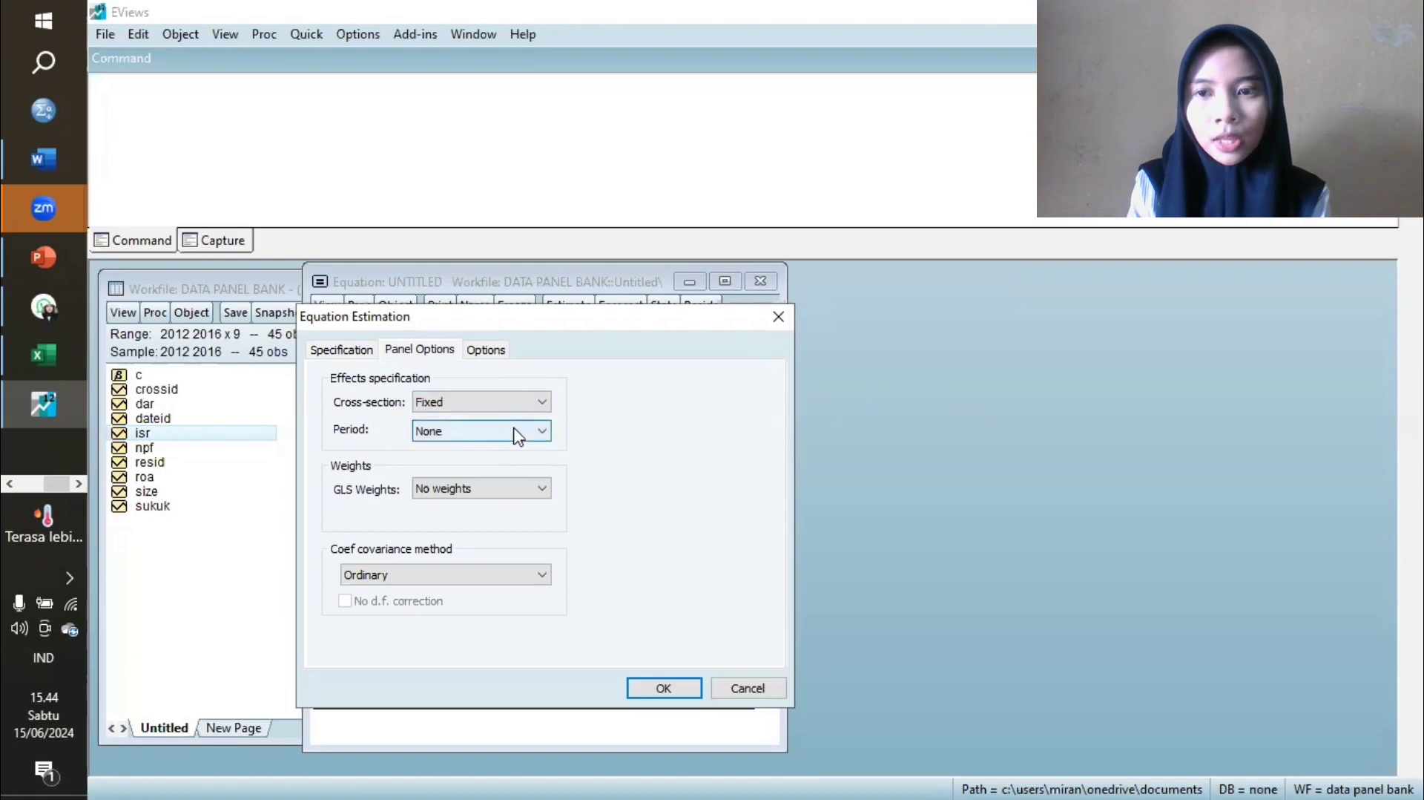
click(671, 682)
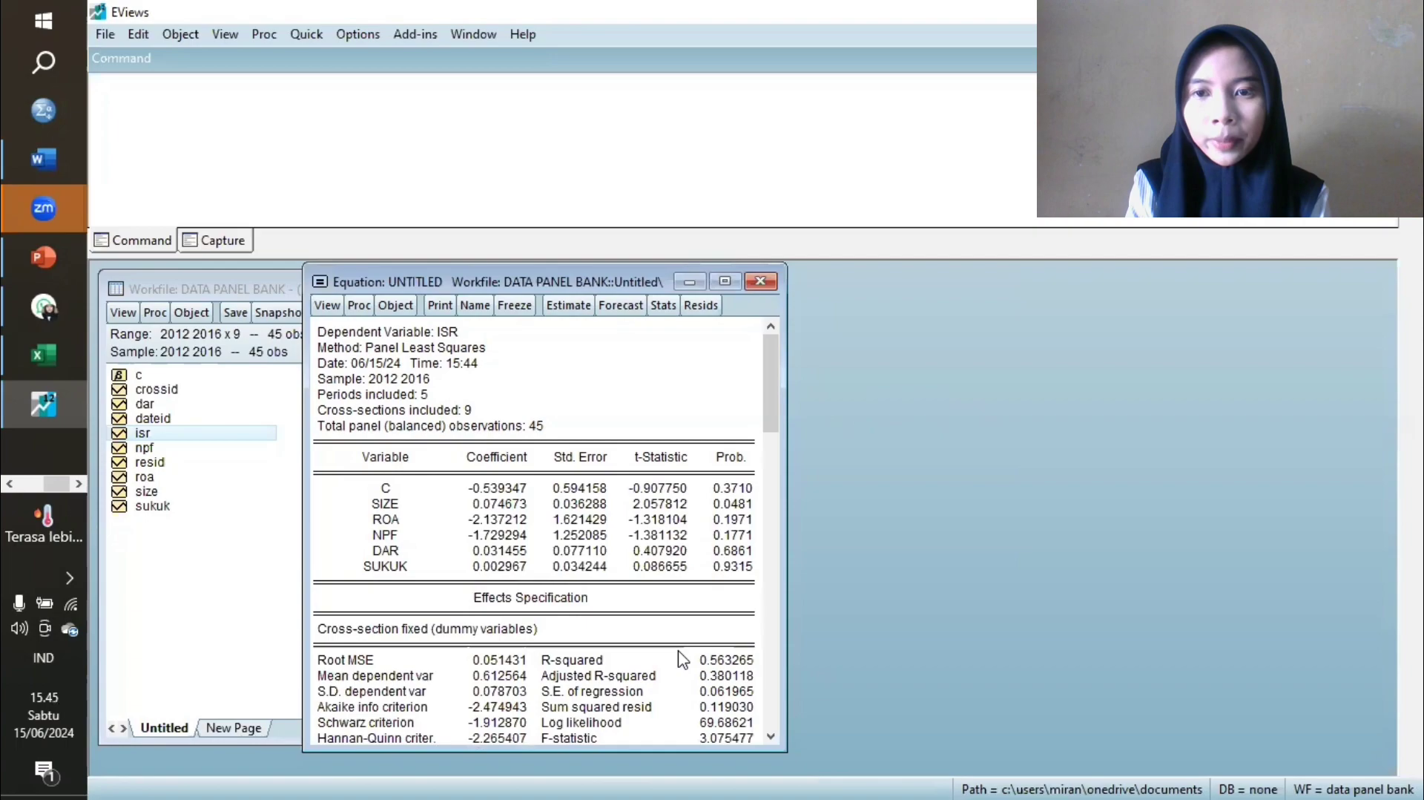
scroll(683, 659, down, 1)
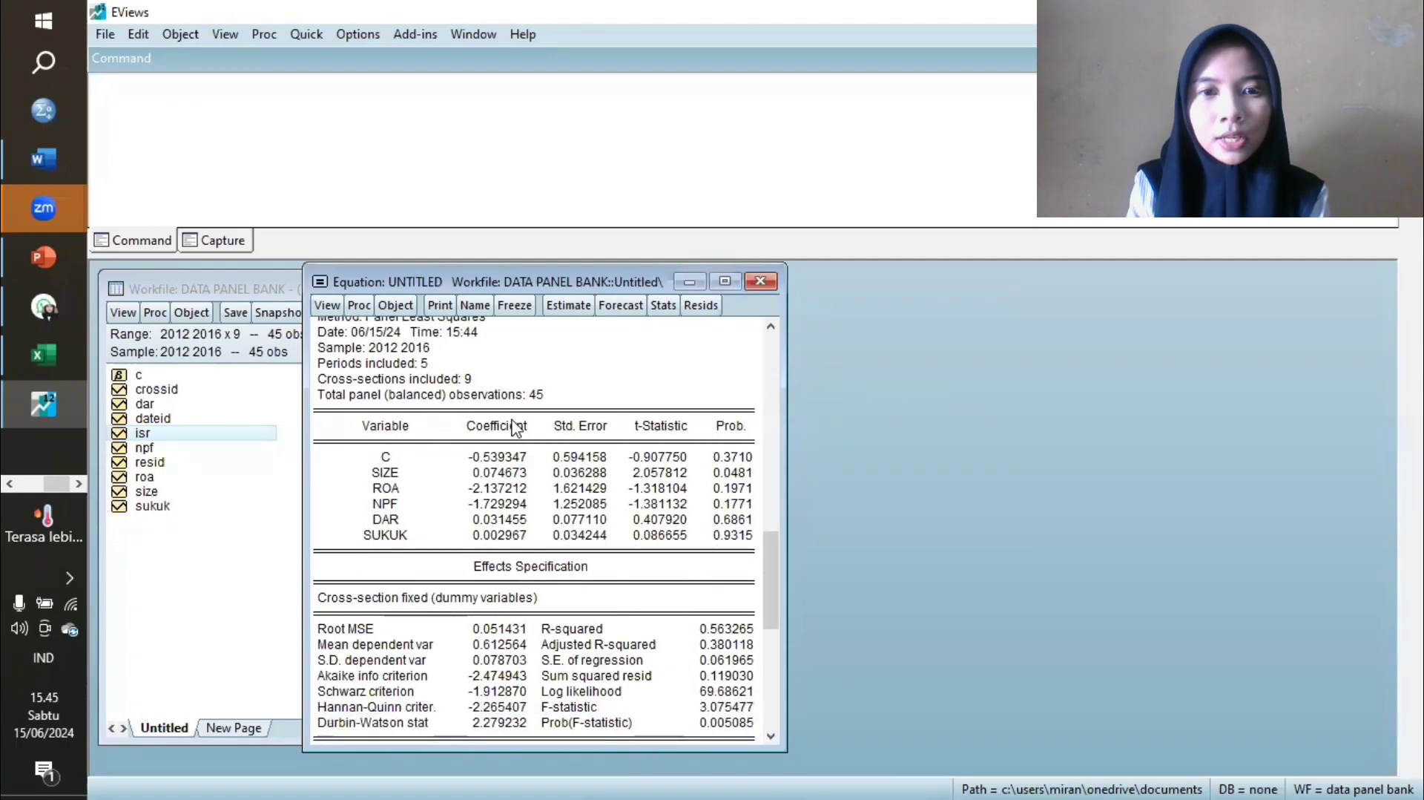
Run the Redundant Fixed Effects - Likelihood Ratio test on the equation and select the heading and effects test rows of its output.
click(328, 306)
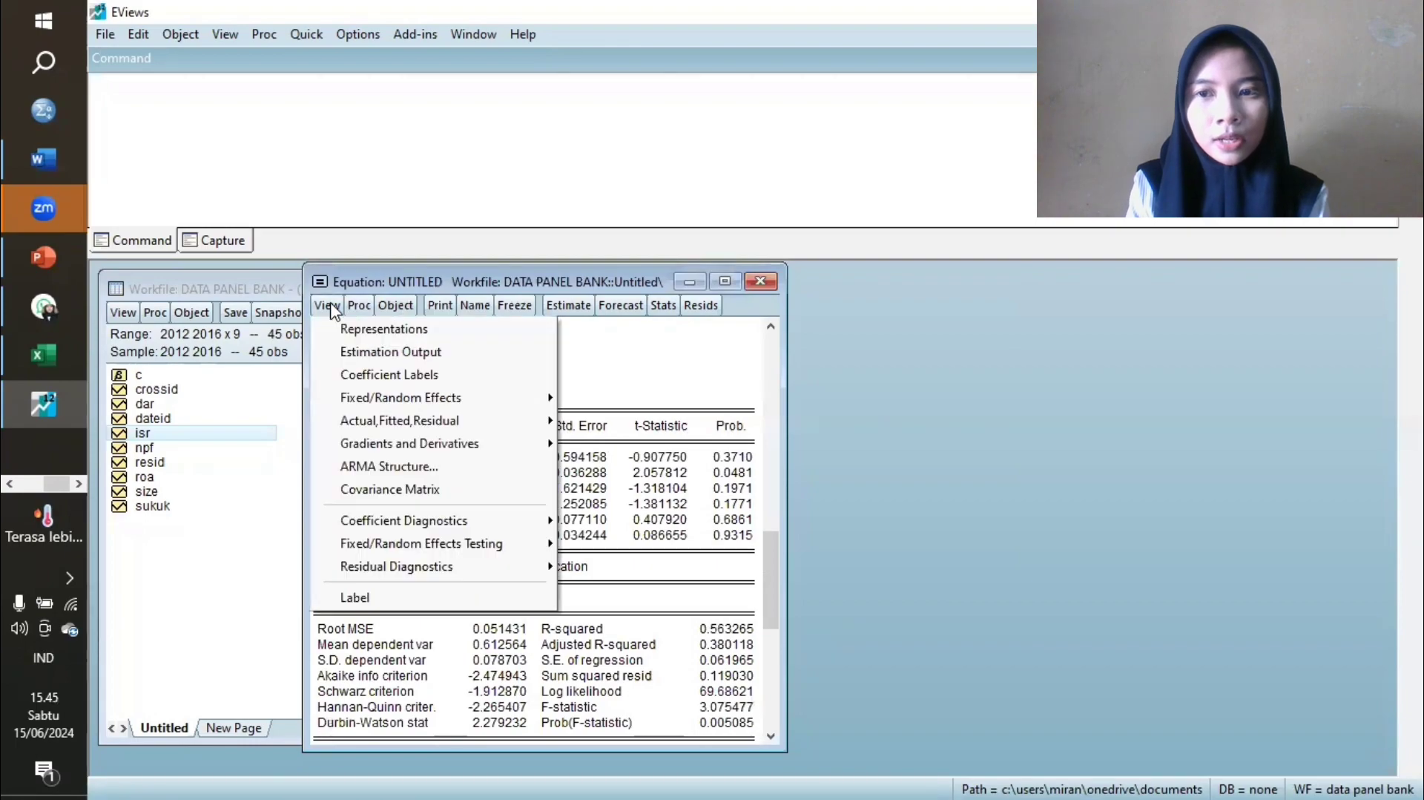
mouse_move(428, 549)
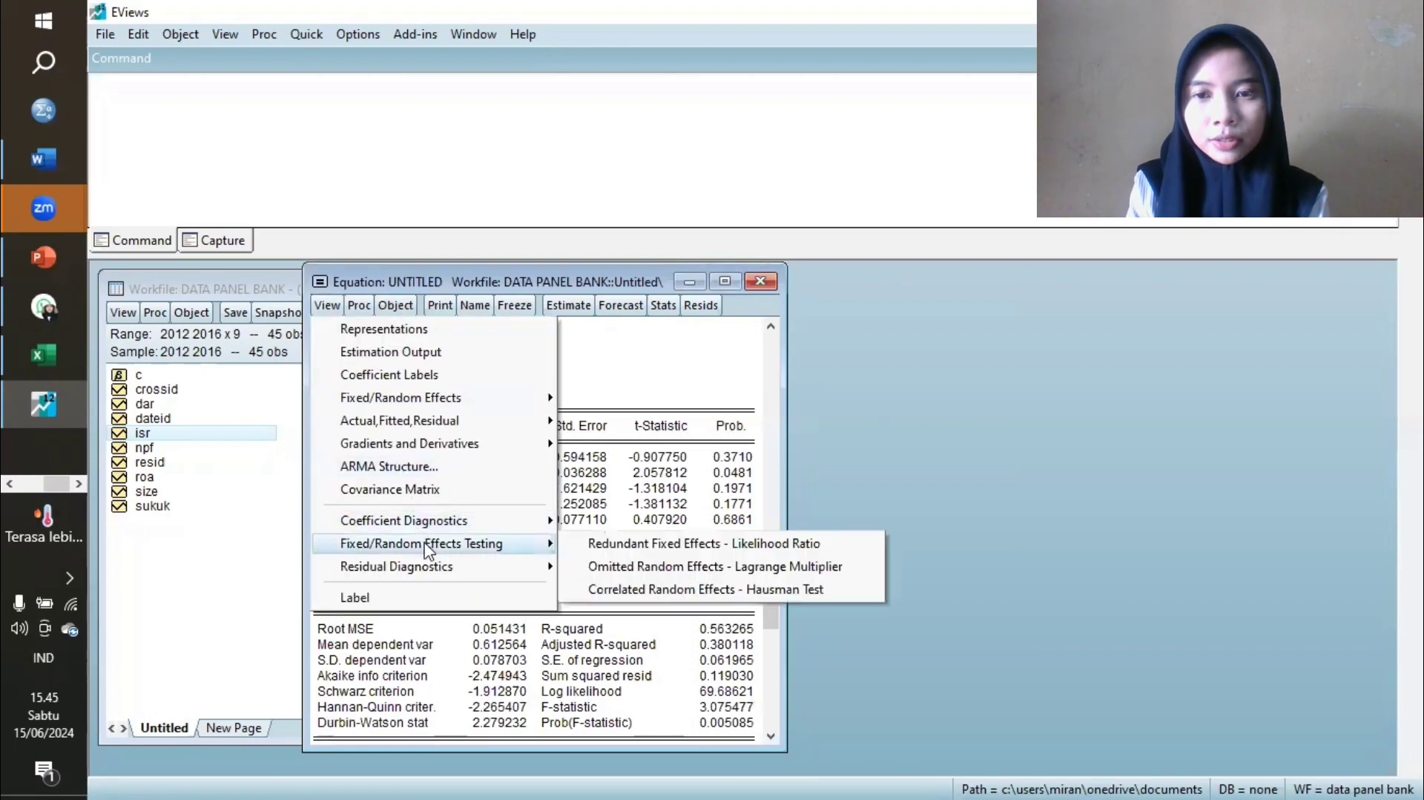
click(599, 544)
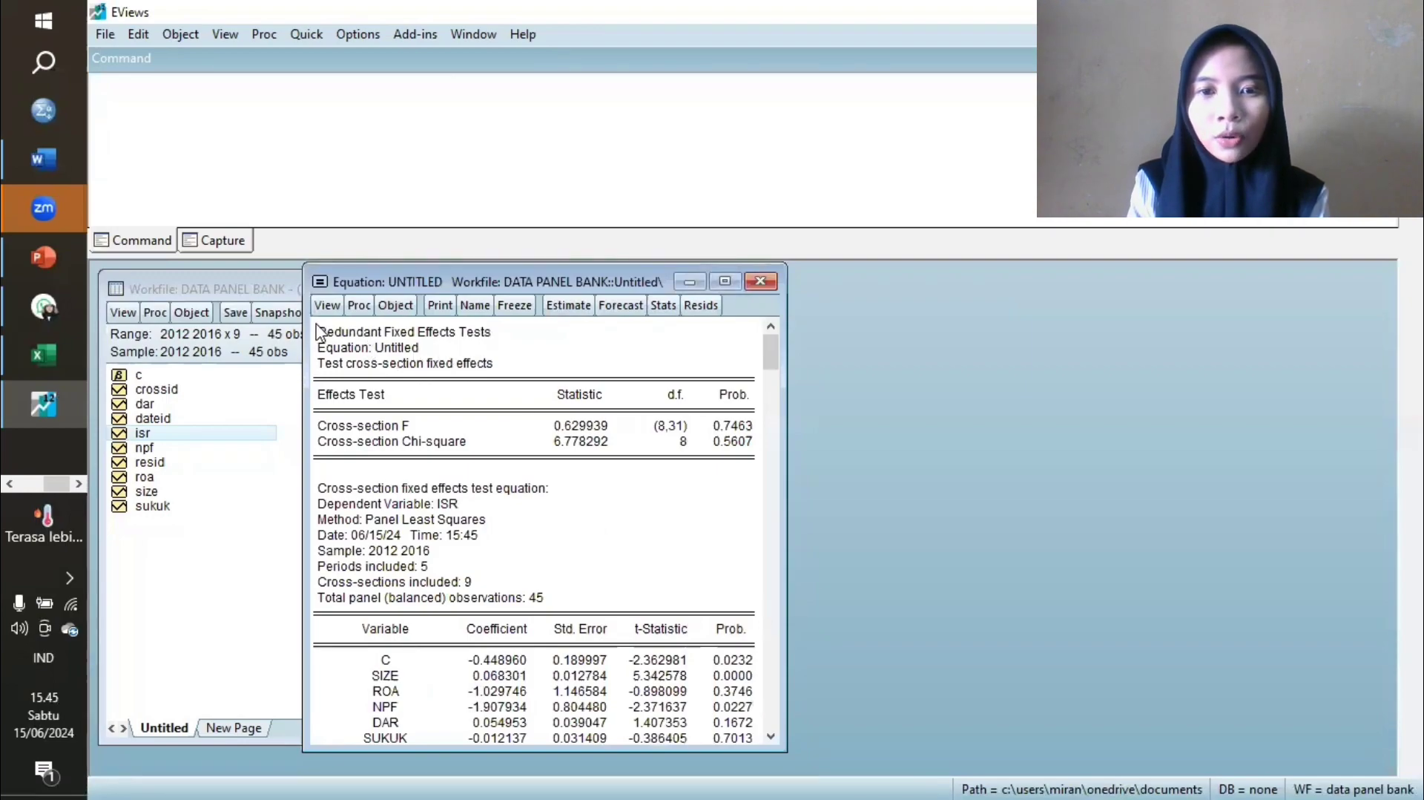
drag(338, 343, 753, 452)
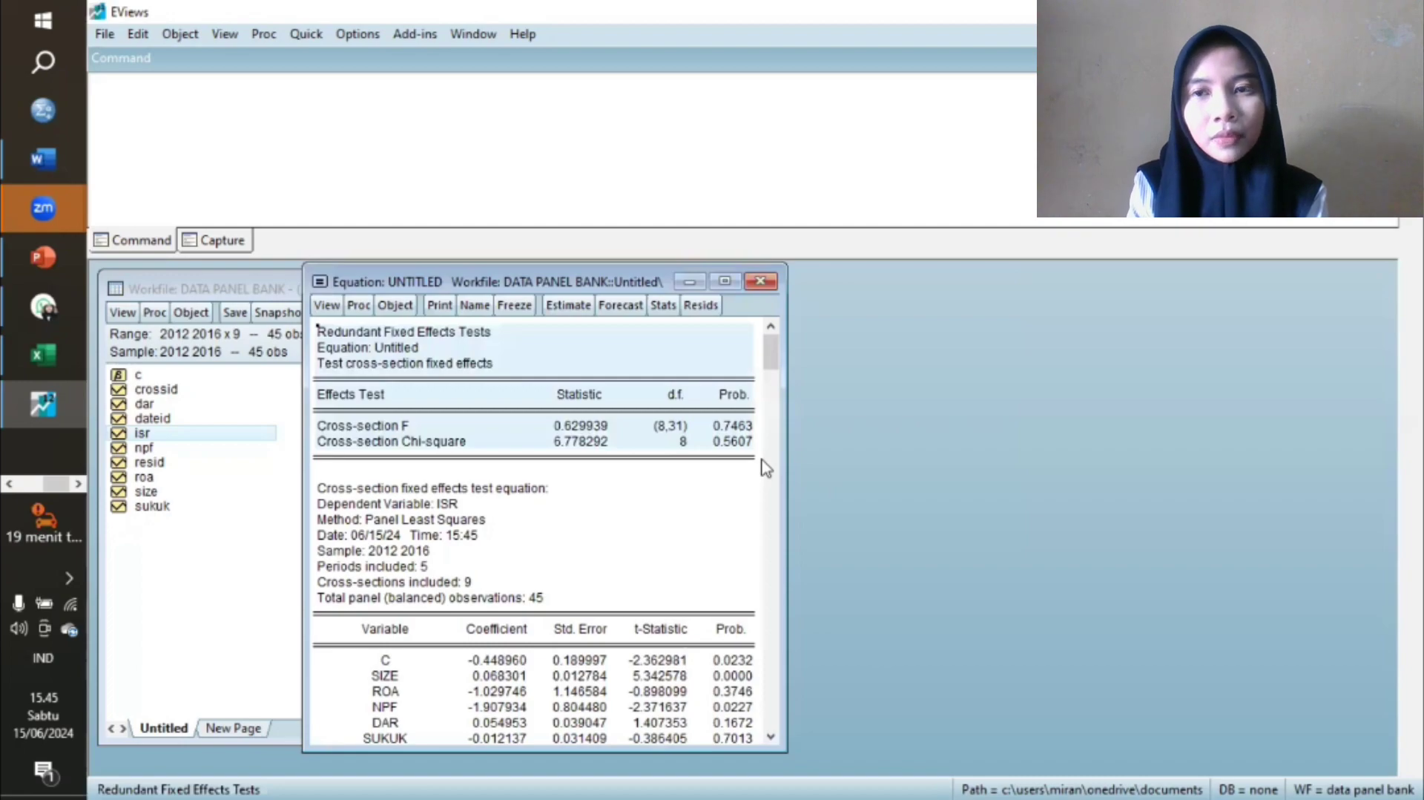
Re-estimate the ISR equation with Random cross-section effects and no period effects.
click(562, 296)
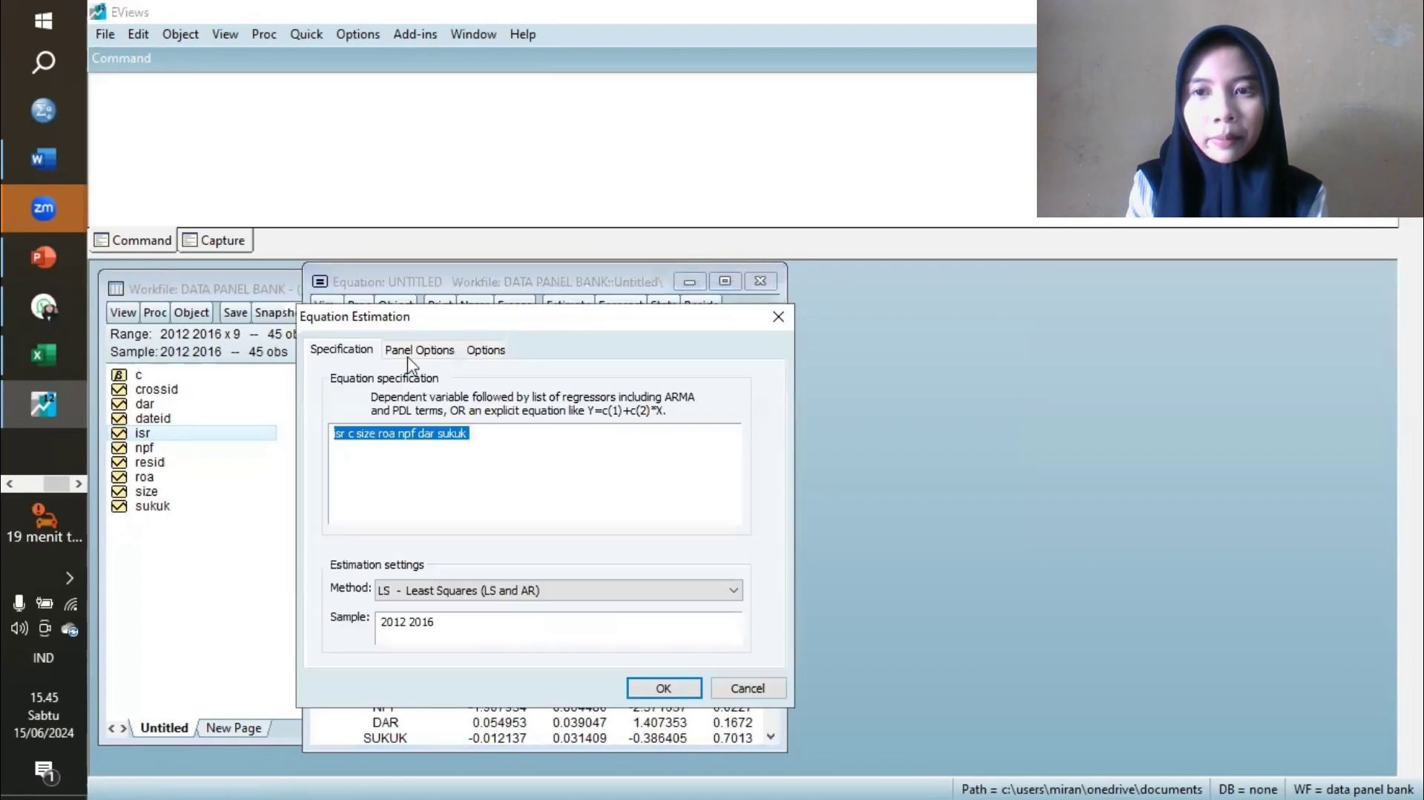
click(414, 357)
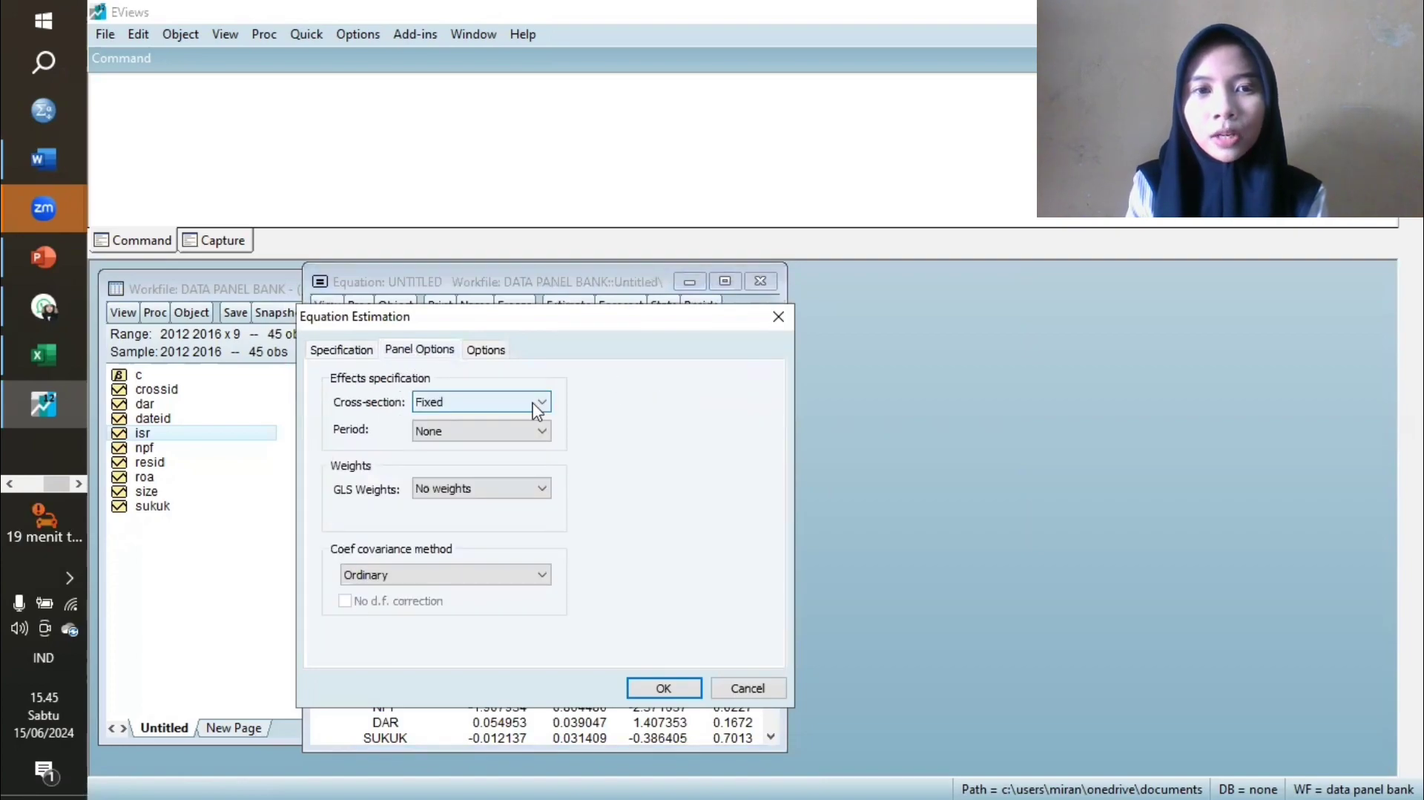
click(530, 431)
click(475, 449)
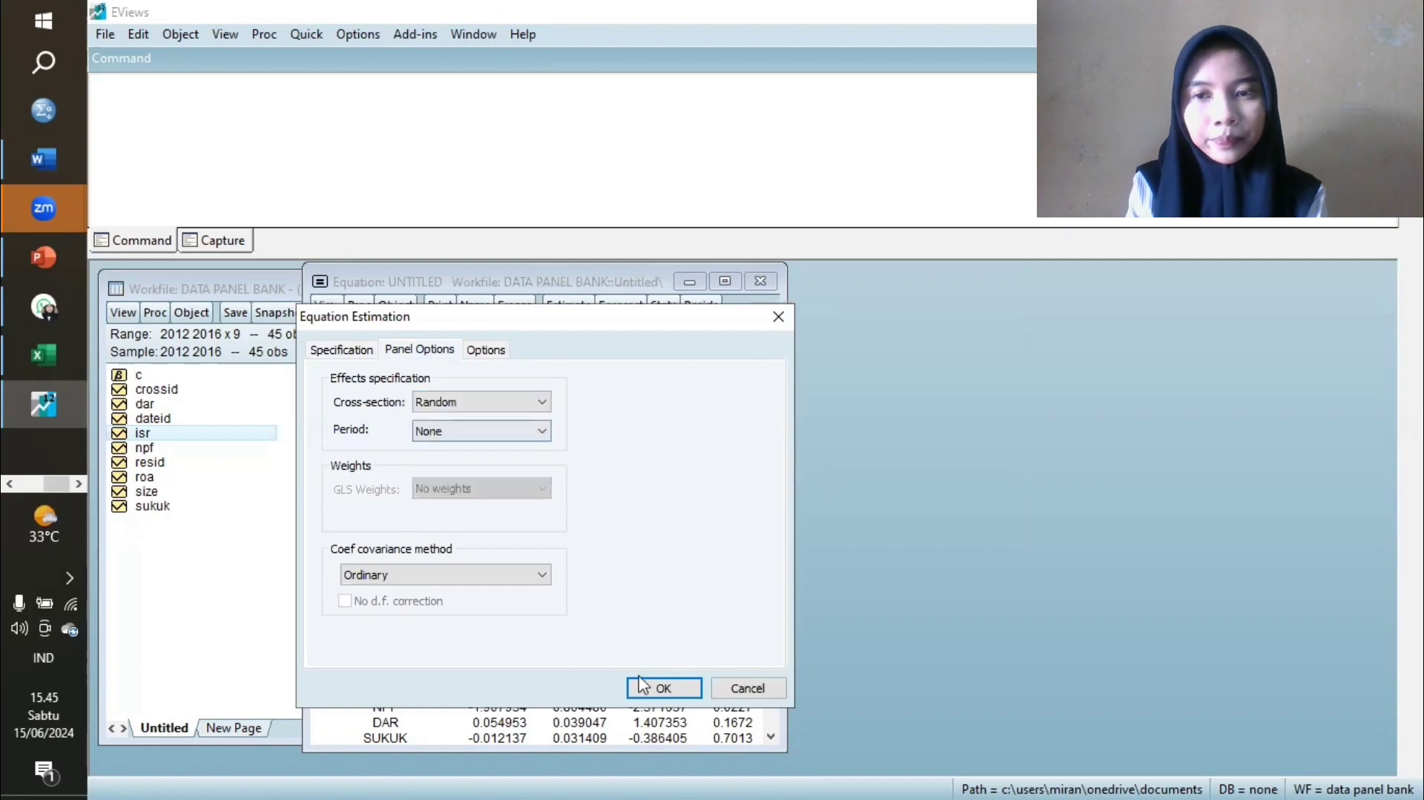
click(641, 687)
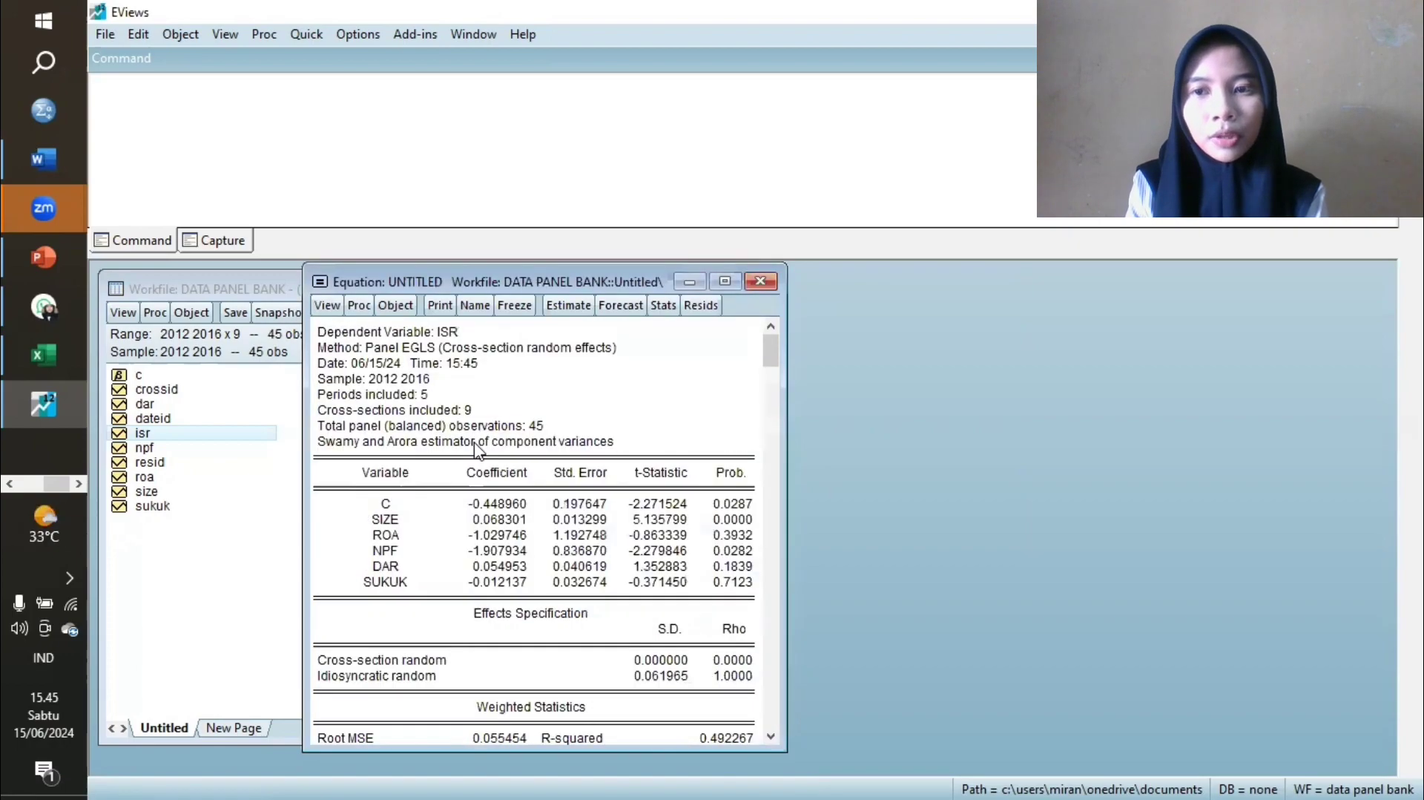
Run the Correlated Random Effects - Hausman Test on the equation and select the heading and test summary rows of its output.
click(321, 307)
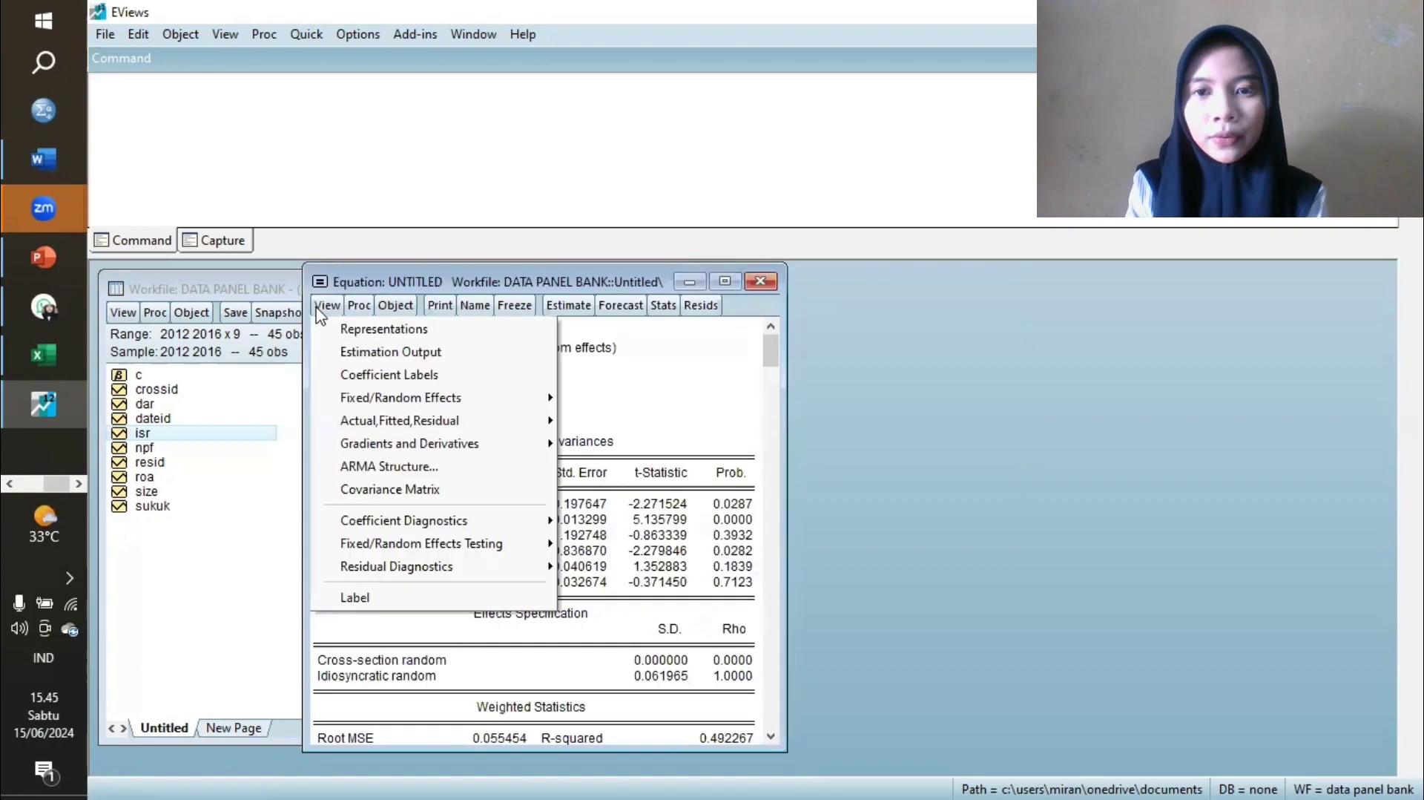
mouse_move(530, 547)
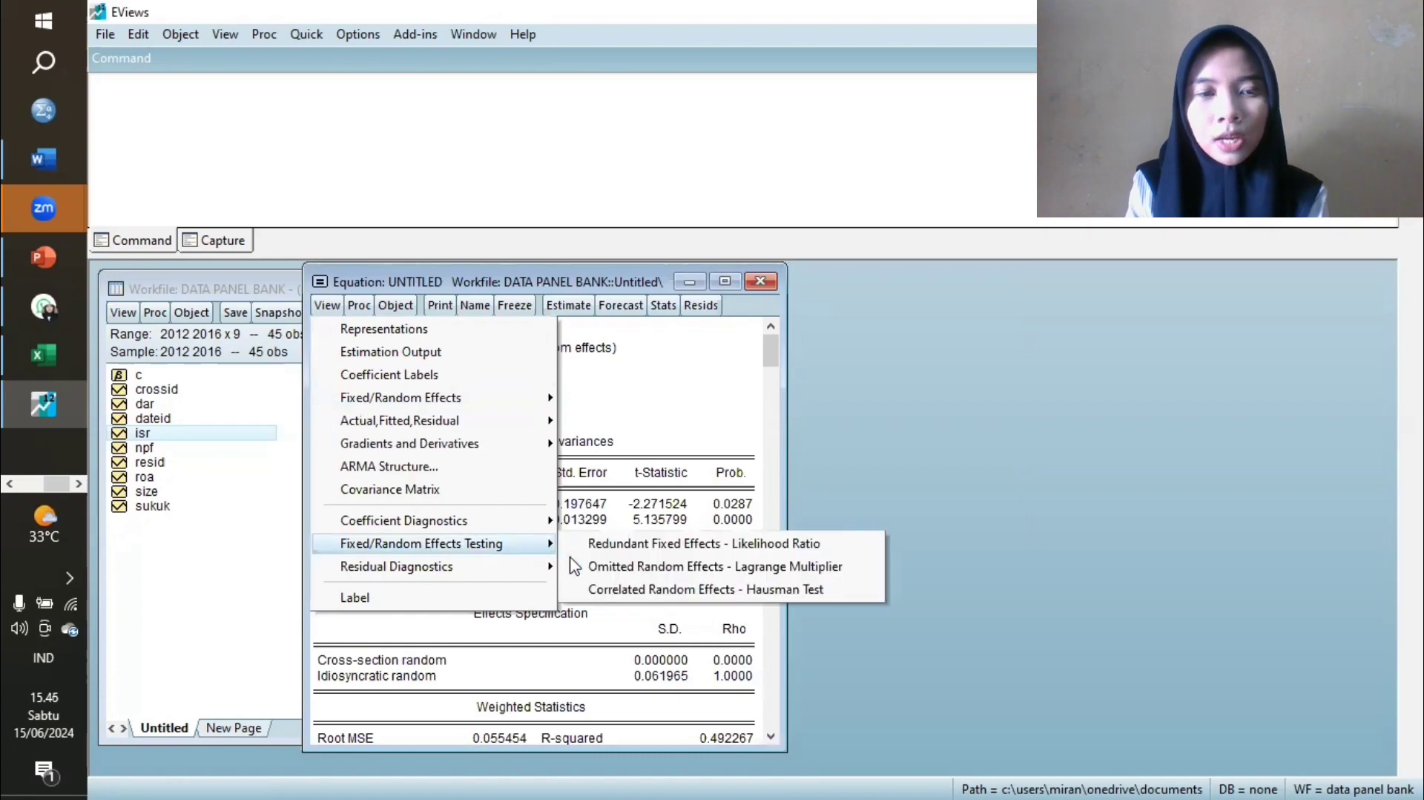
click(602, 591)
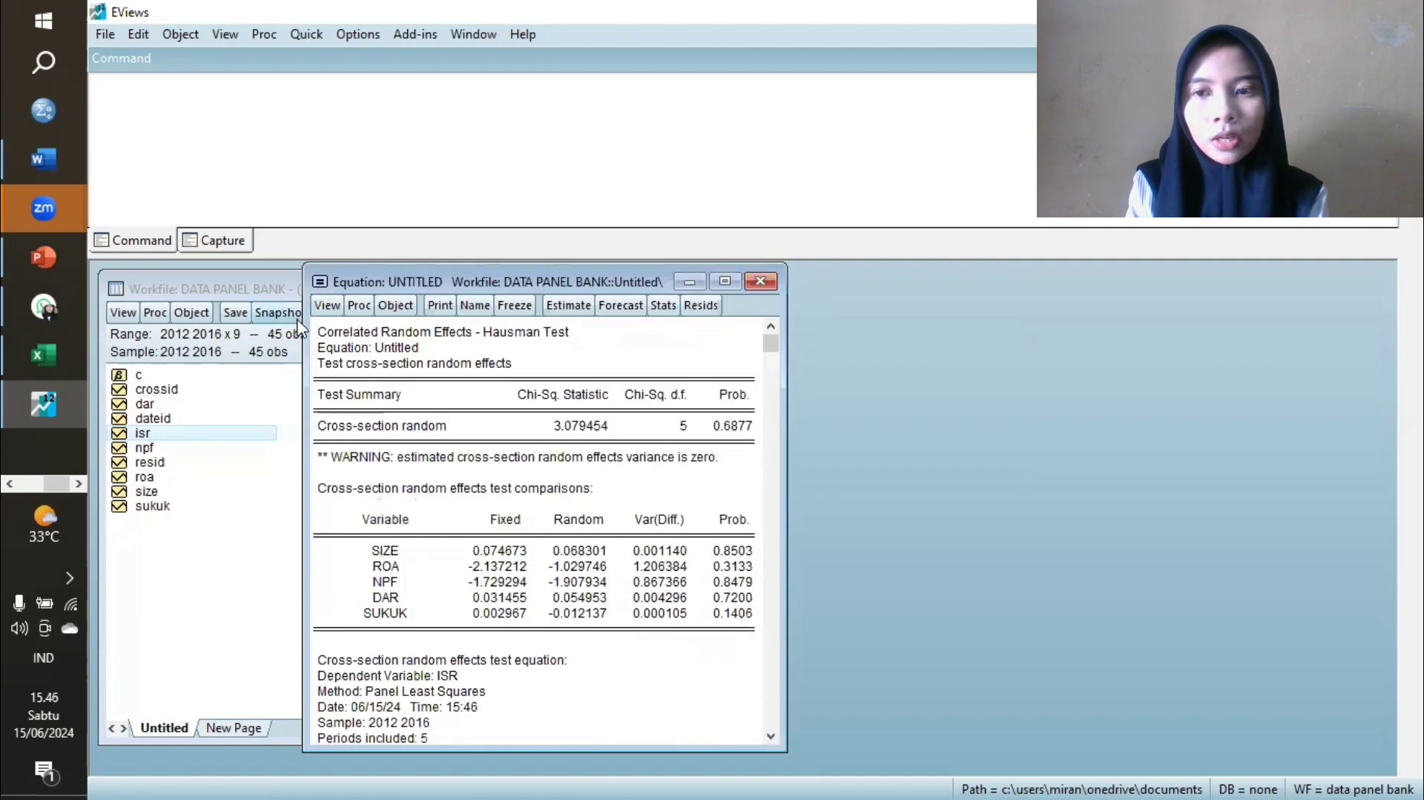
drag(314, 332, 745, 438)
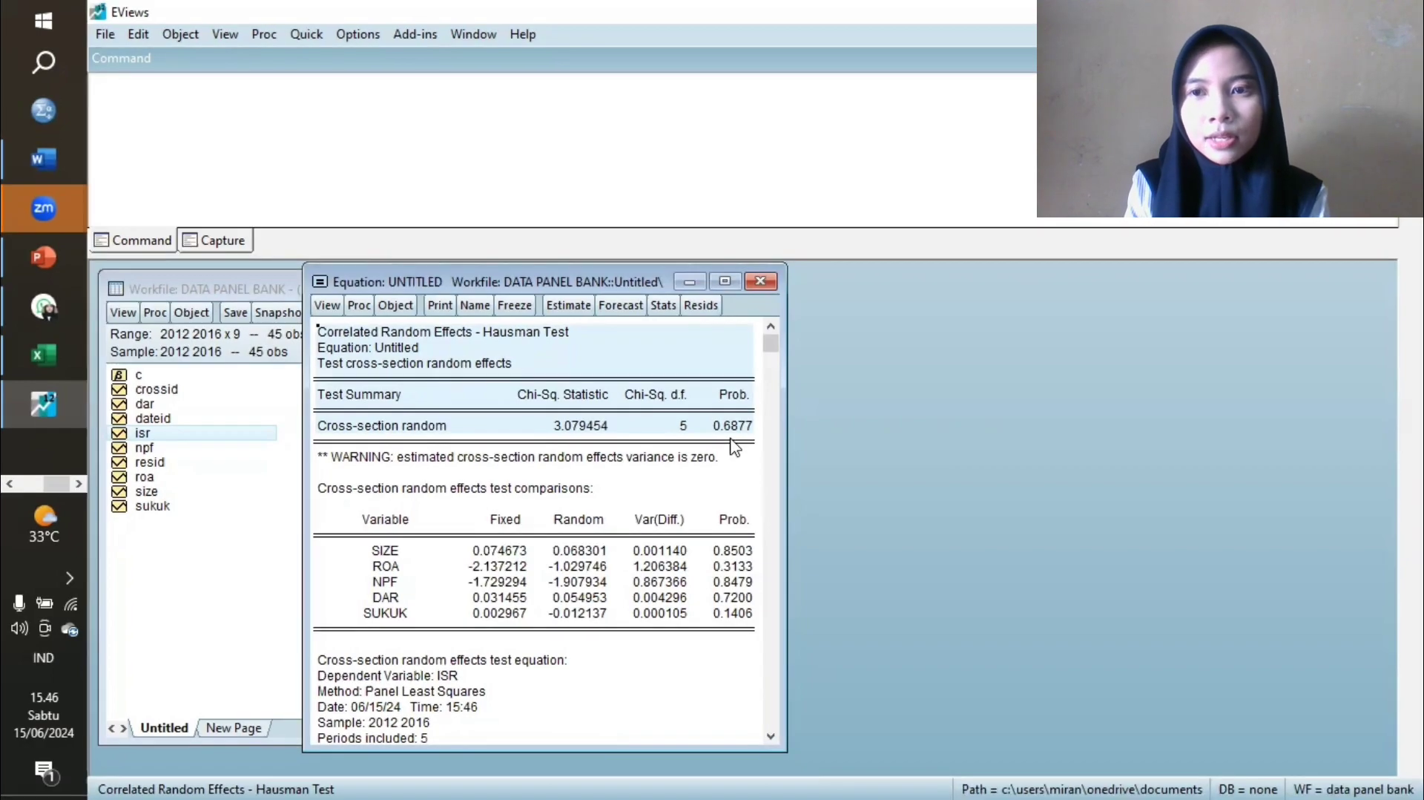
Re-estimate the ISR equation with cross-section effects set to None and no period effects.
click(564, 301)
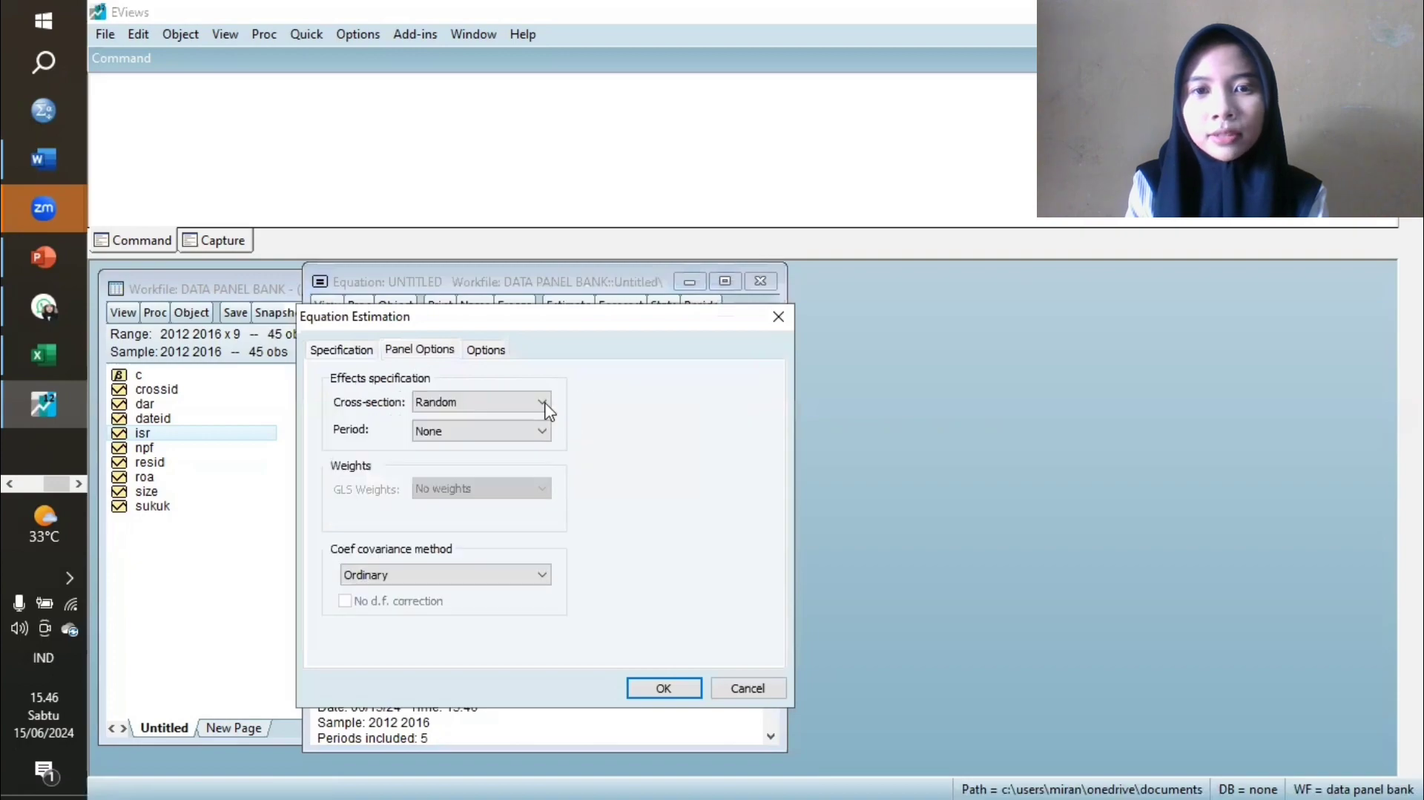
click(544, 402)
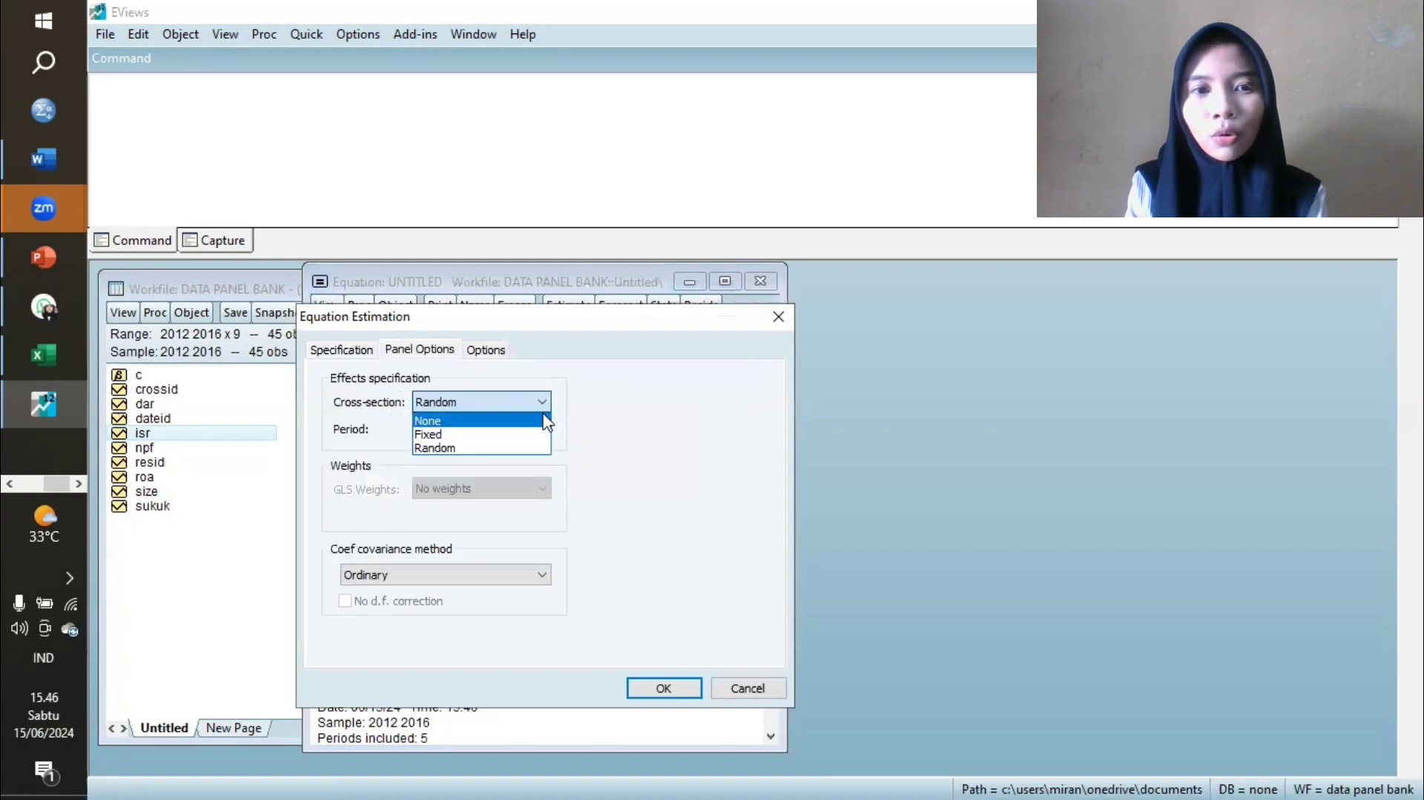
click(543, 418)
click(668, 683)
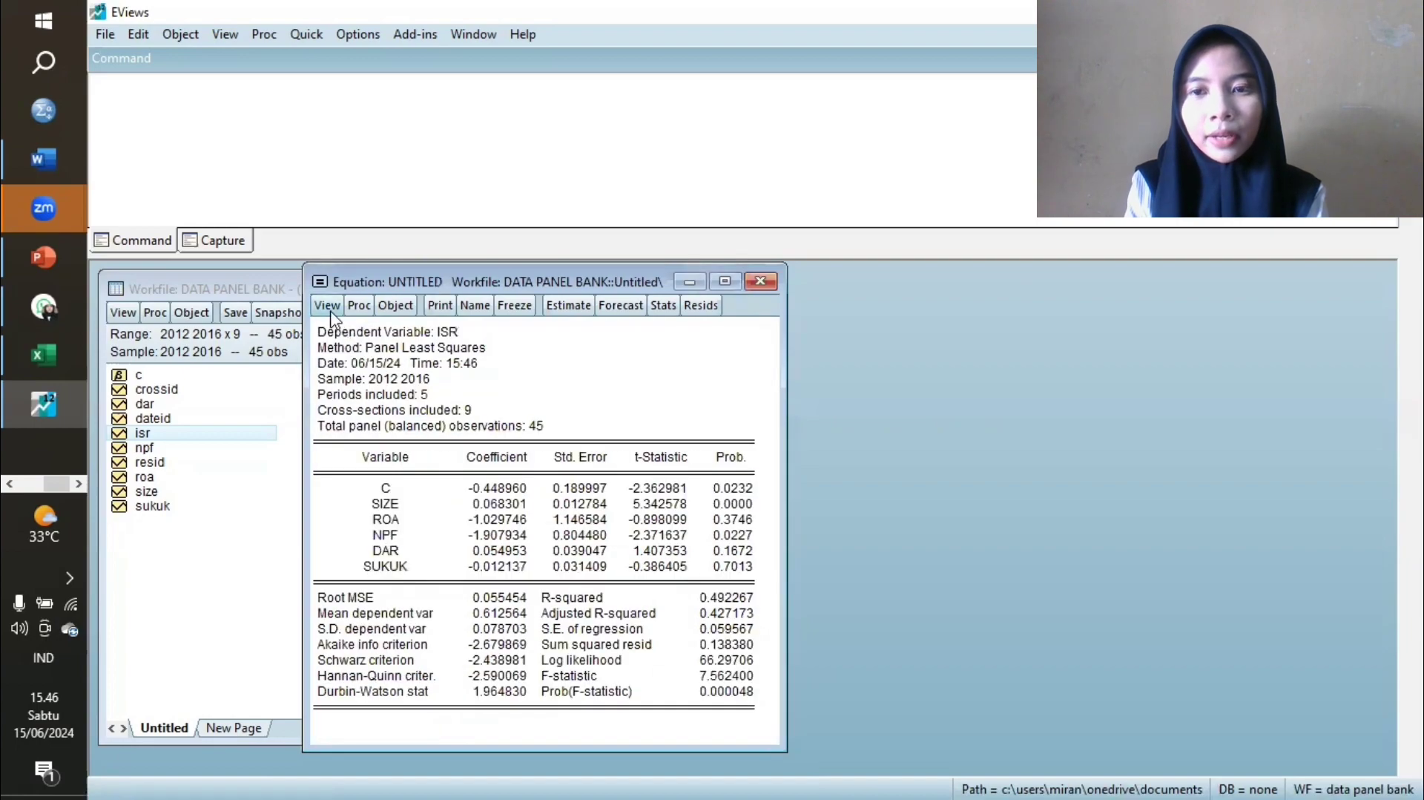
Run the Omitted Random Effects - Lagrange Multiplier test on the equation and select its output from the heading through the Breusch-Pagan rows.
click(330, 312)
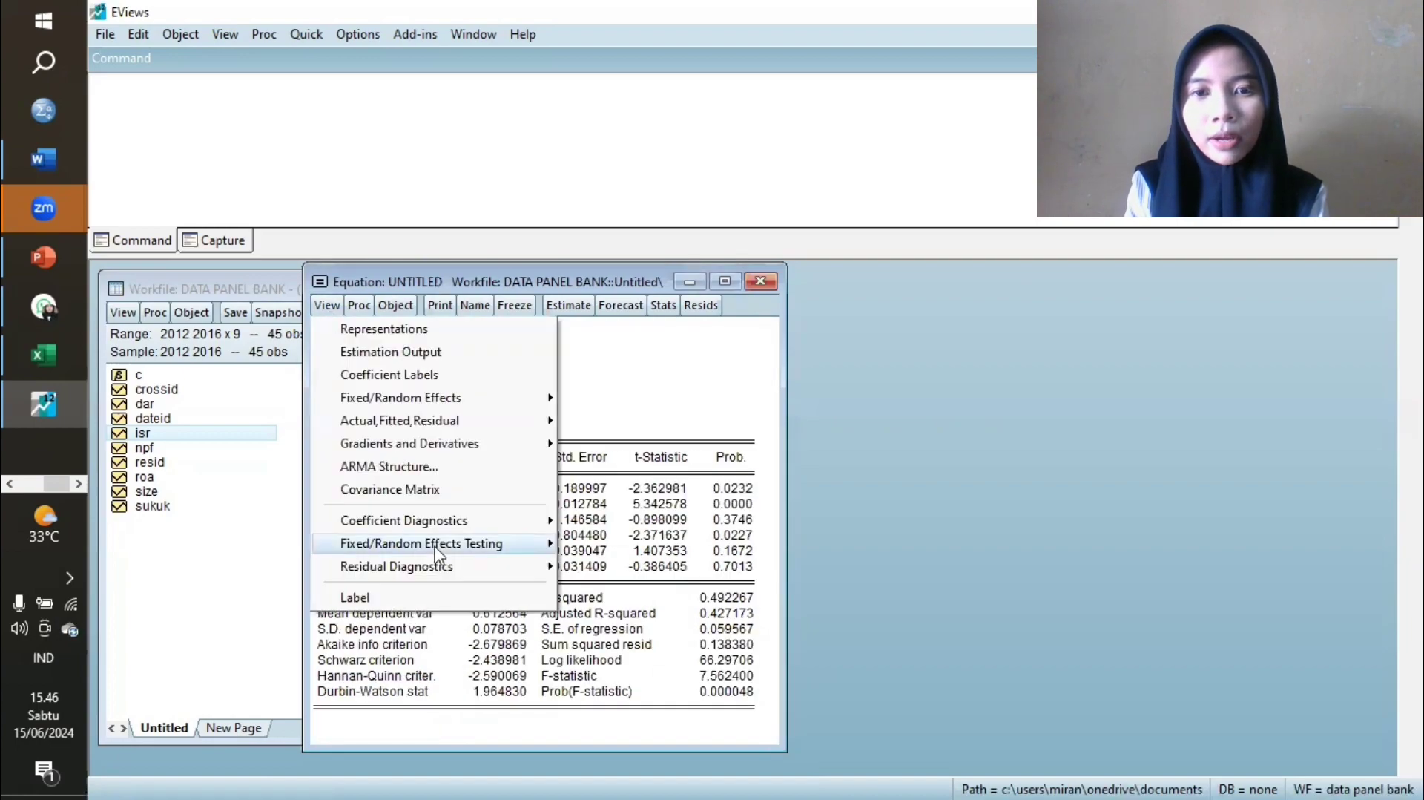
mouse_move(471, 548)
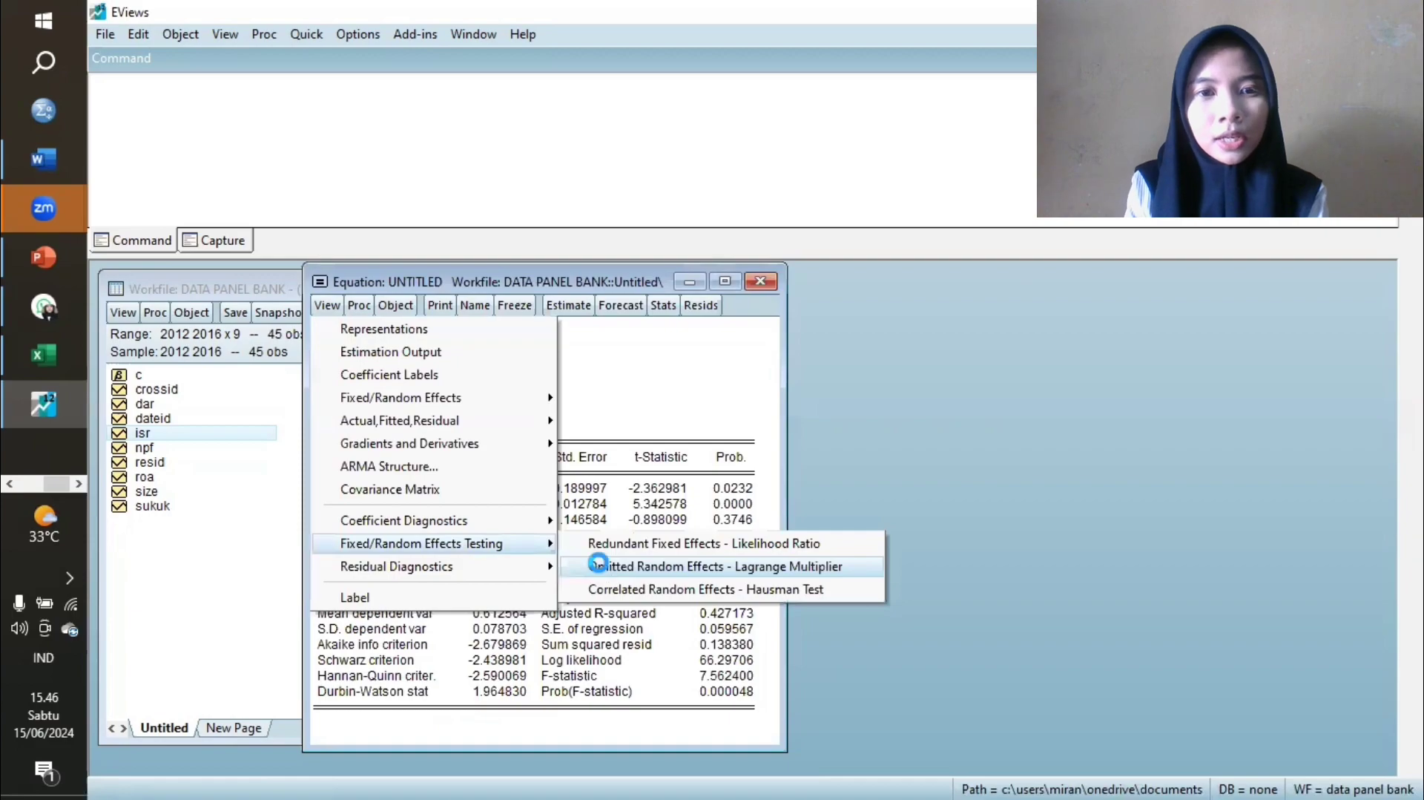
click(603, 568)
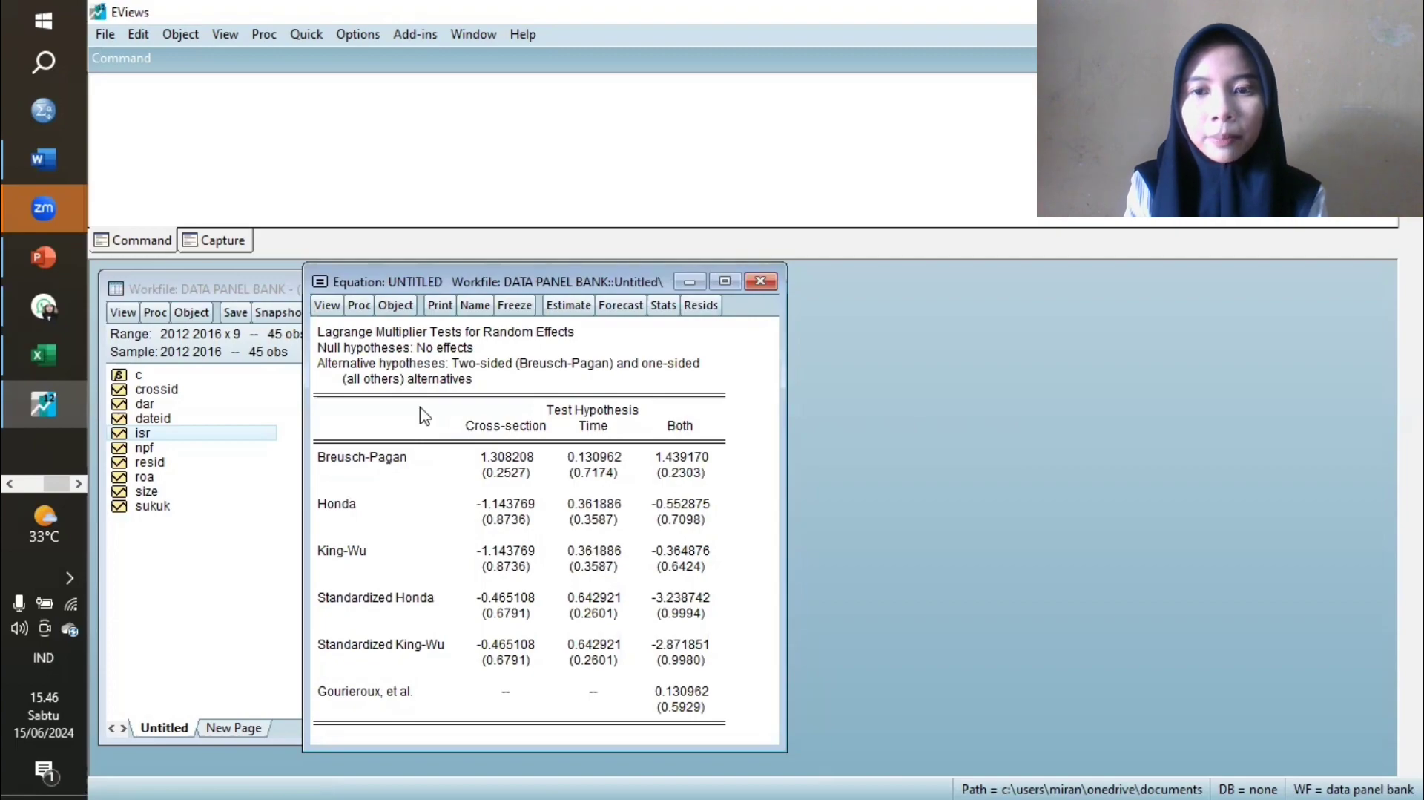
drag(323, 338, 683, 486)
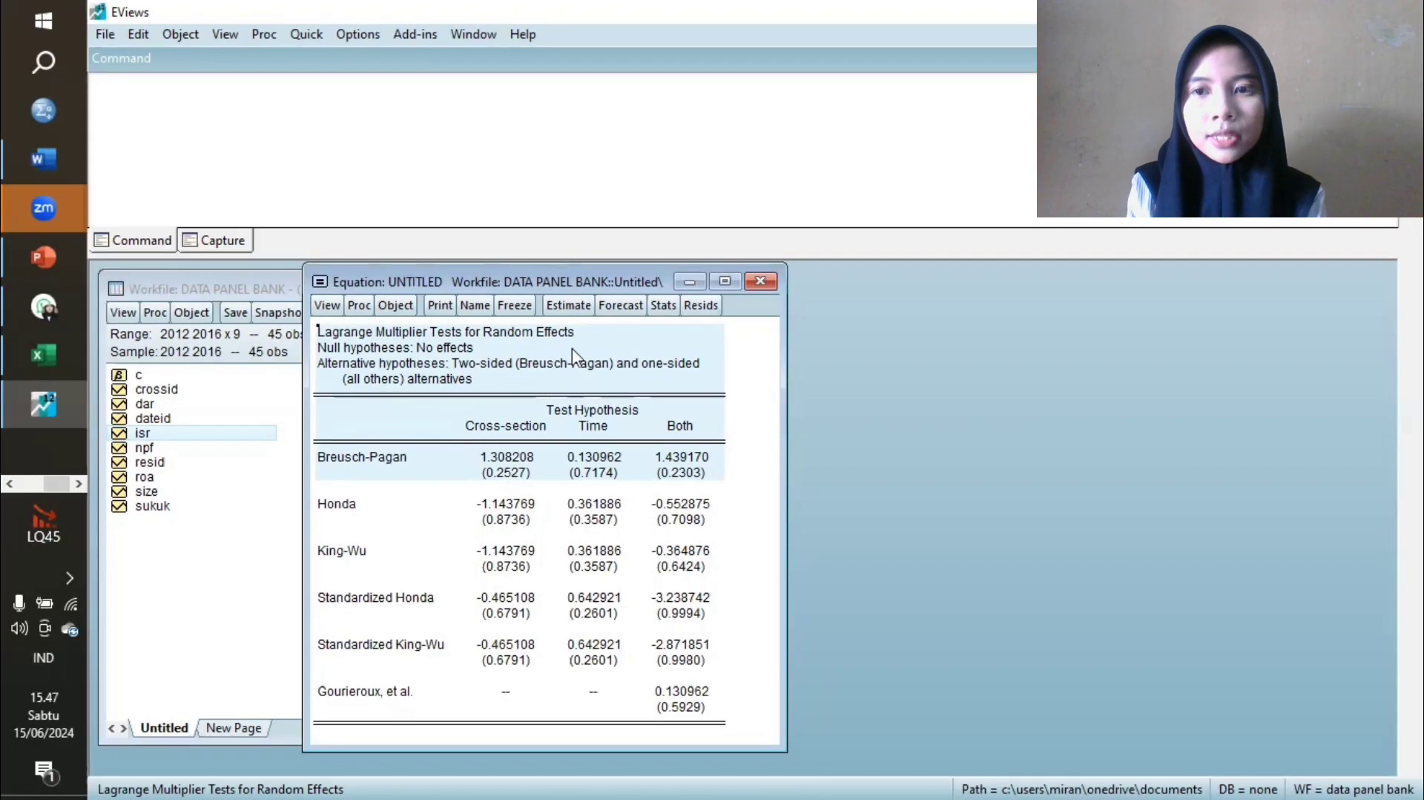
Compute the correlation matrix for the series isr, size, roa, dar, npf and sukuk and view it in a maximized window.
click(309, 32)
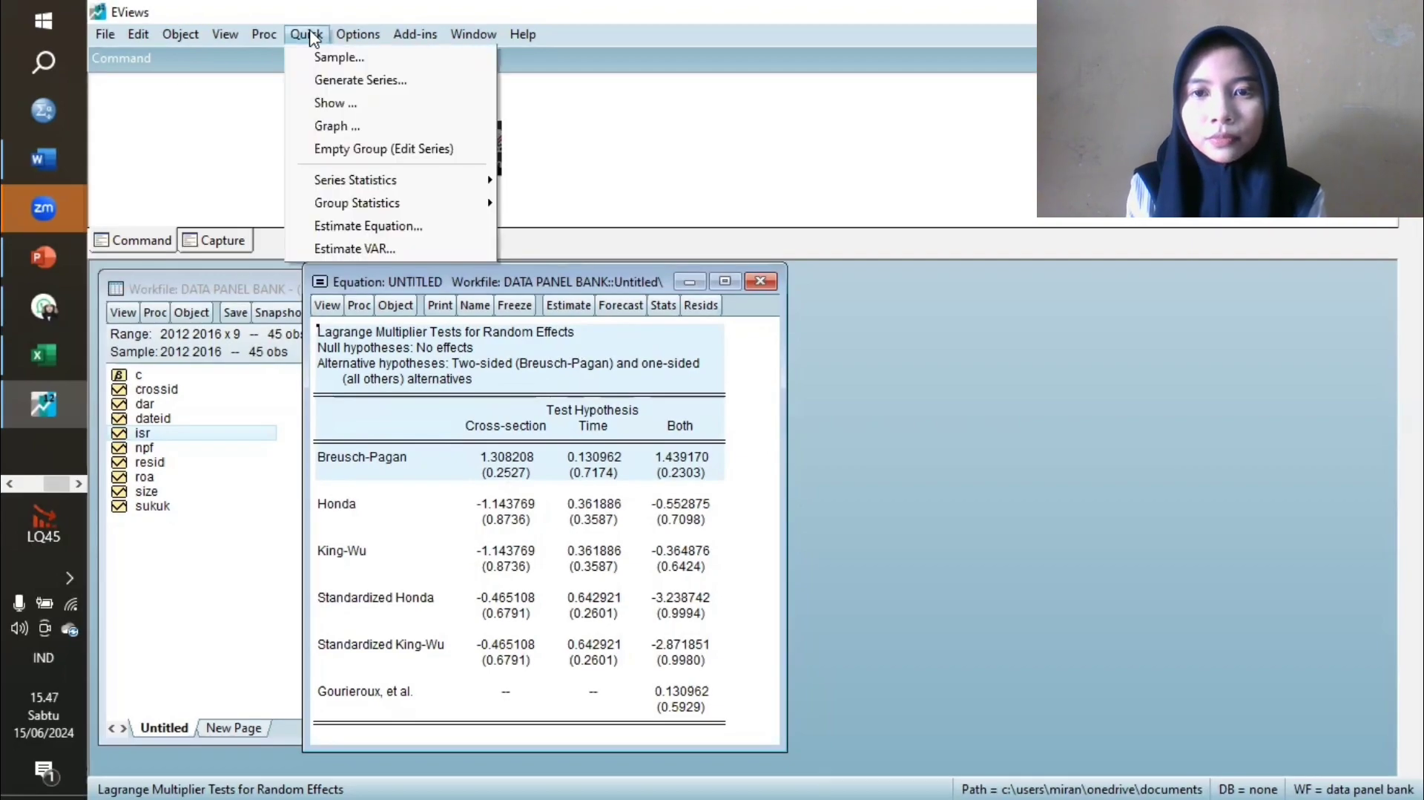
mouse_move(435, 212)
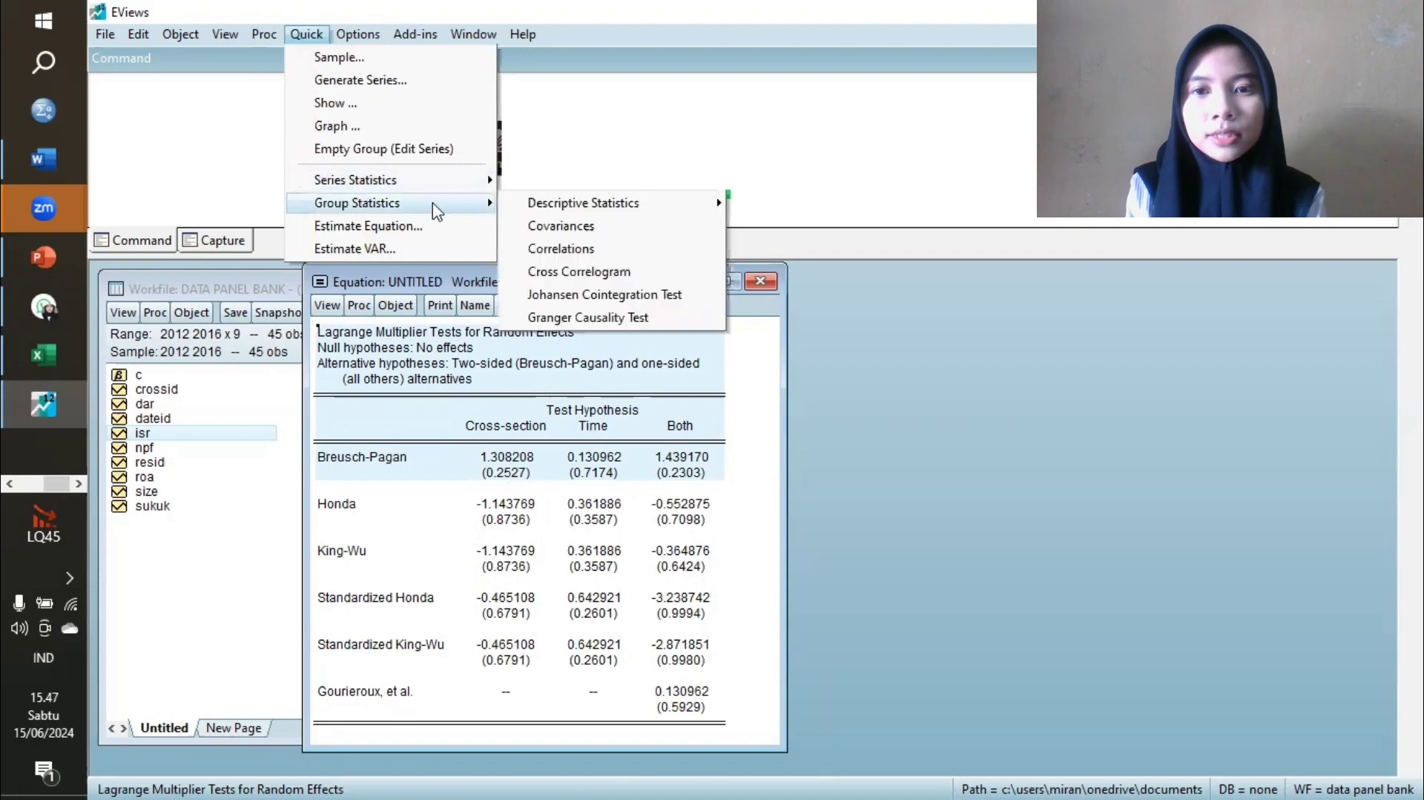
click(548, 248)
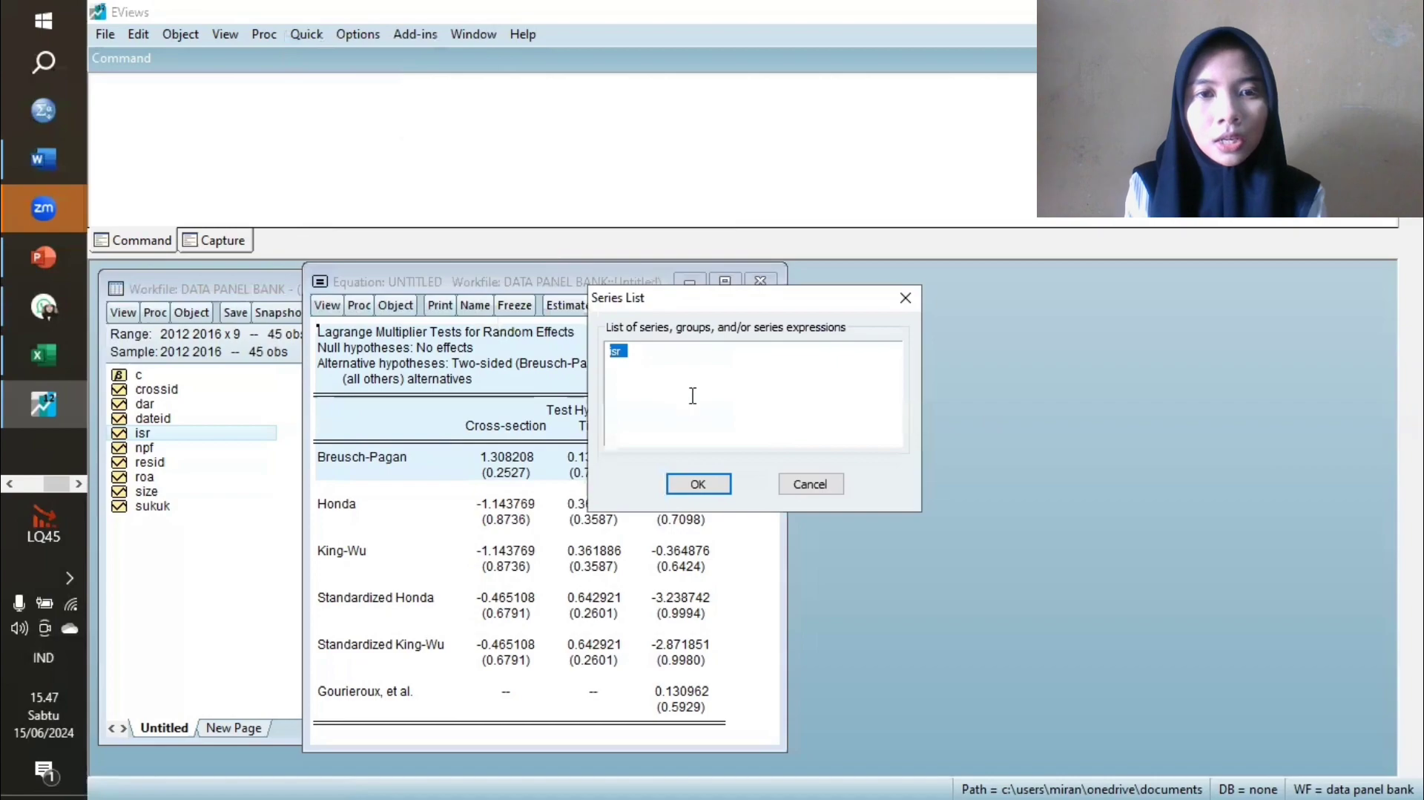
click(696, 362)
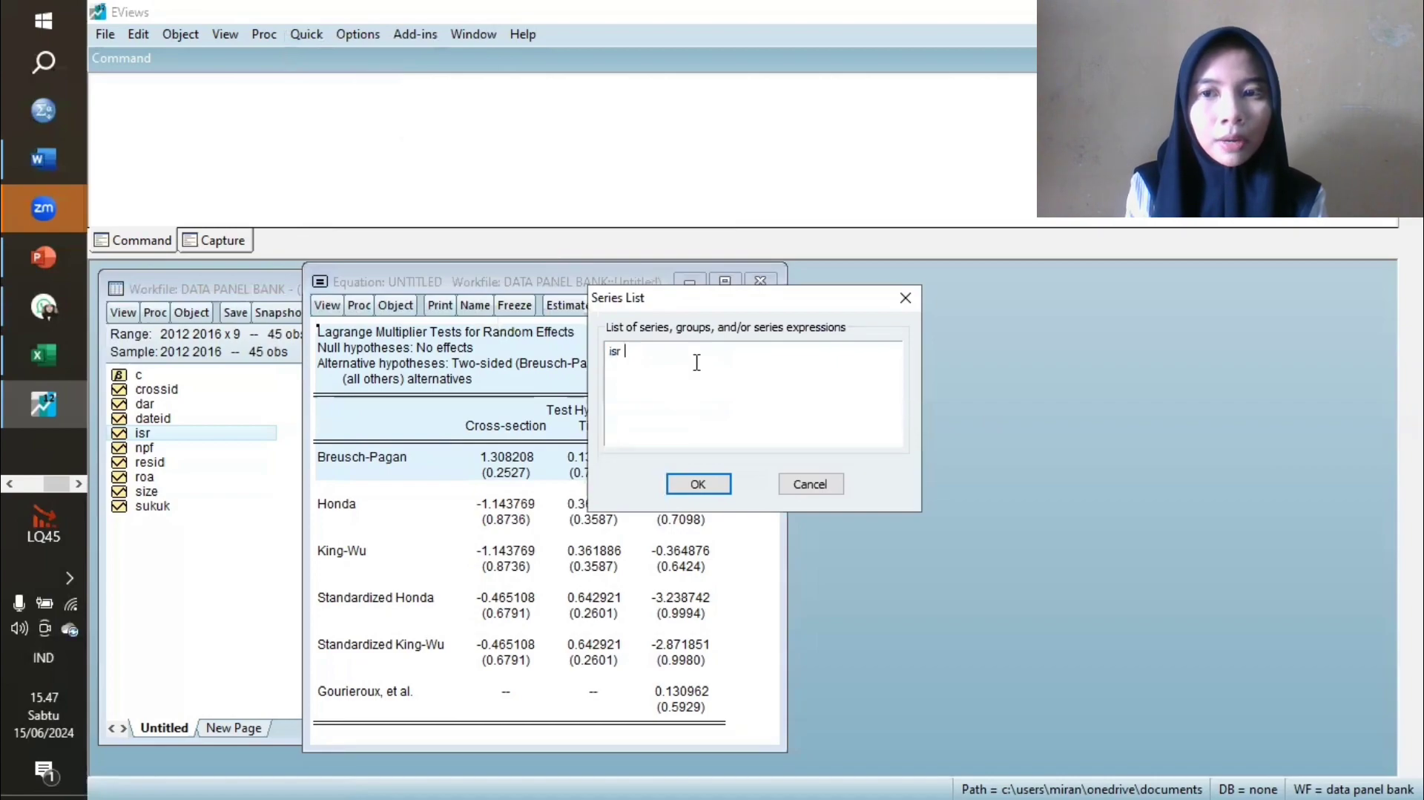
text(size)
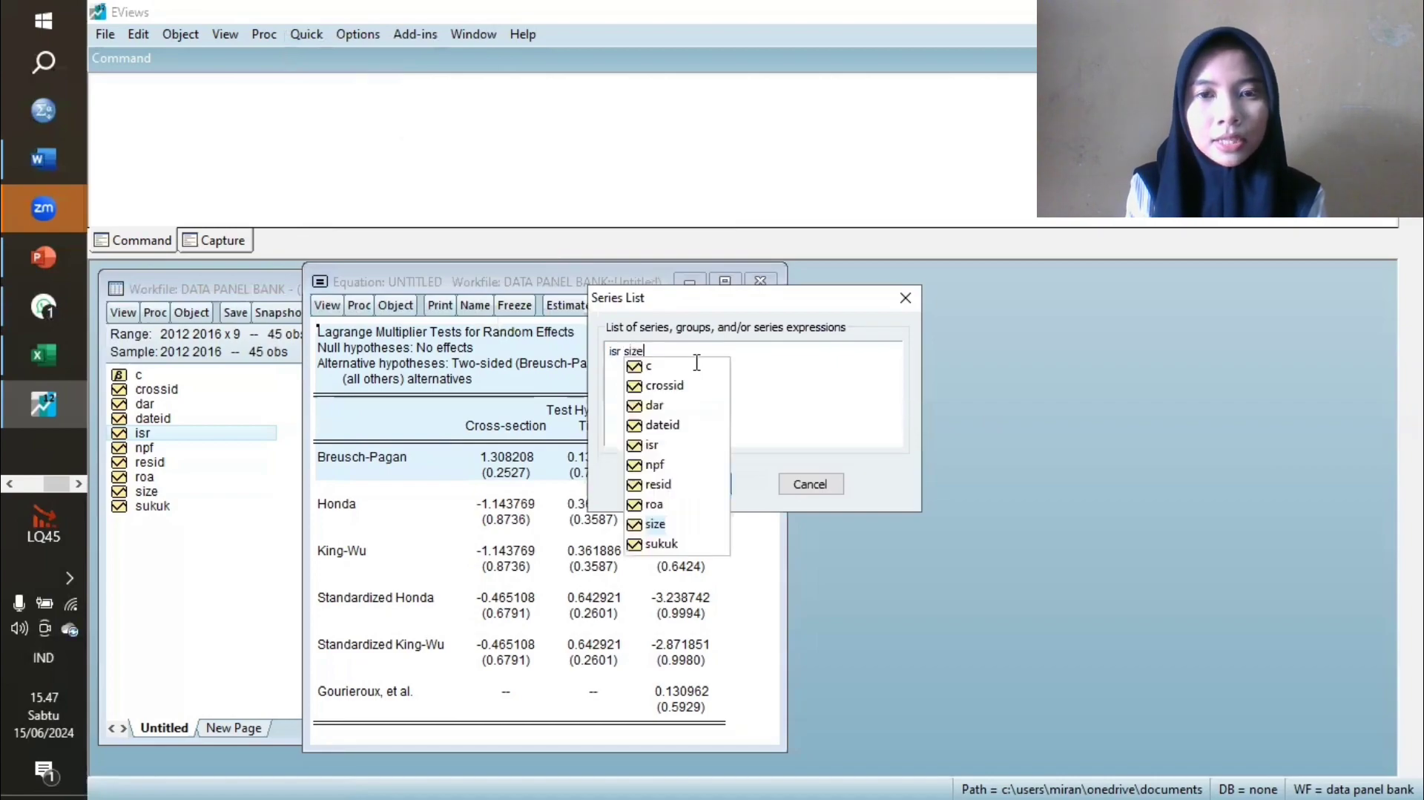
text( roa)
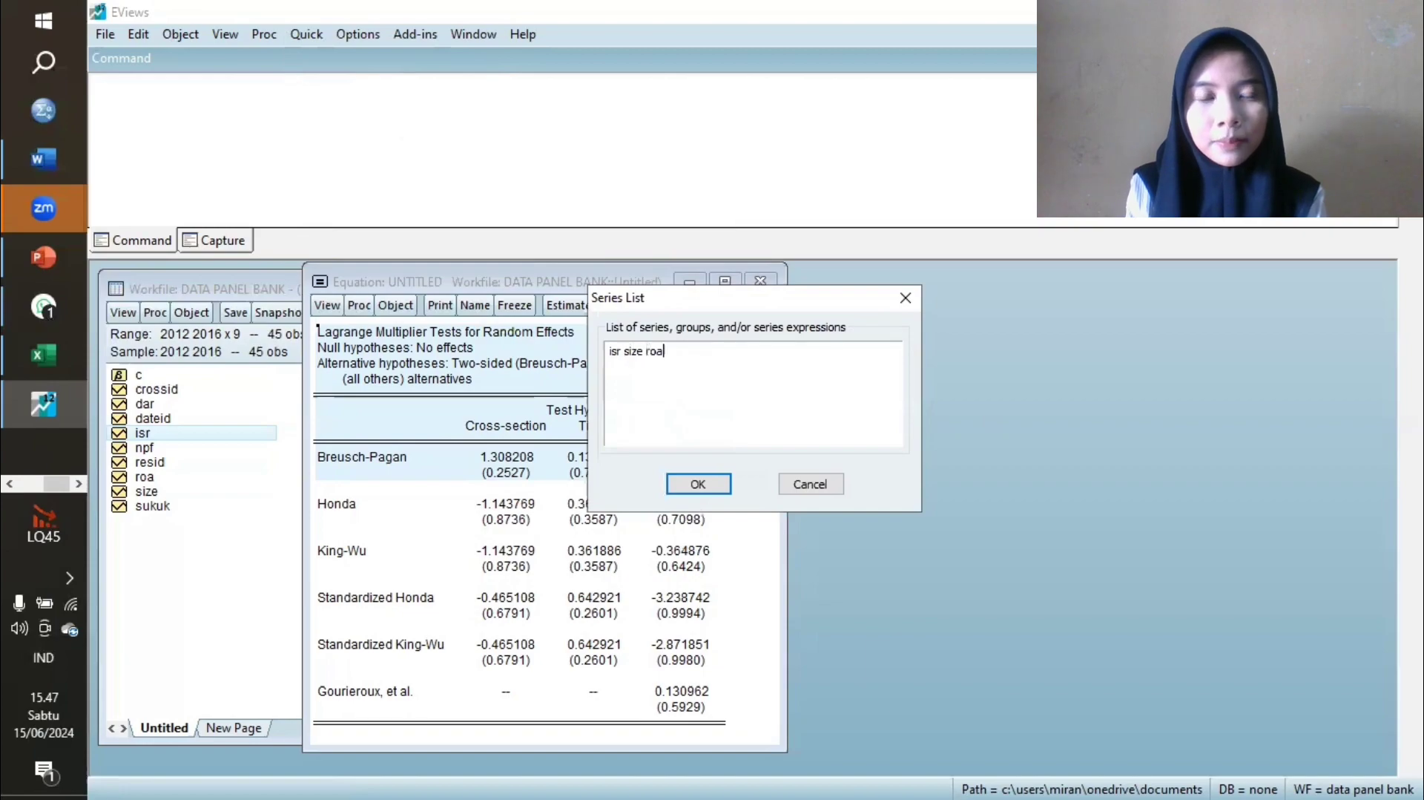
text( dar)
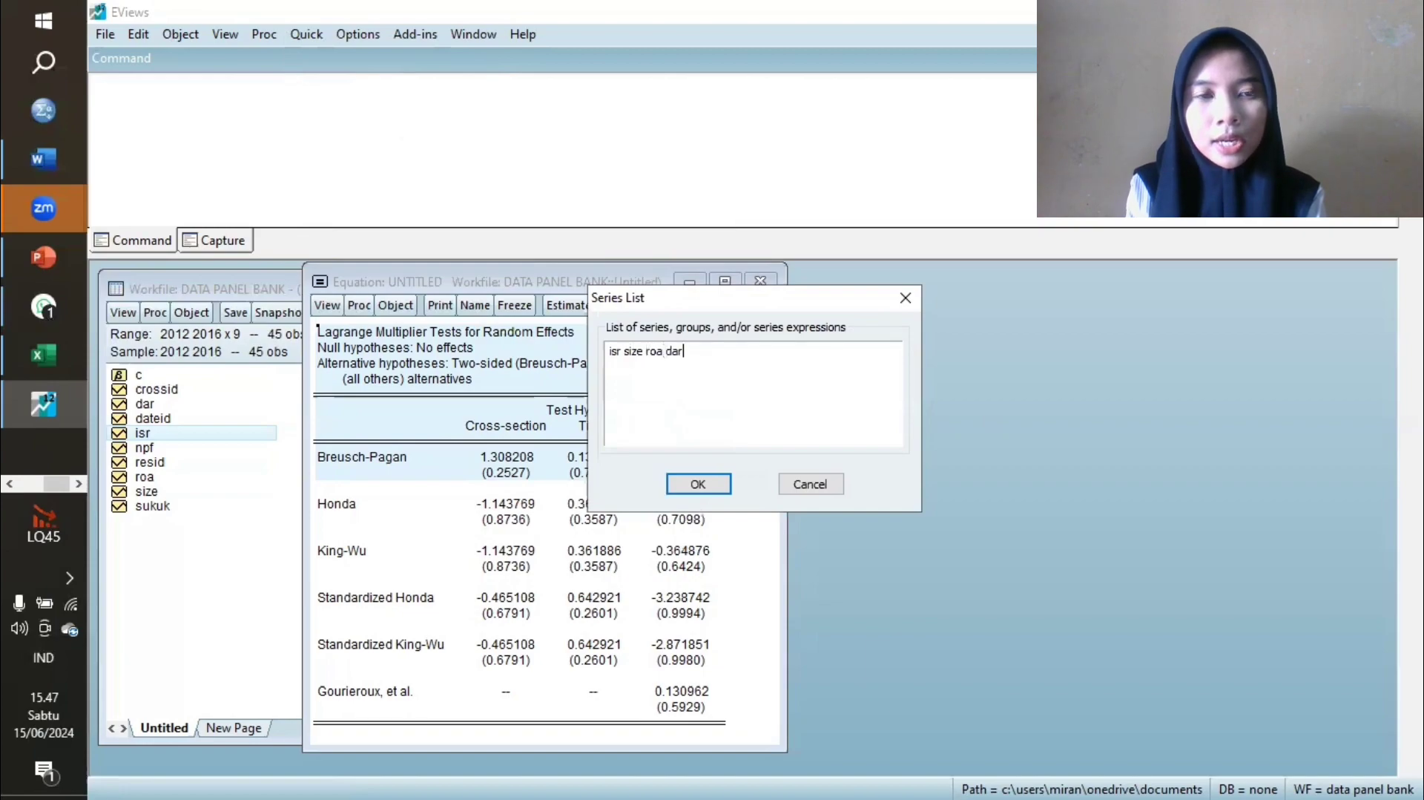
text( n)
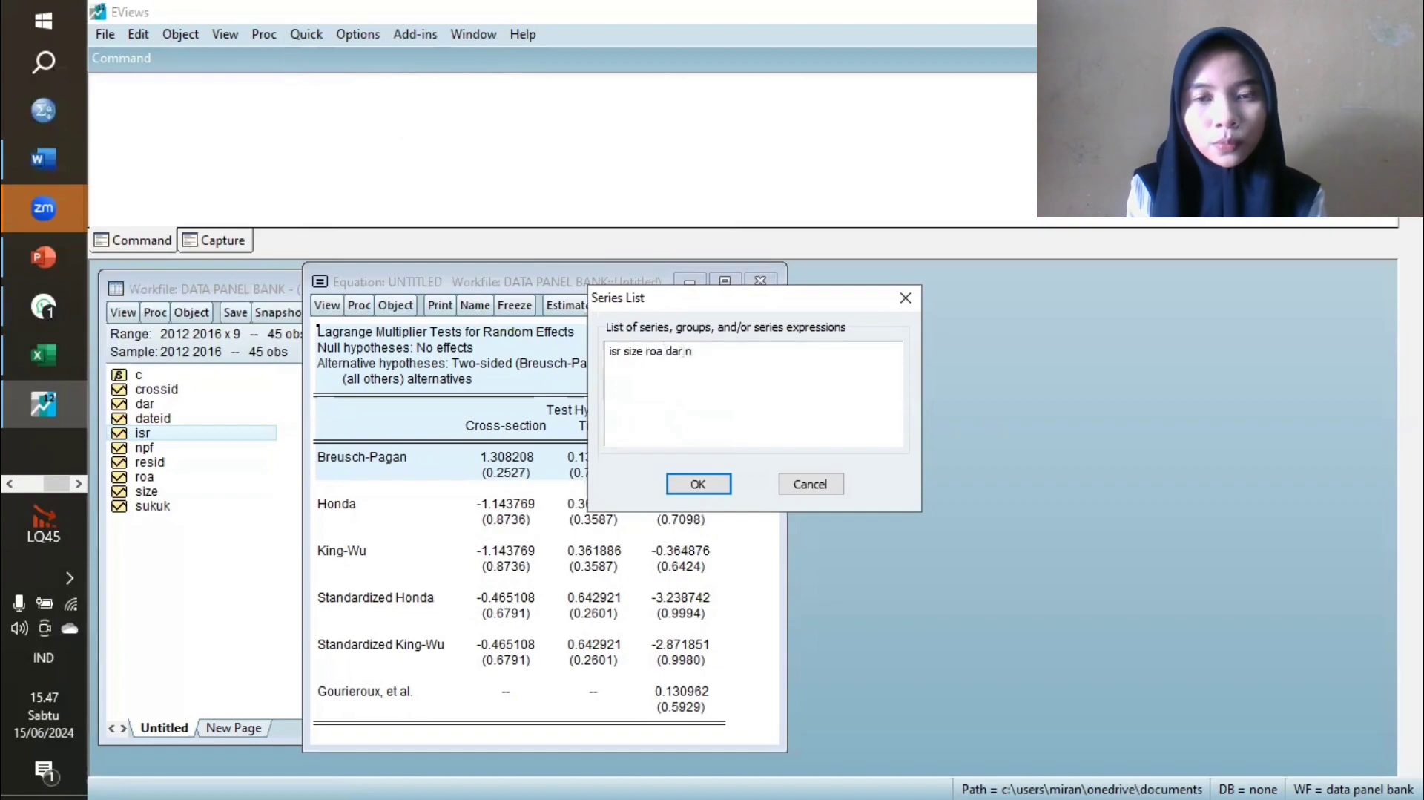
text(pf sukuk)
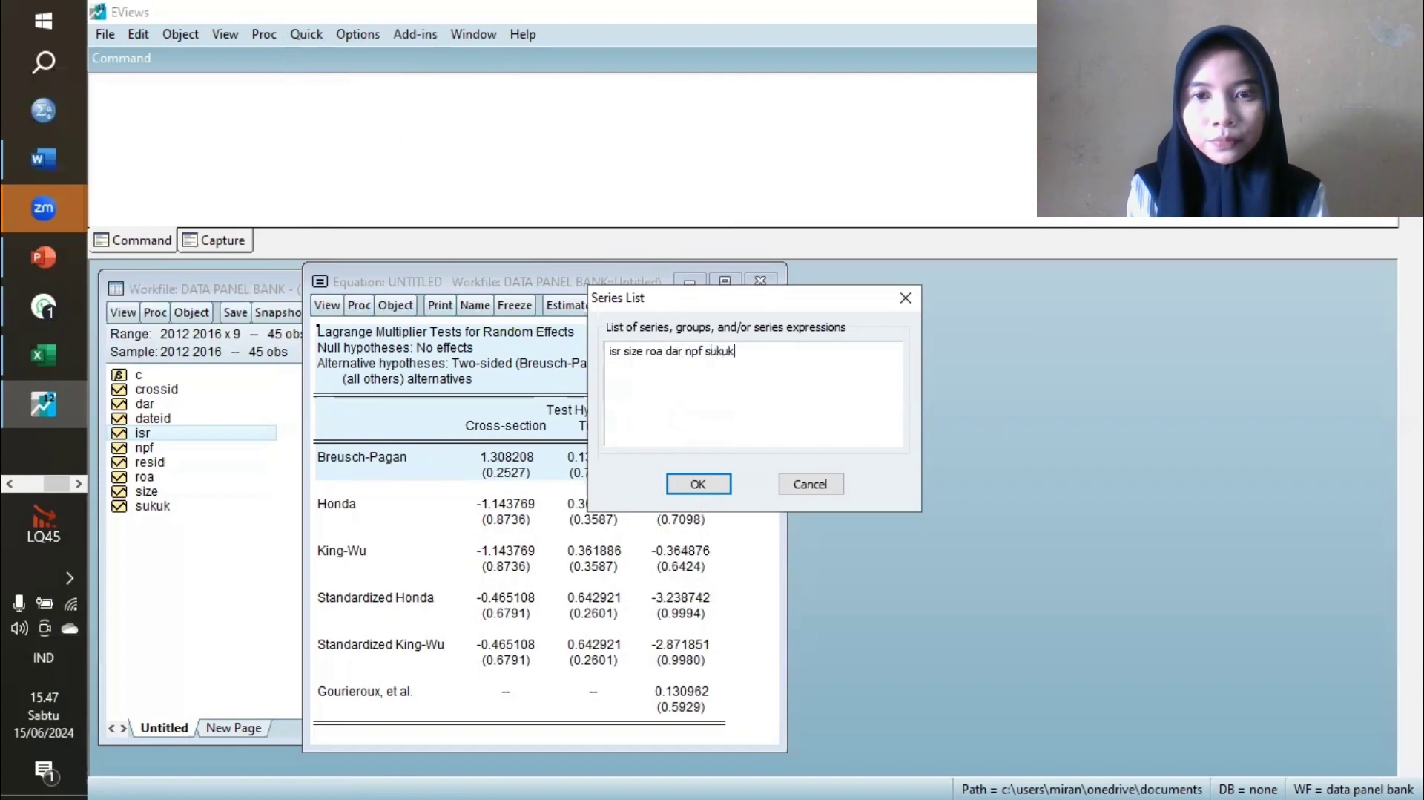
click(684, 482)
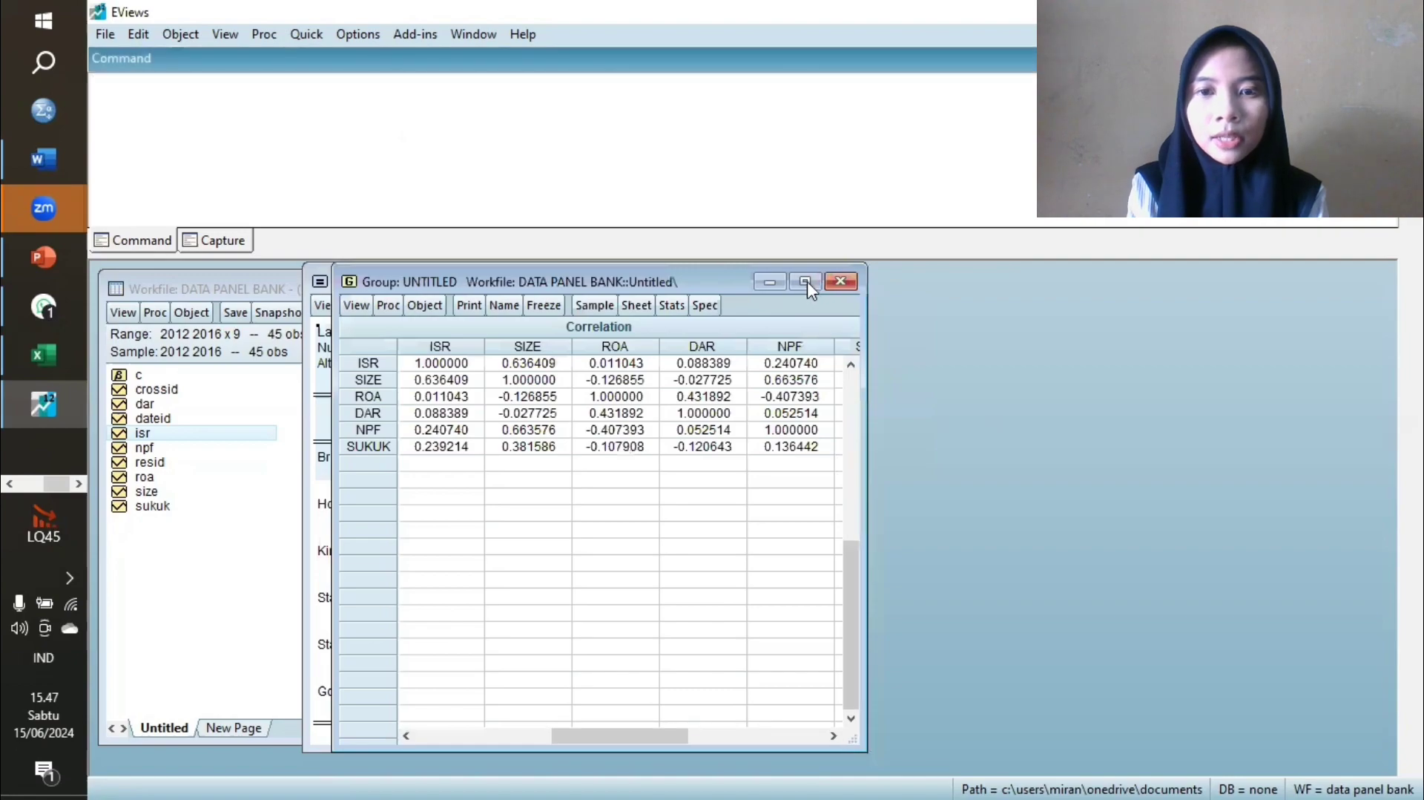
click(806, 282)
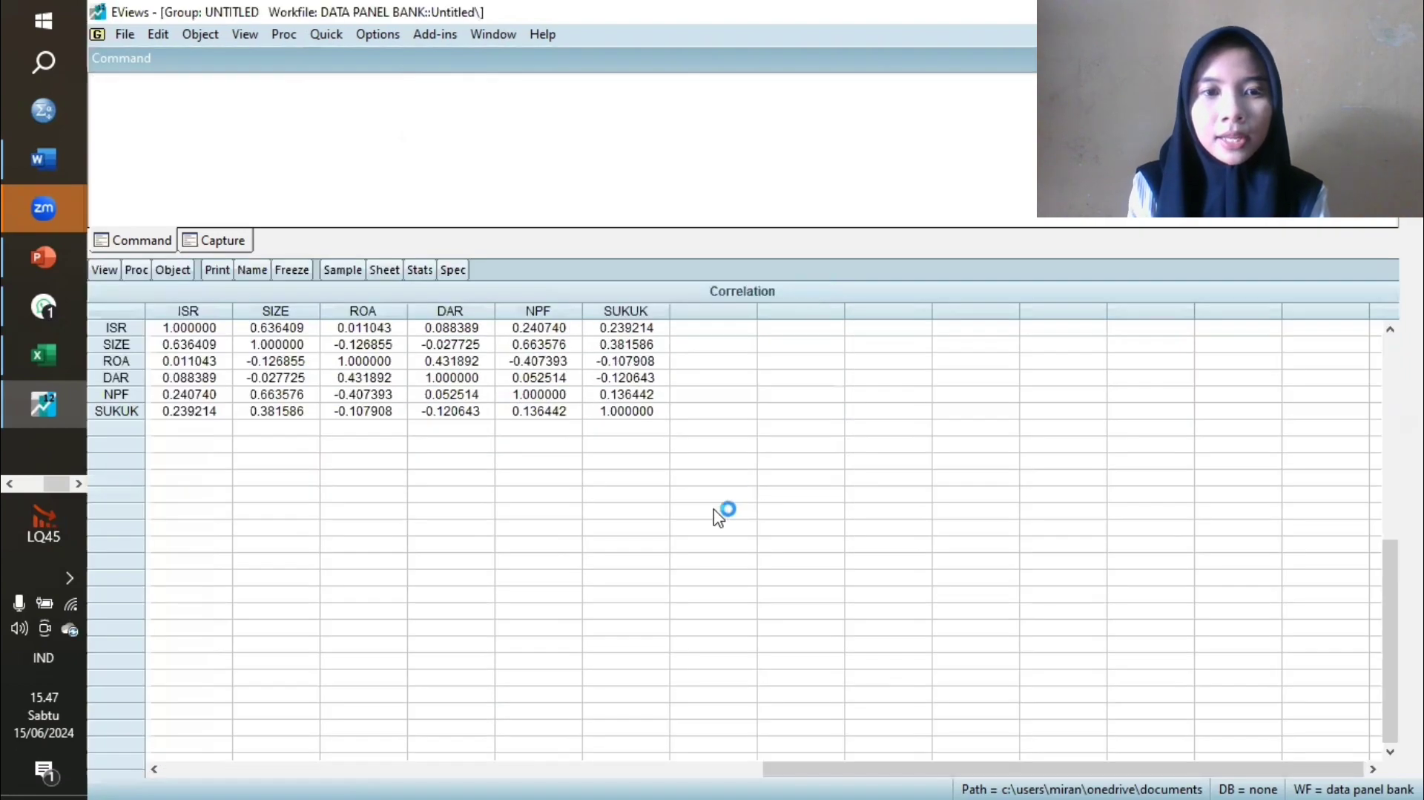
click(109, 315)
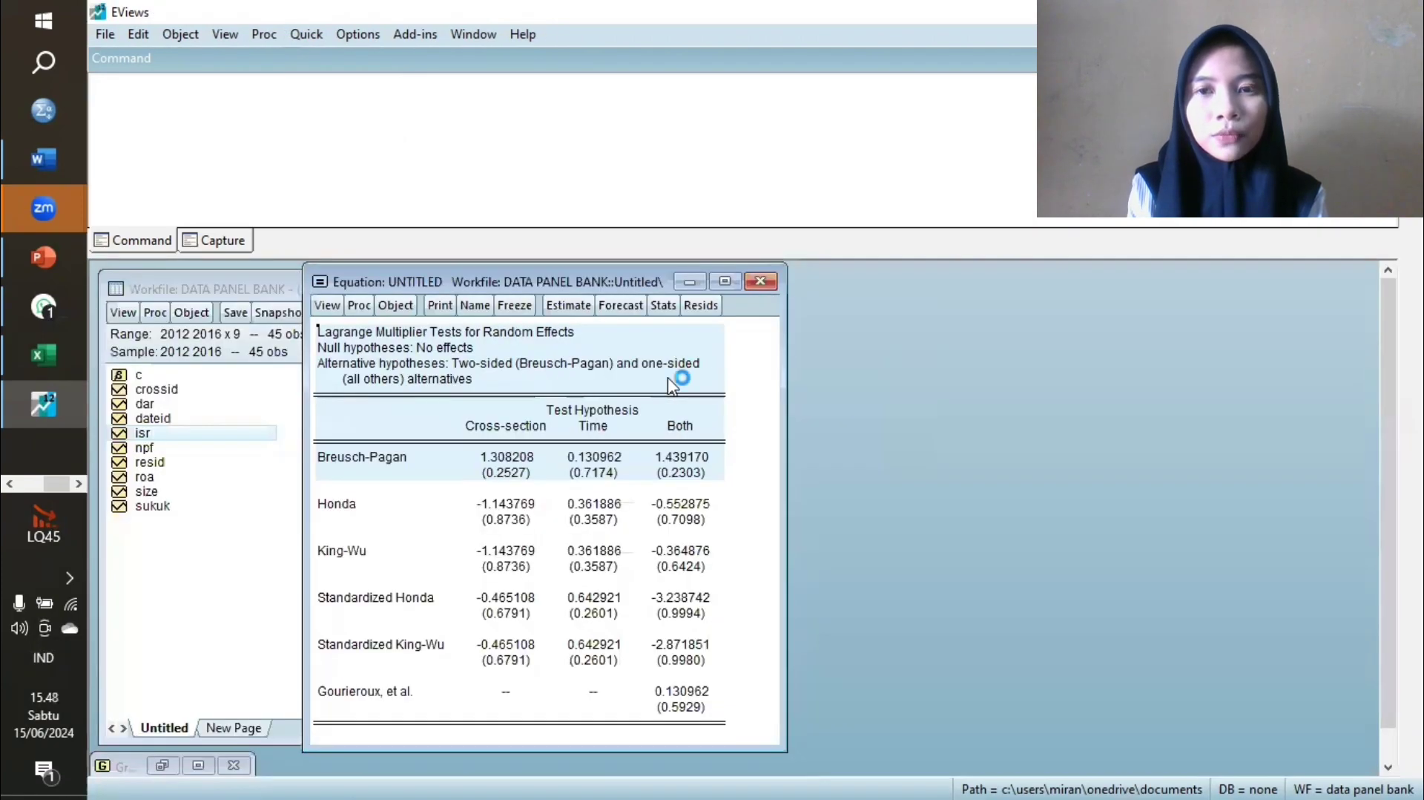
Name the equation EQ01 and run its residual Cross-section Dependence Test, selecting the output from the heading through the Breusch-Pagan LM row.
click(485, 306)
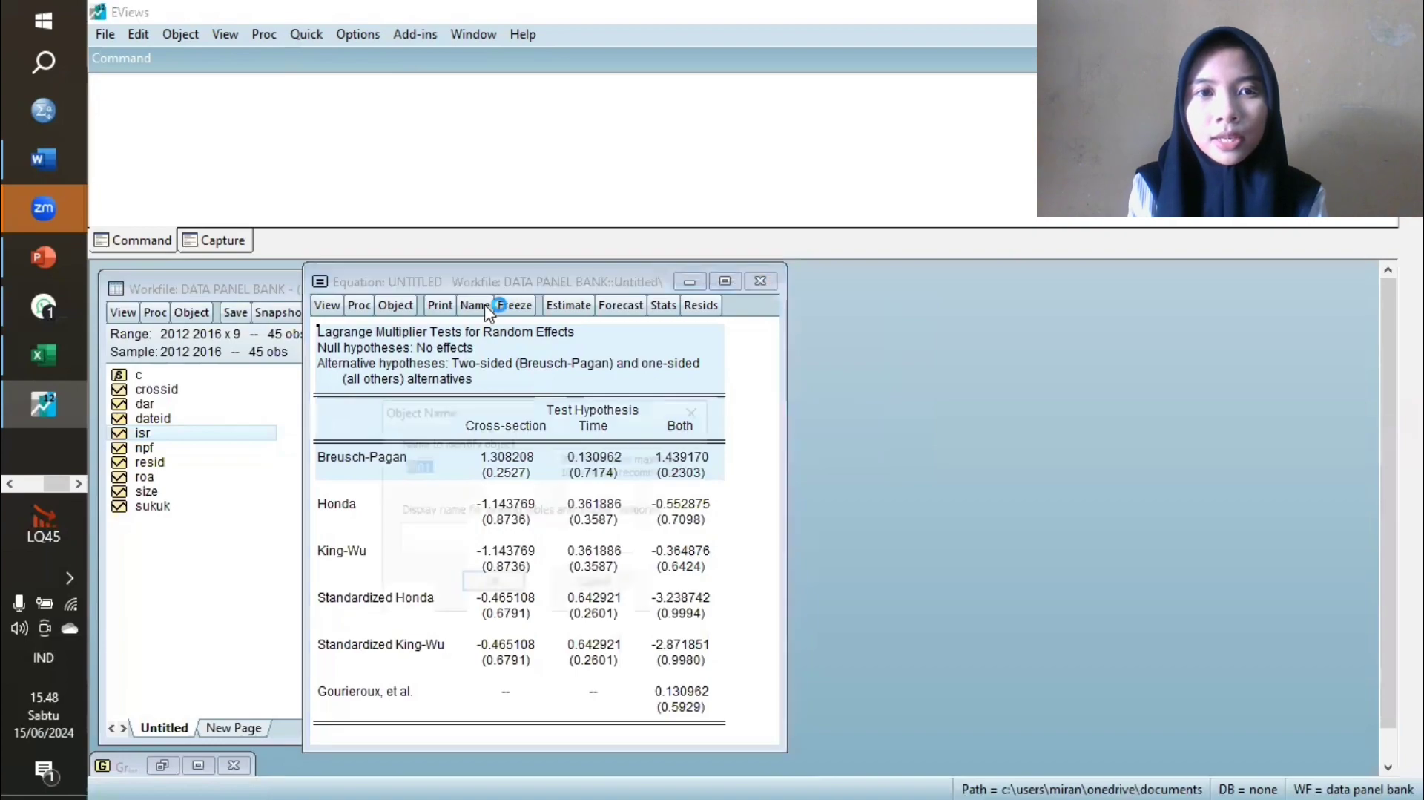
click(490, 580)
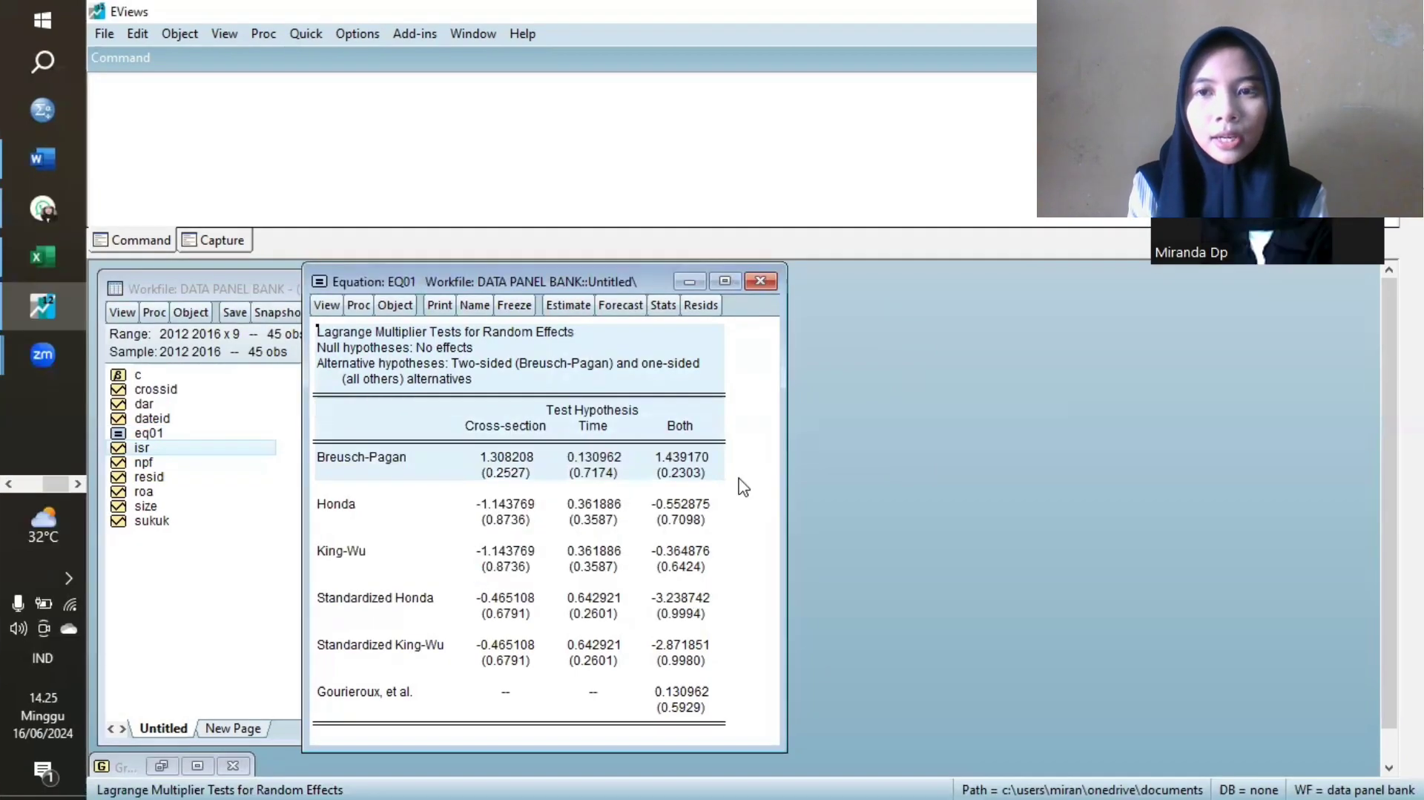
click(326, 305)
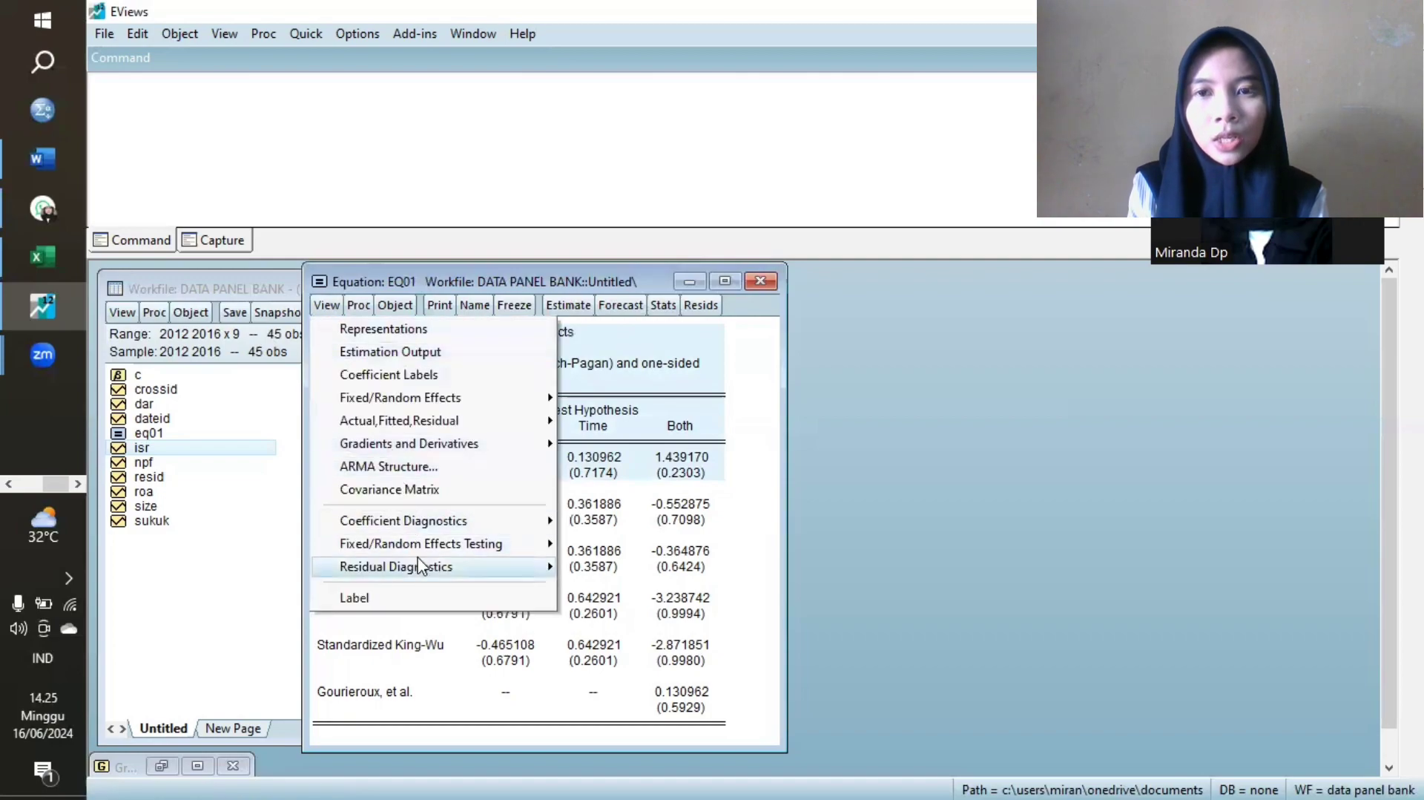
mouse_move(527, 571)
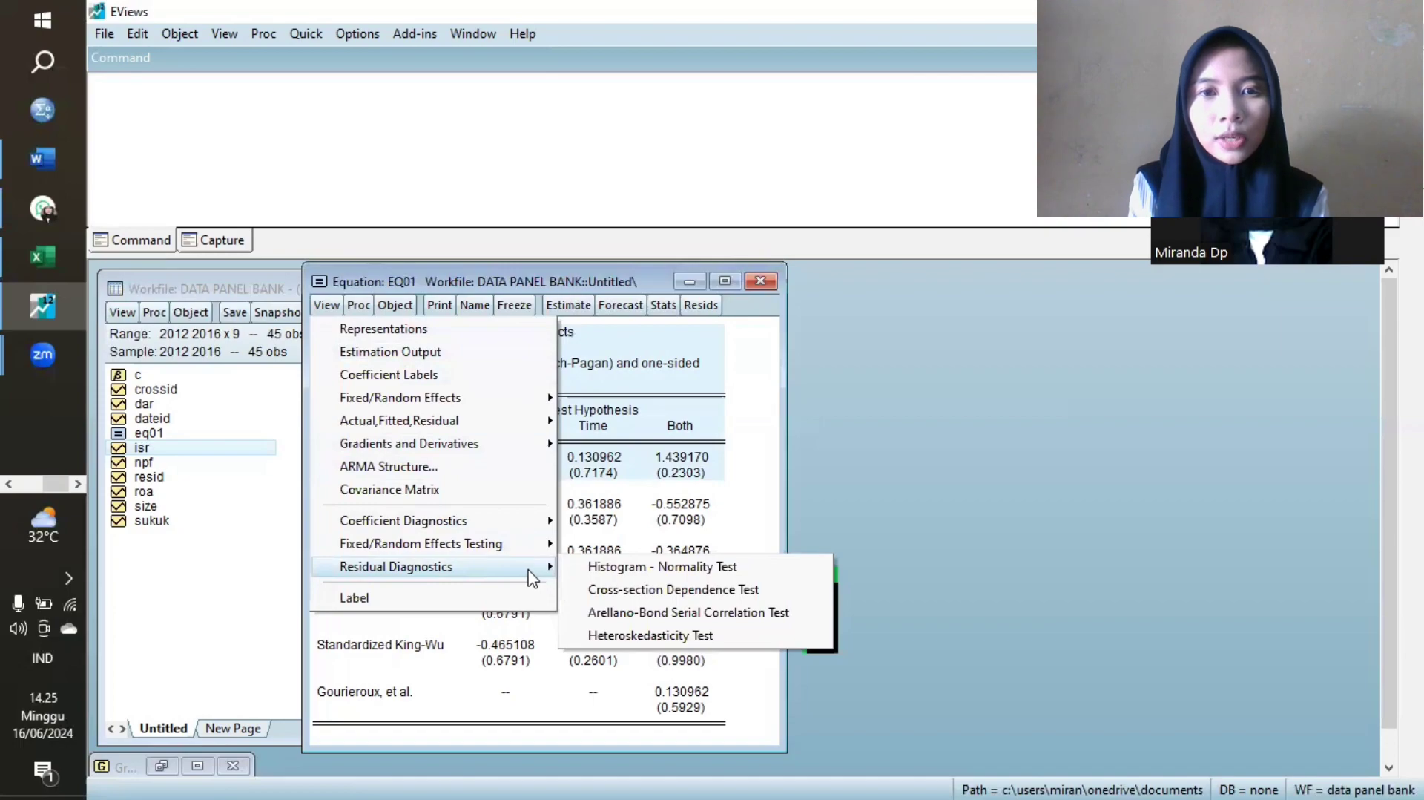
click(580, 586)
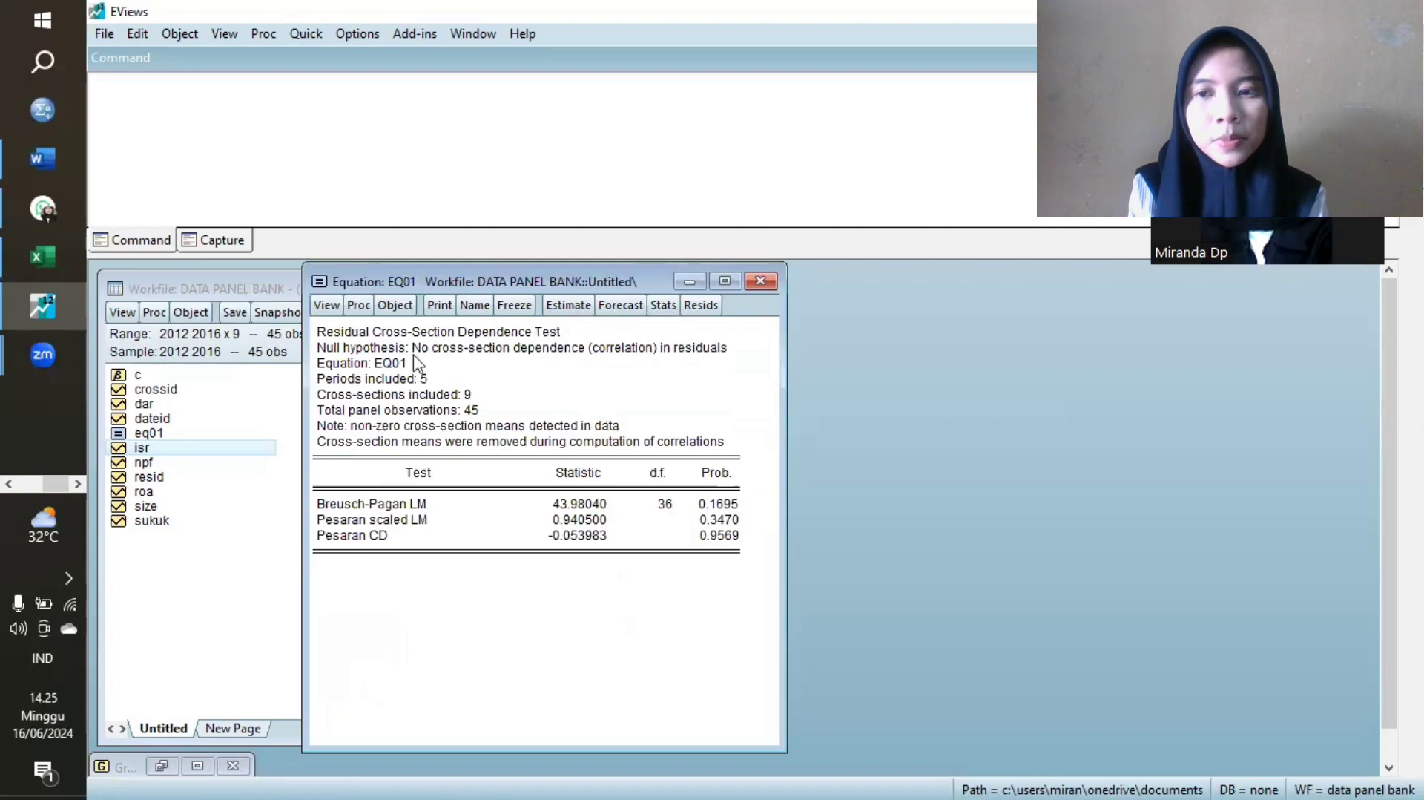
drag(321, 332, 733, 510)
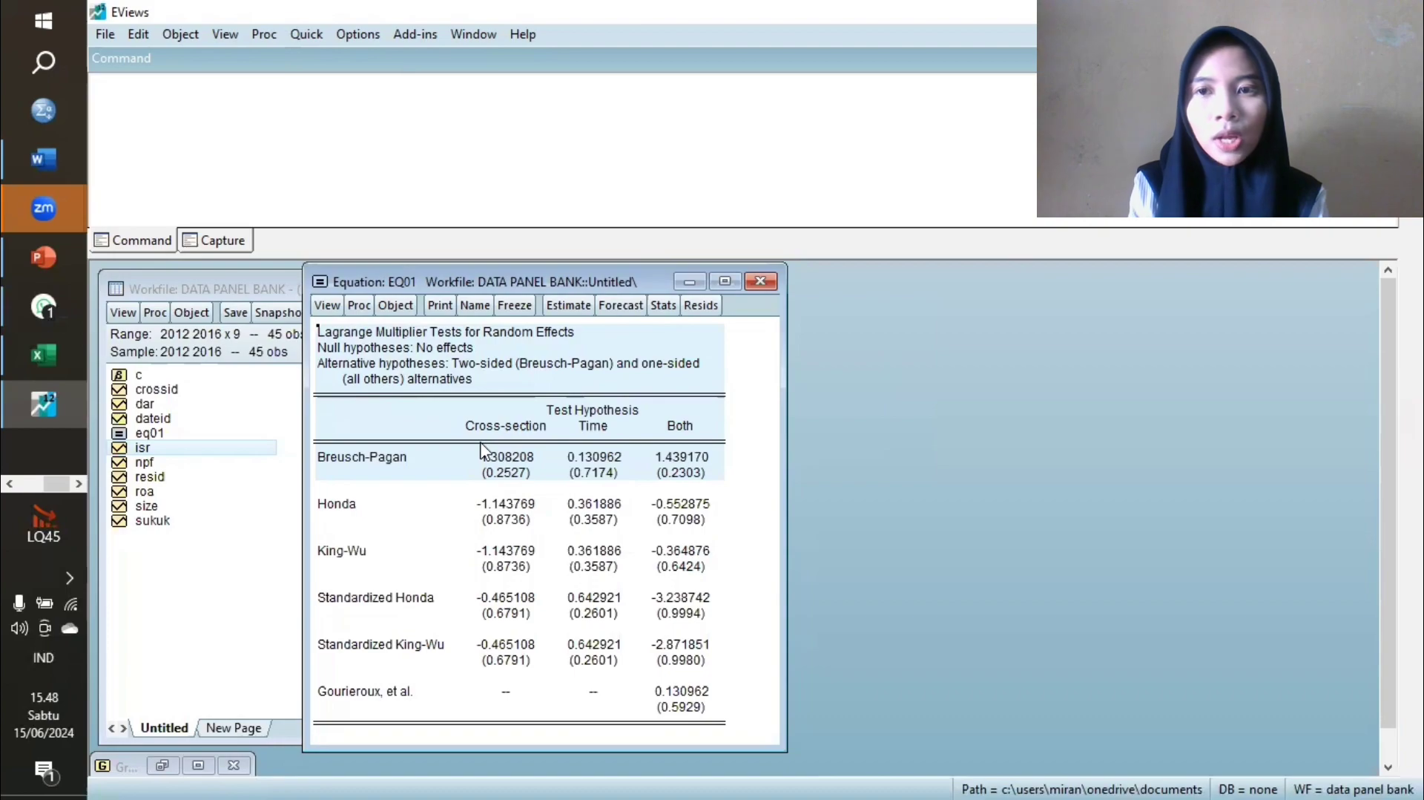
Re-estimate equation EQ01 with both cross-section and period effects at None and no GLS weights.
click(564, 306)
click(439, 350)
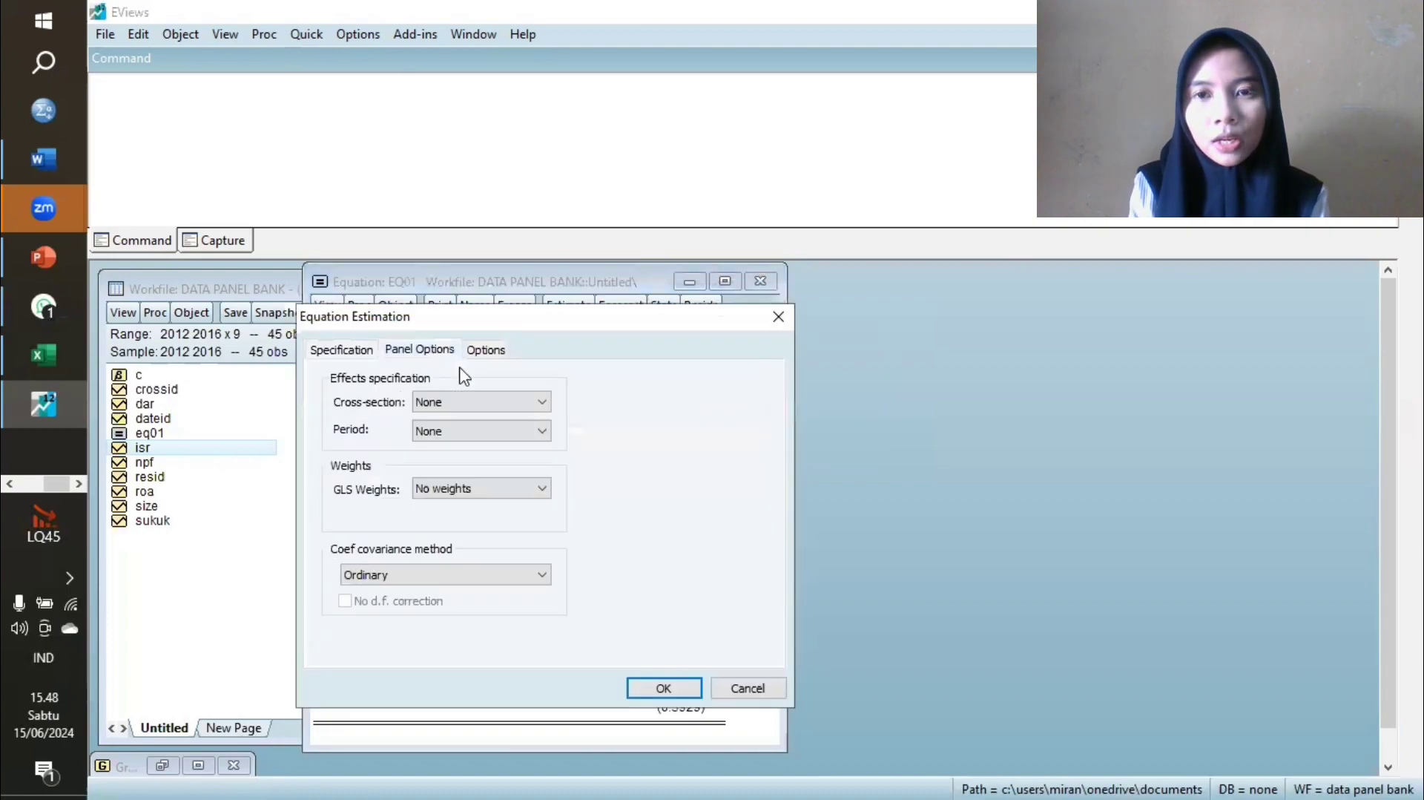
click(701, 688)
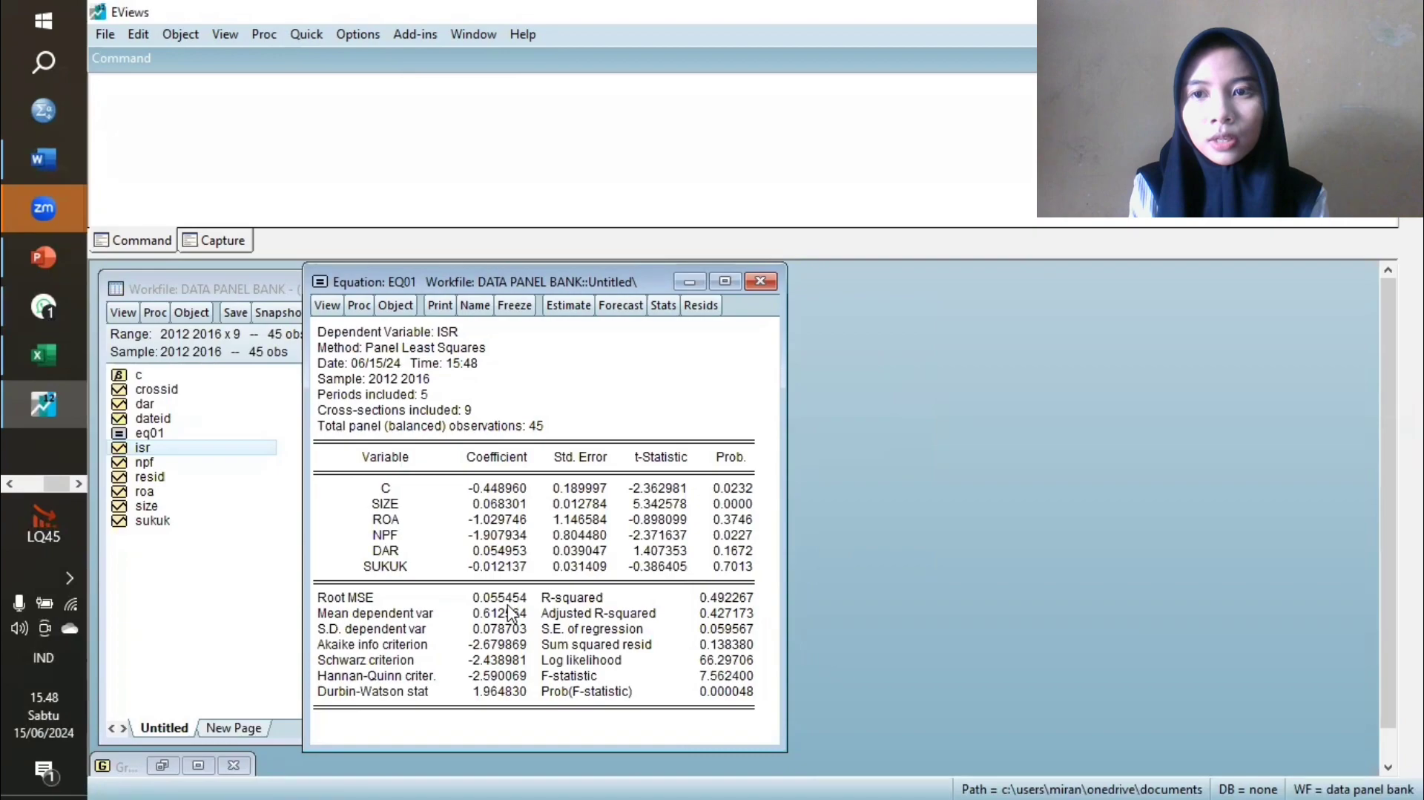
Examine the F-statistic and its probability, the R-squared, and the t-statistics and probabilities of SIZE through SUKUK in the estimation output.
click(544, 676)
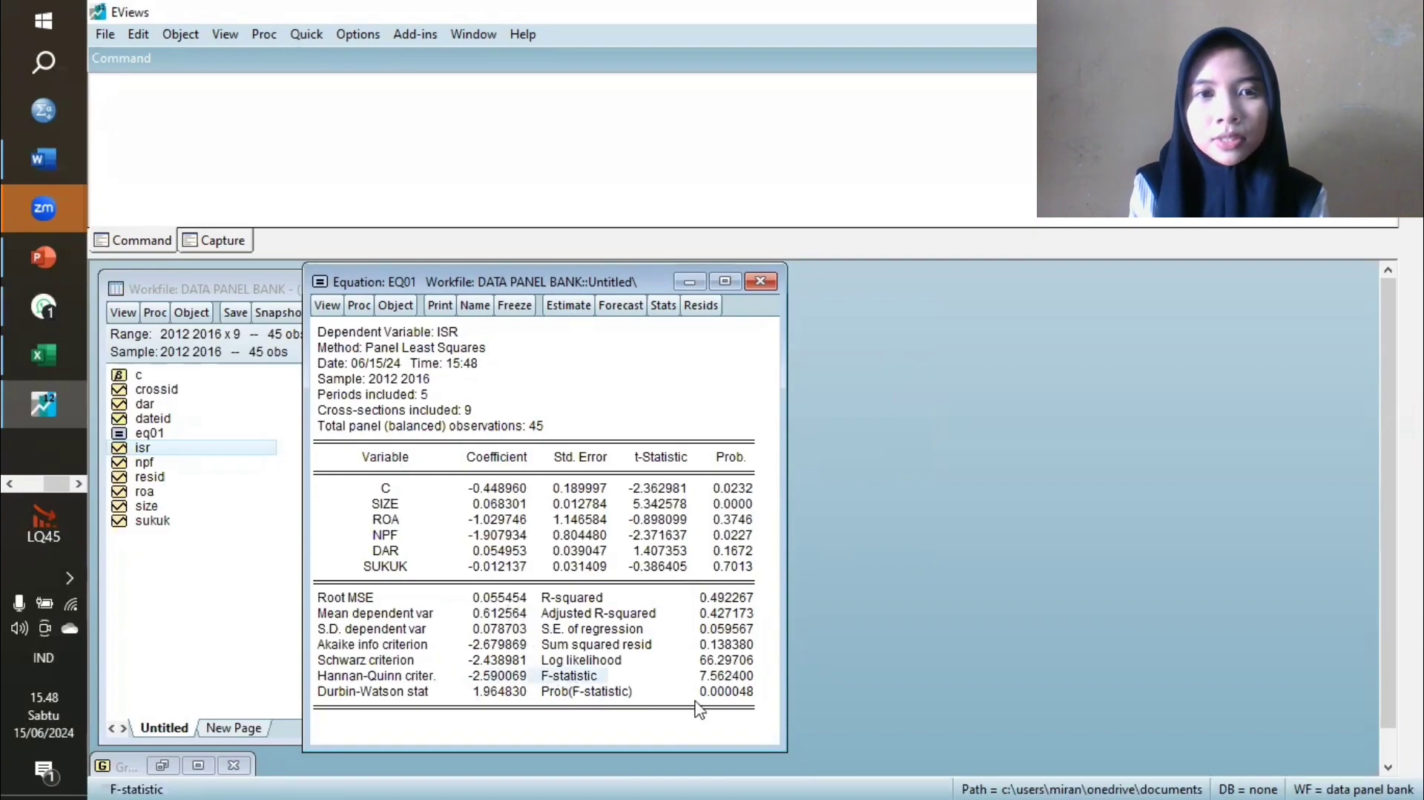
drag(697, 708, 826, 660)
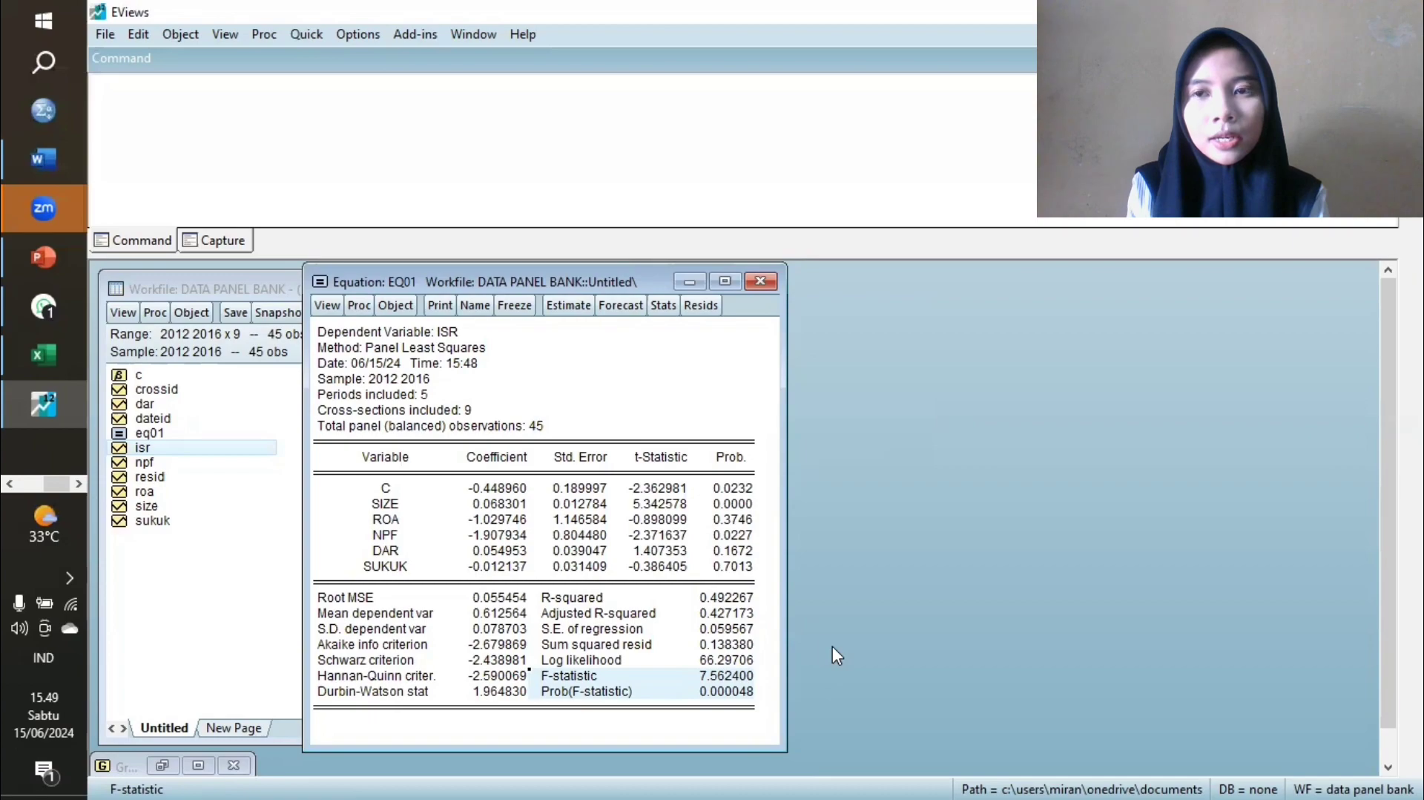
click(727, 598)
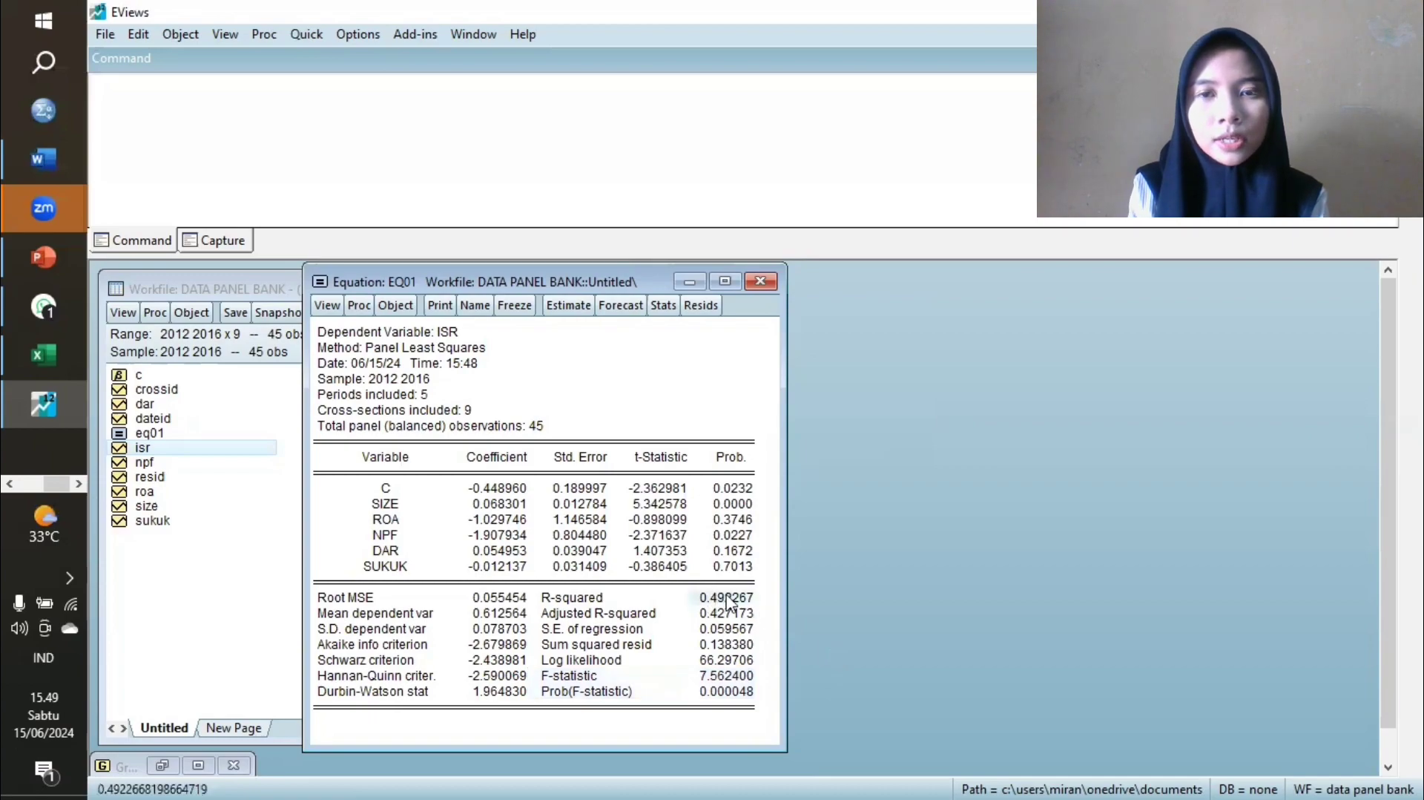
drag(726, 595, 590, 598)
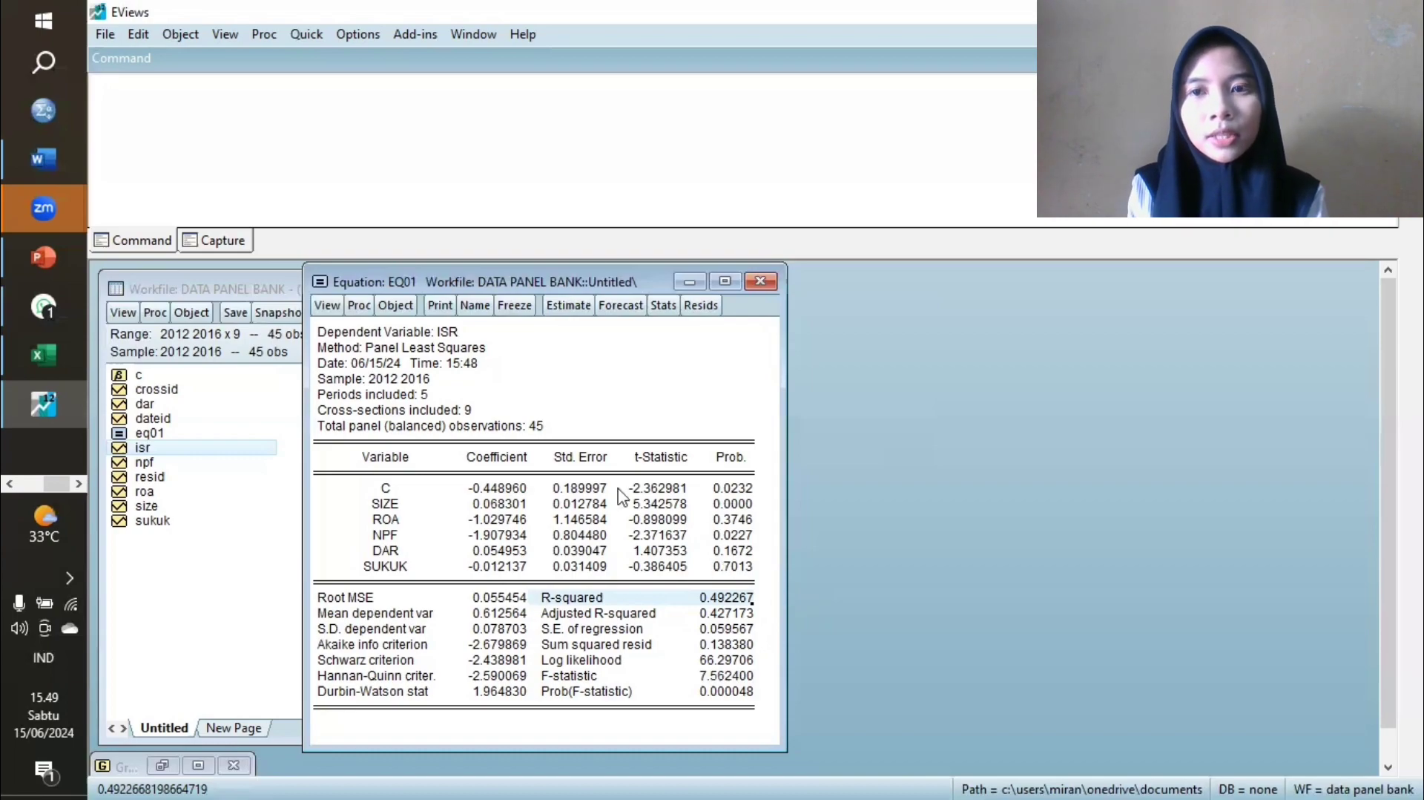
click(645, 505)
drag(648, 509, 768, 575)
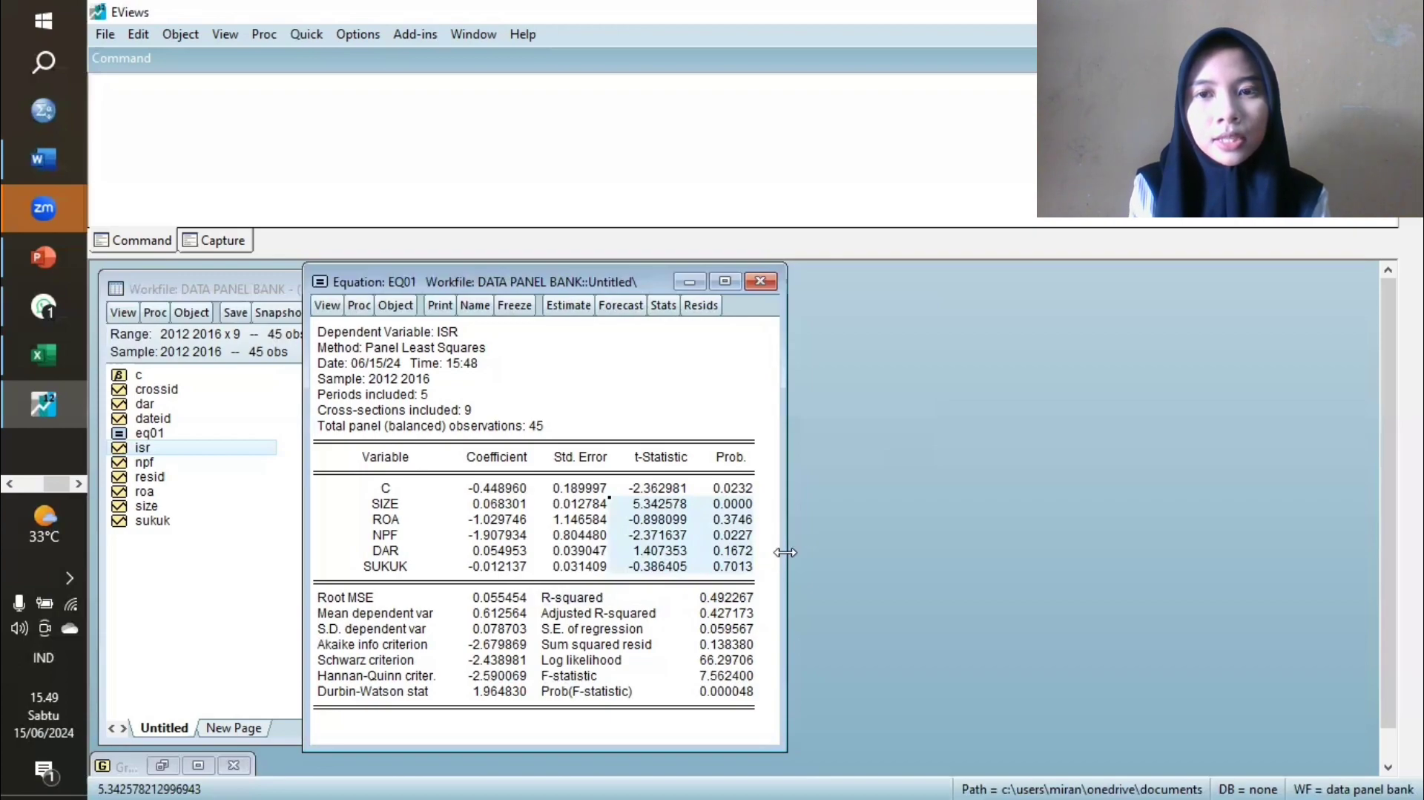
key(alt+Tab)
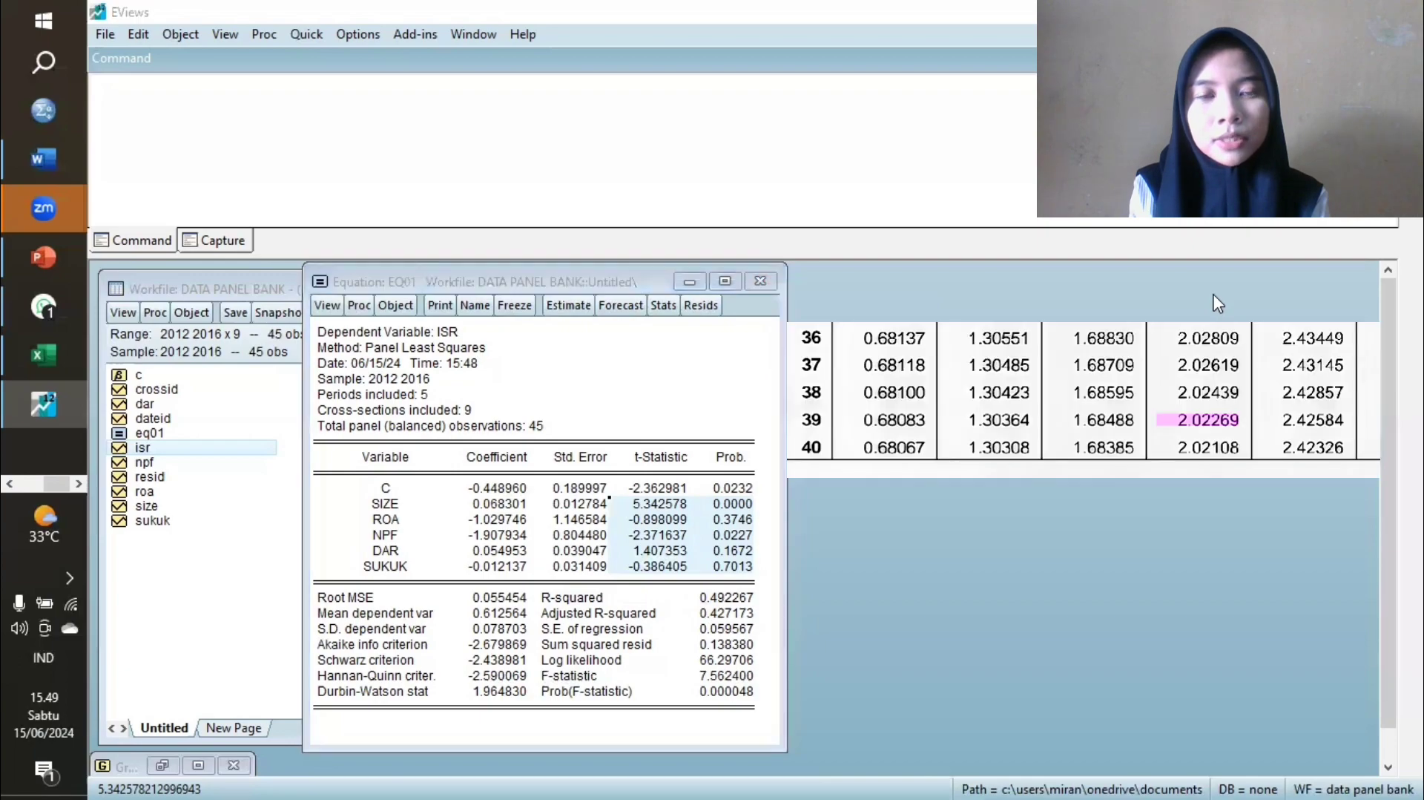